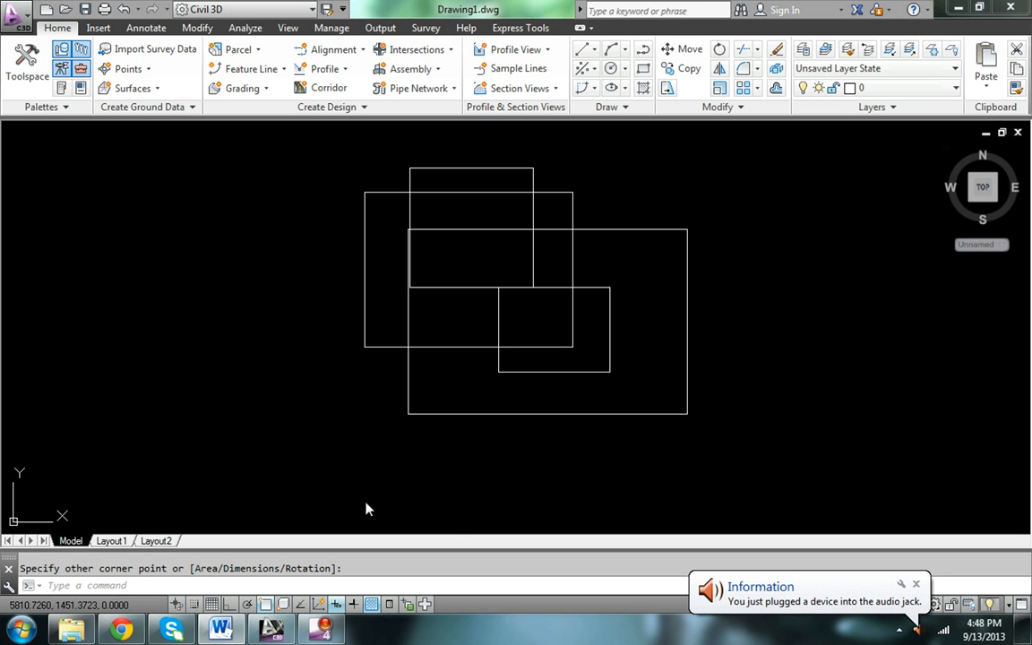
Step: View the drawing on the Layout1 sheet and close the Task Pane
click(916, 584)
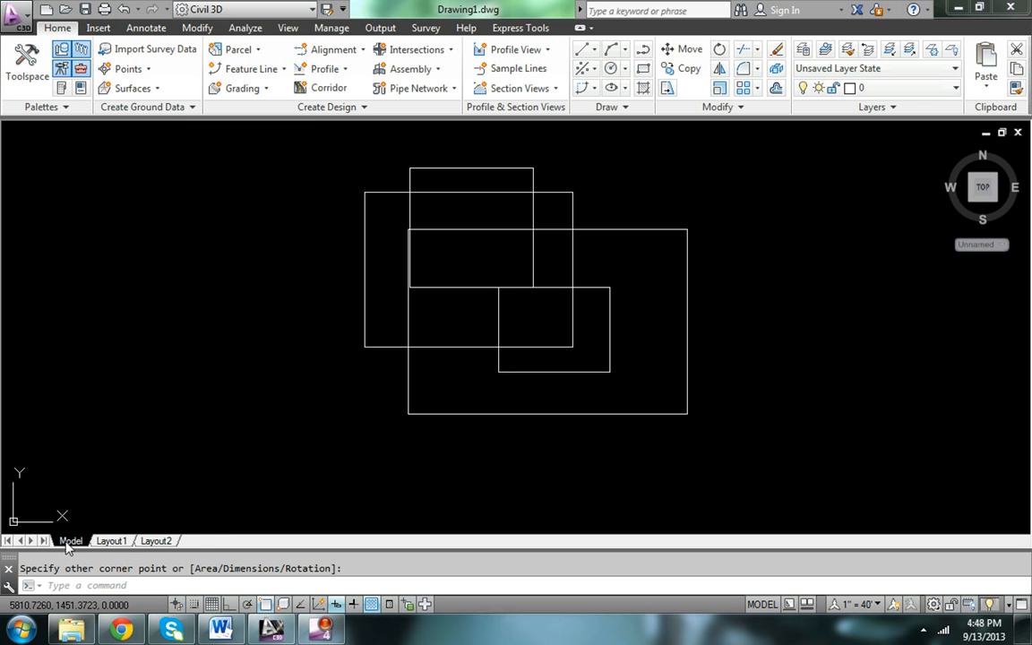
click(120, 545)
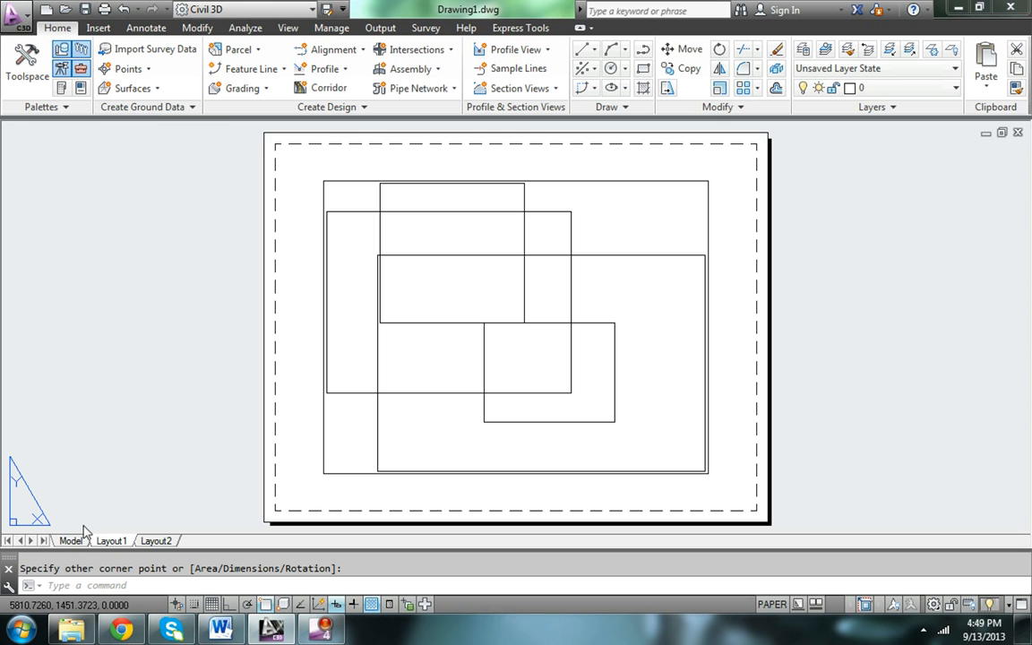
click(81, 538)
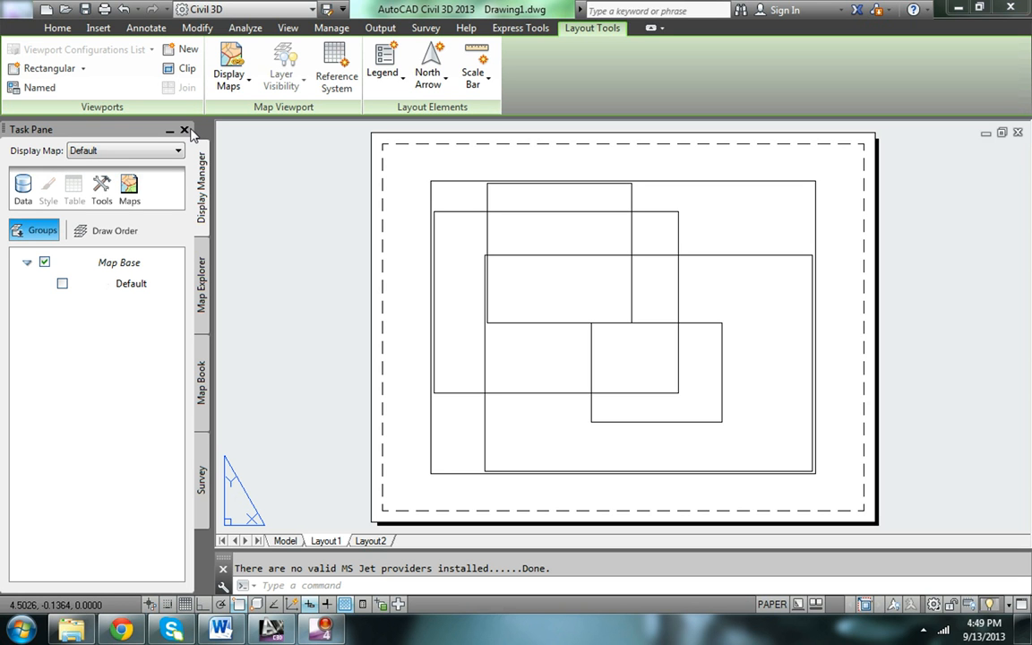
click(185, 131)
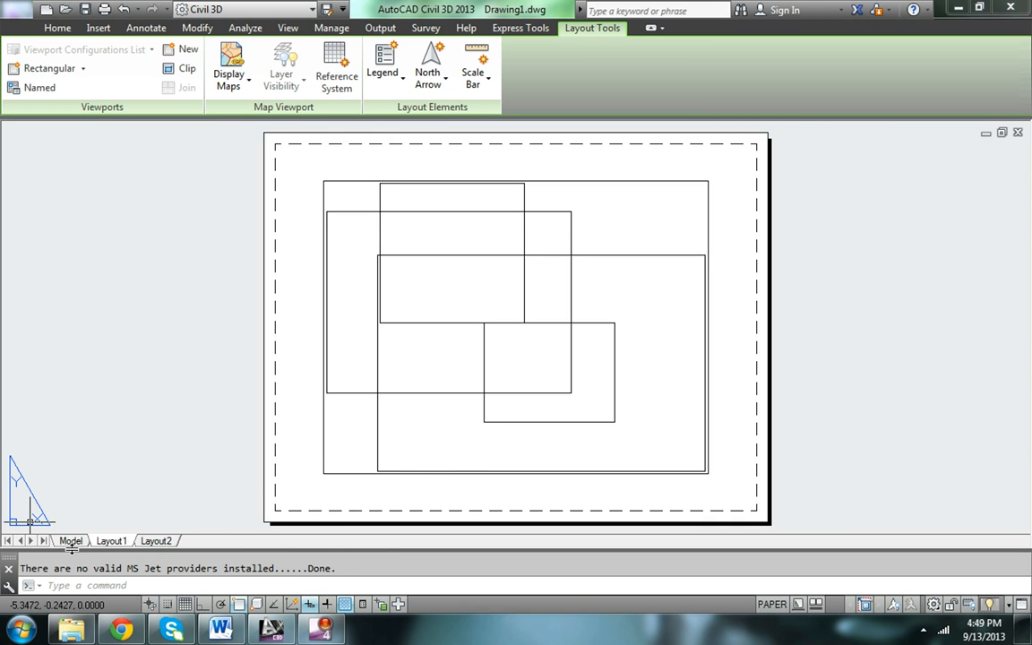
Step: In model space, draw a freehand chain of connected line segments crossing the existing rectangles
click(71, 541)
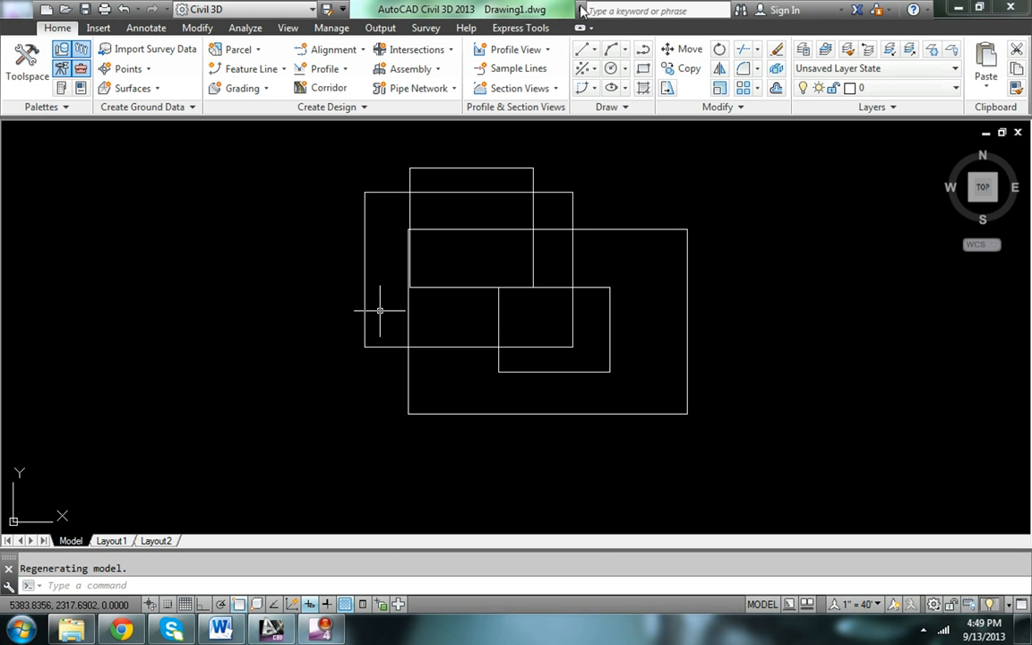
click(593, 49)
key(Down)
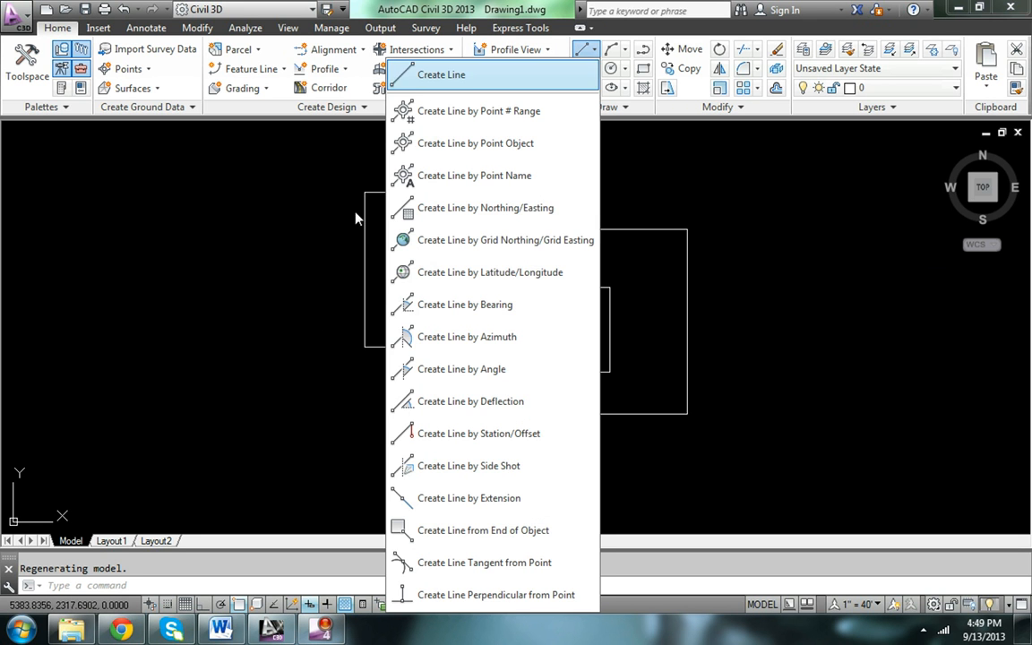
key(Return)
click(316, 209)
click(506, 358)
click(760, 355)
click(719, 260)
click(517, 230)
click(481, 242)
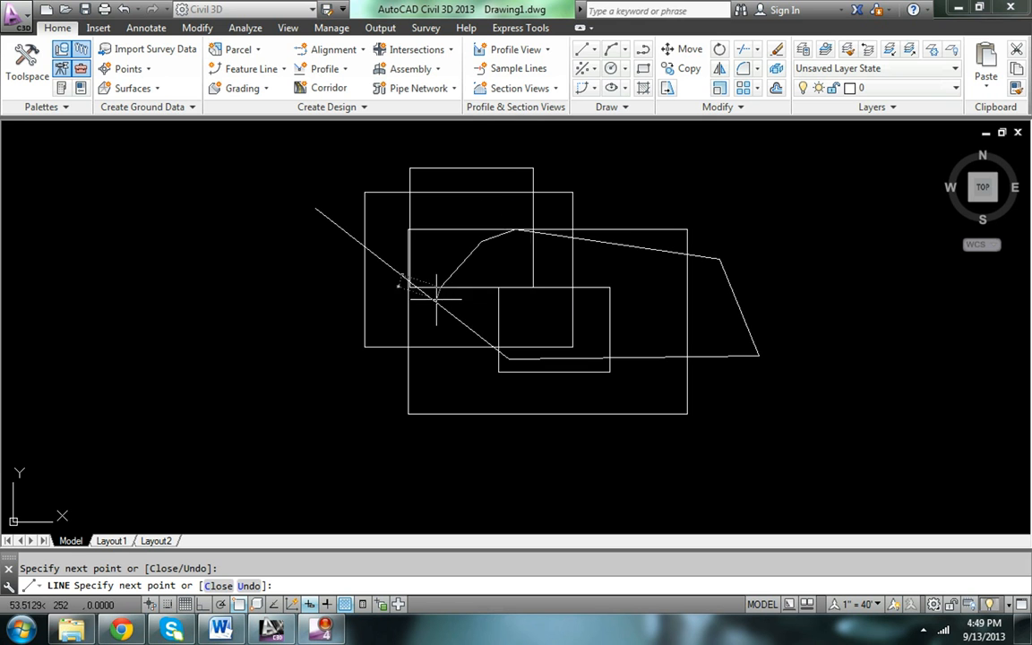
click(442, 285)
click(418, 370)
click(499, 405)
click(686, 404)
key(Escape)
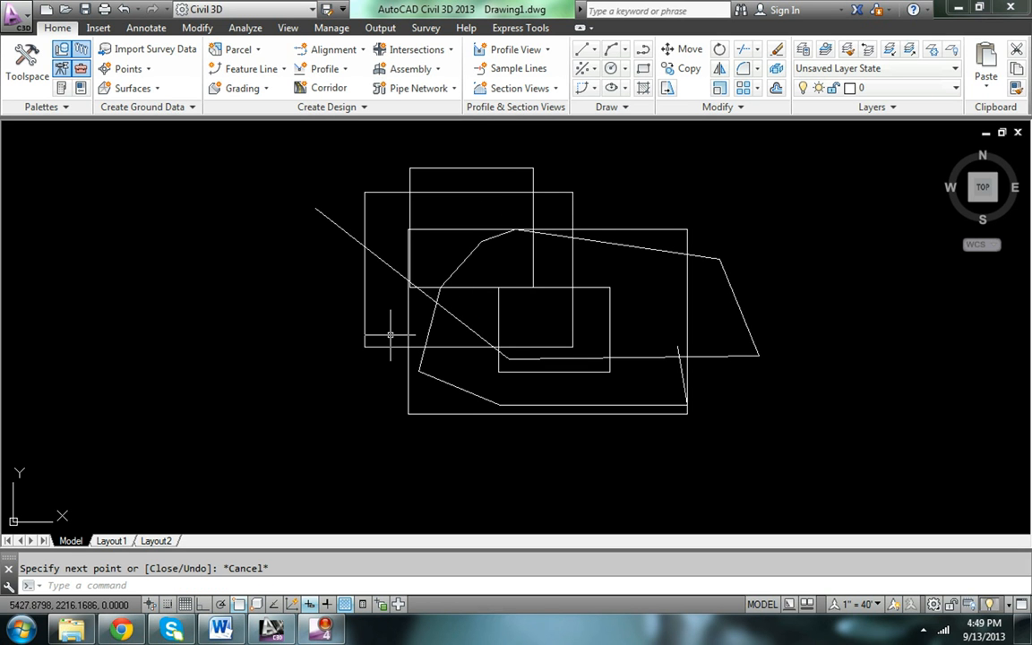
Step: Return to Layout1 and activate model space inside its viewport
click(115, 543)
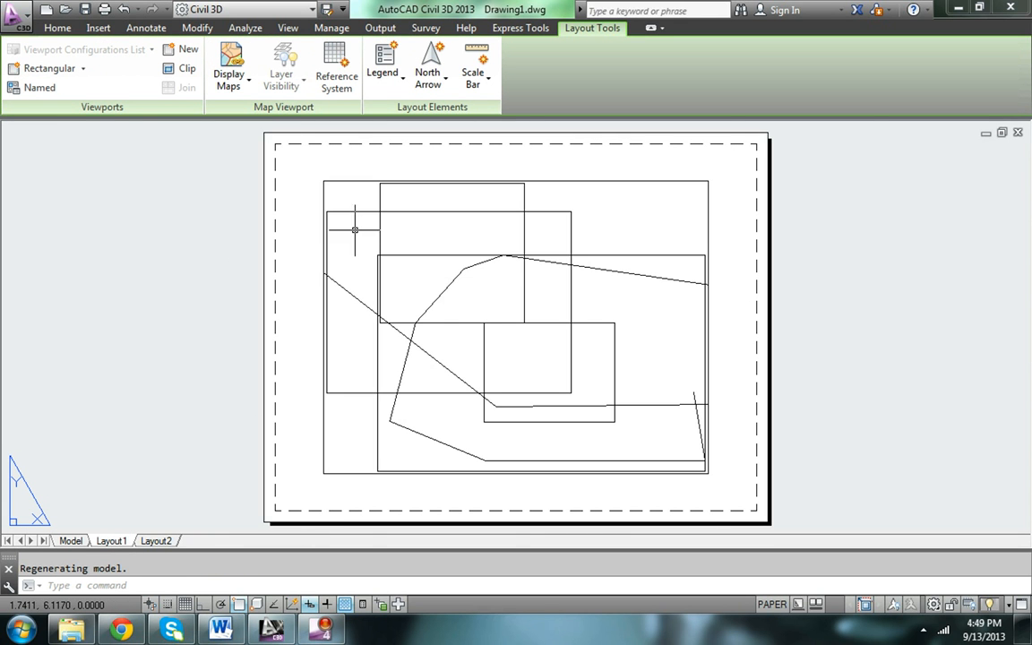
click(304, 239)
click(292, 270)
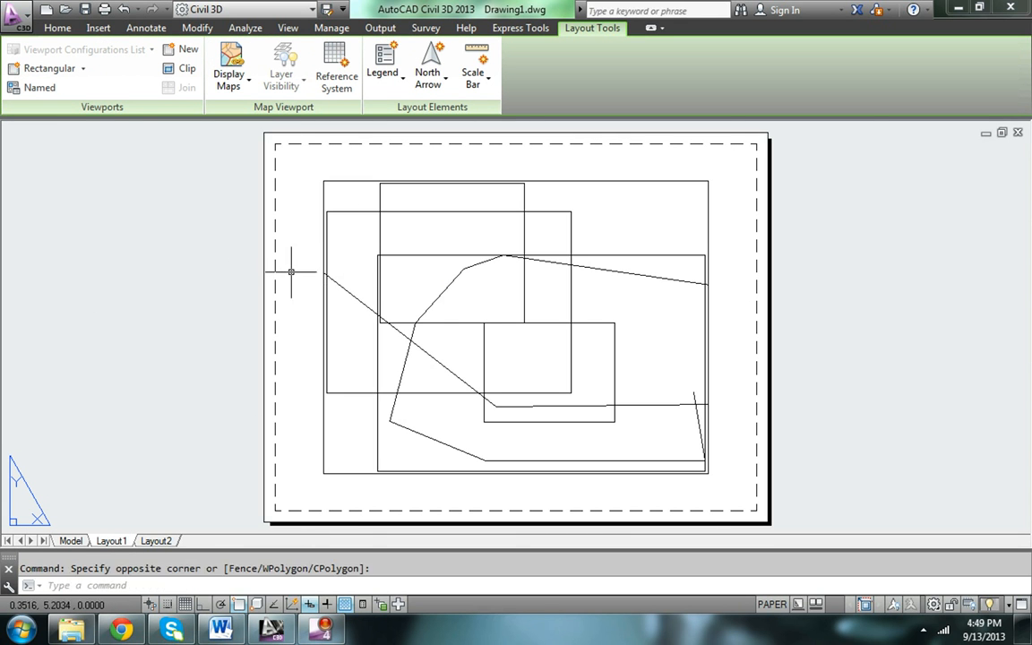
double_click(333, 257)
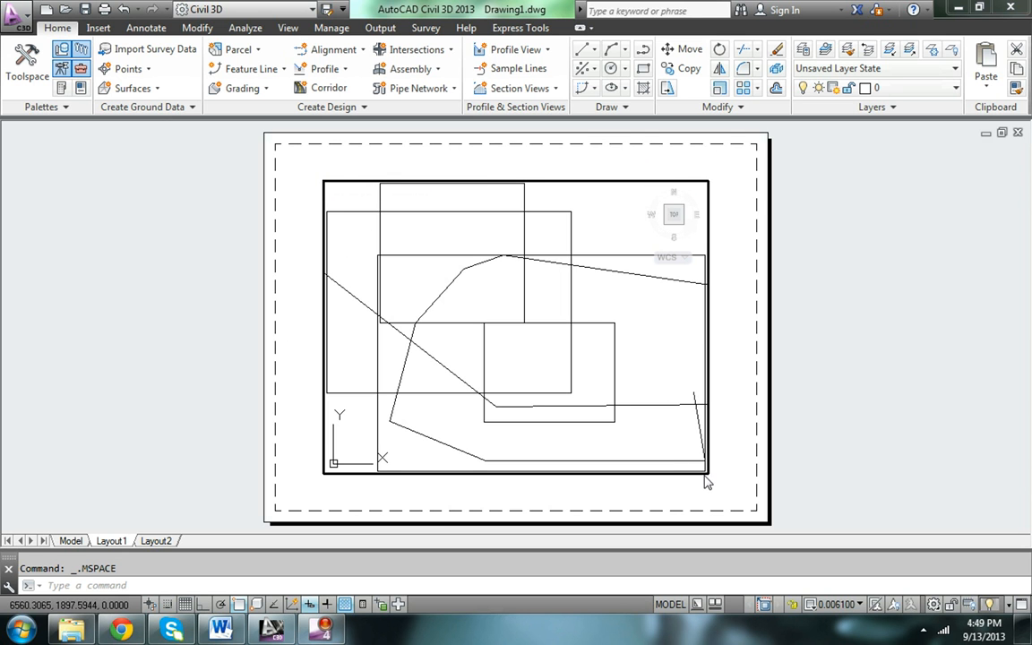
key(Escape)
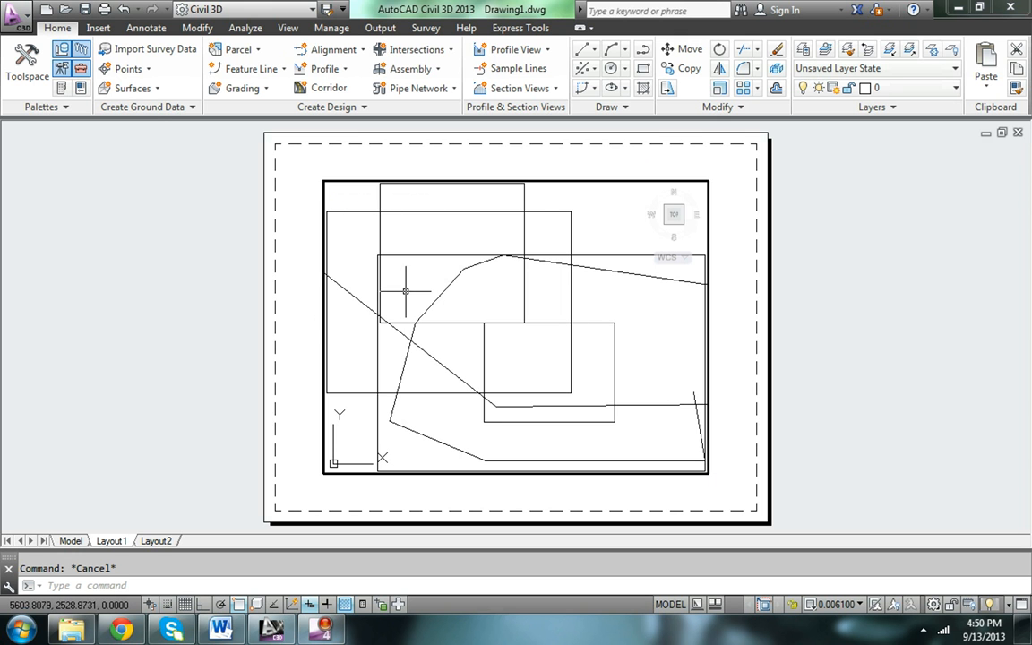
Step: Draw a freehand chain of connected lines through the active Layout1 viewport and return to paper space
click(591, 50)
click(448, 76)
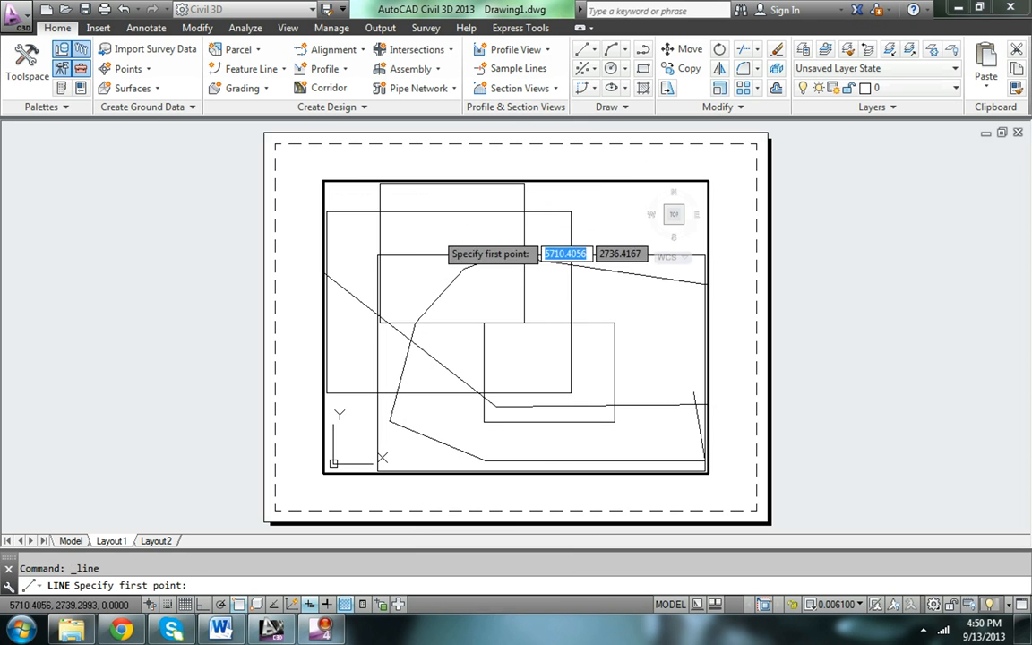
click(435, 233)
click(429, 333)
click(589, 322)
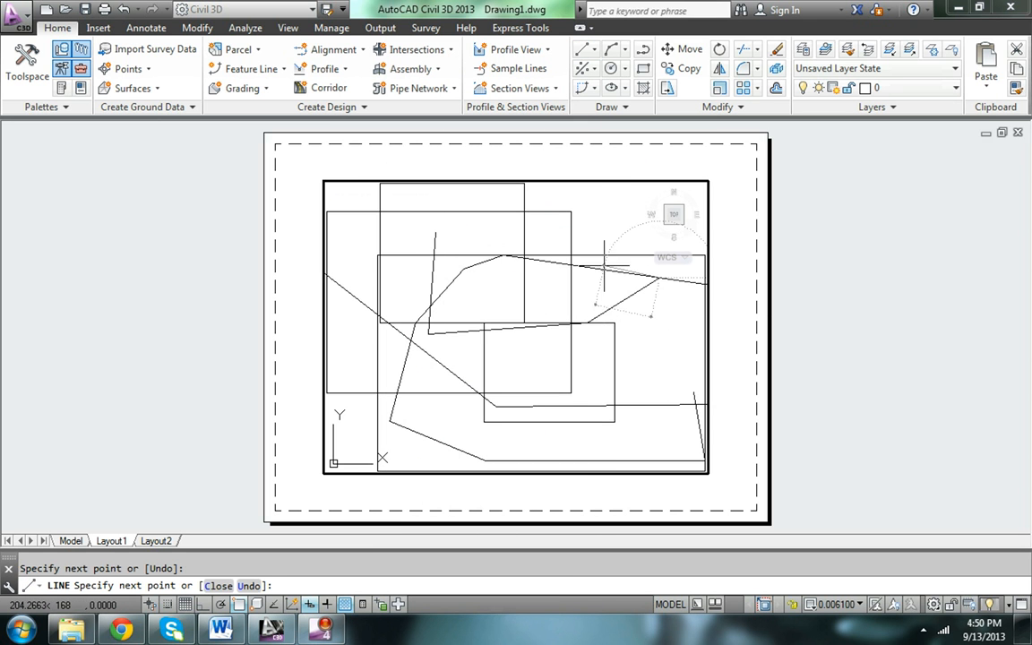
key(Escape)
double_click(389, 154)
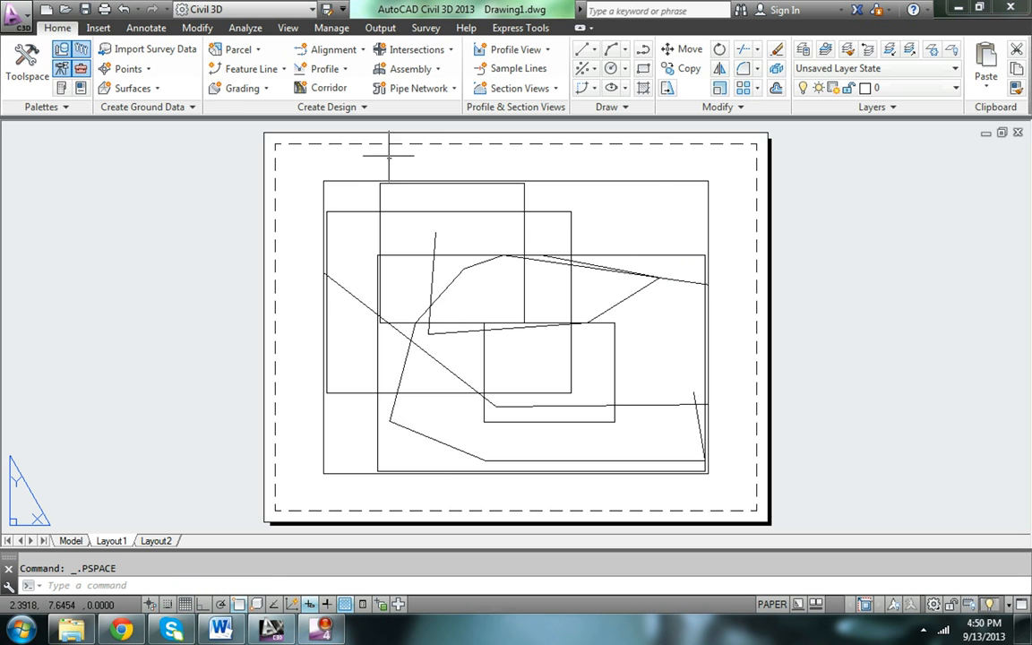
Step: Enlarge the Layout1 viewport by stretching its upper-left and lower-right corners outward towards the dashed page margin
click(324, 190)
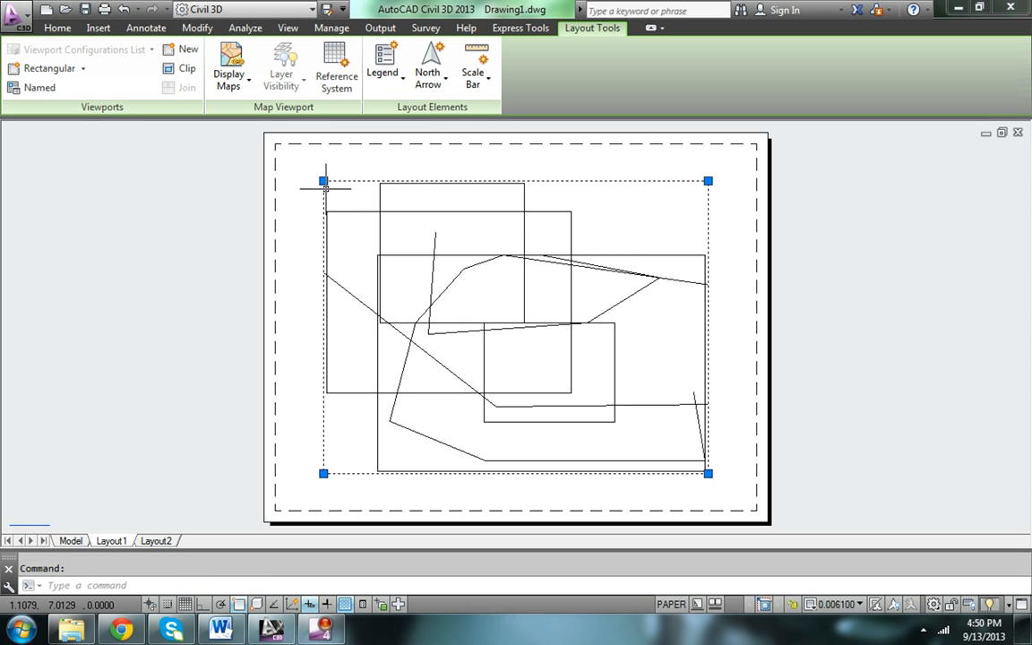
key(Escape)
key(Escape)
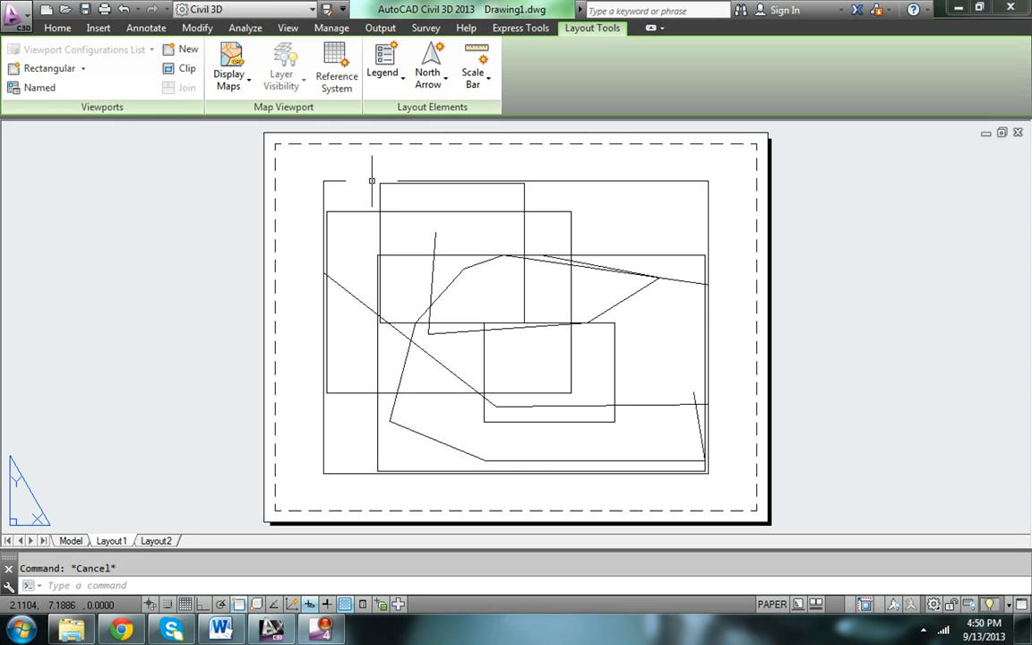
click(313, 190)
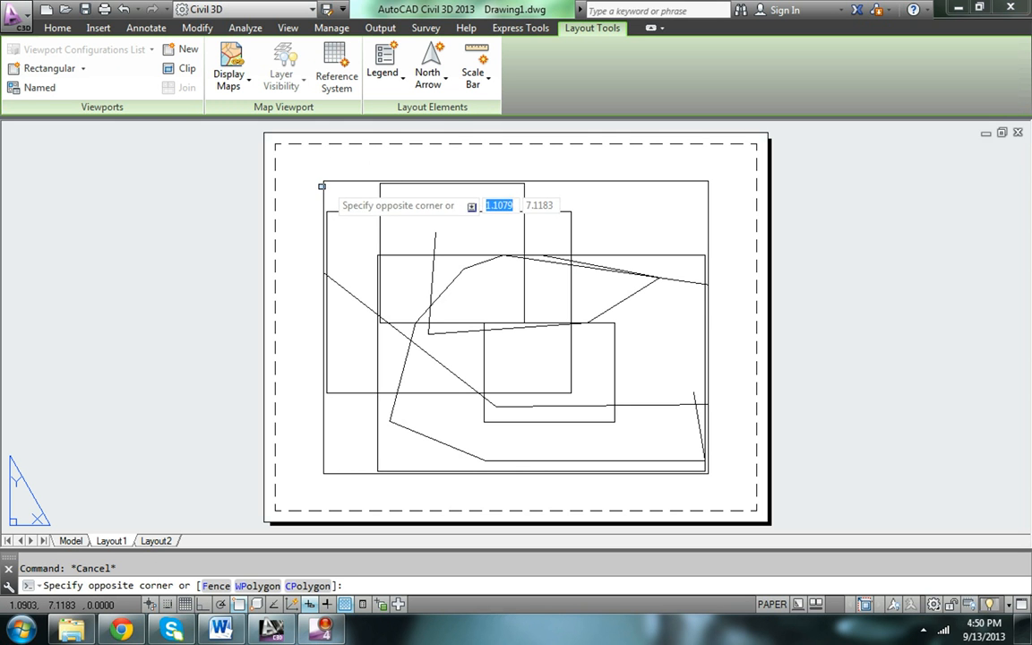
click(326, 184)
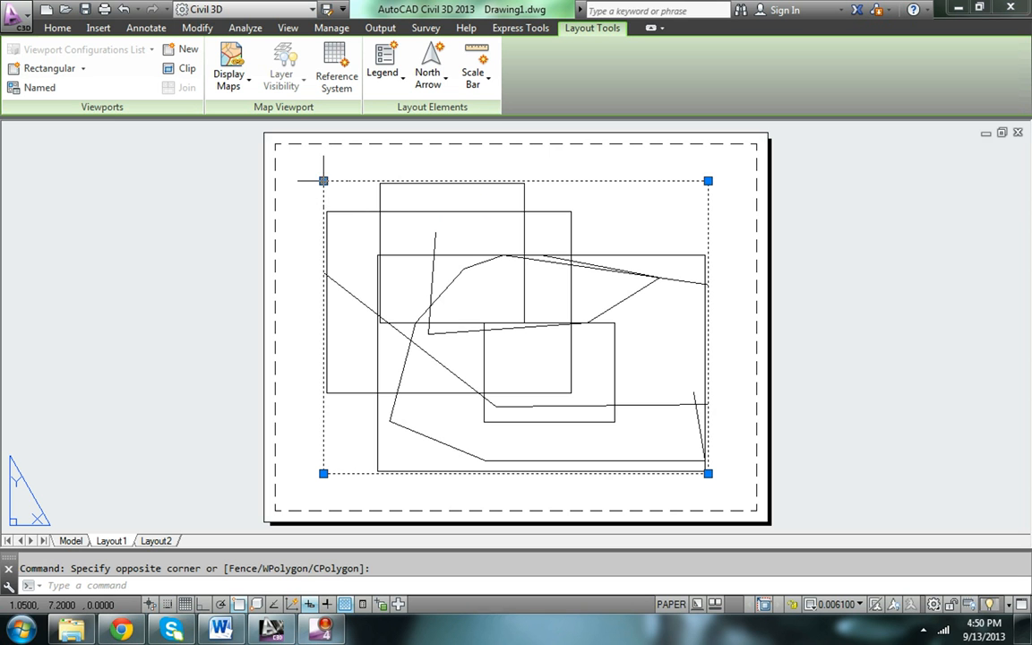
click(324, 181)
click(289, 160)
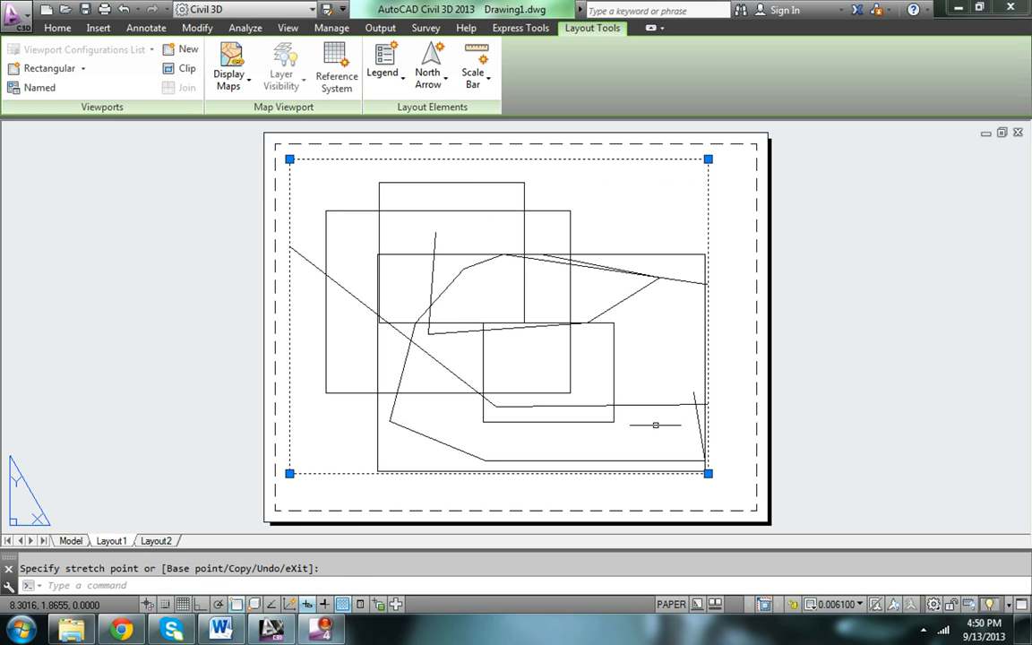
click(707, 473)
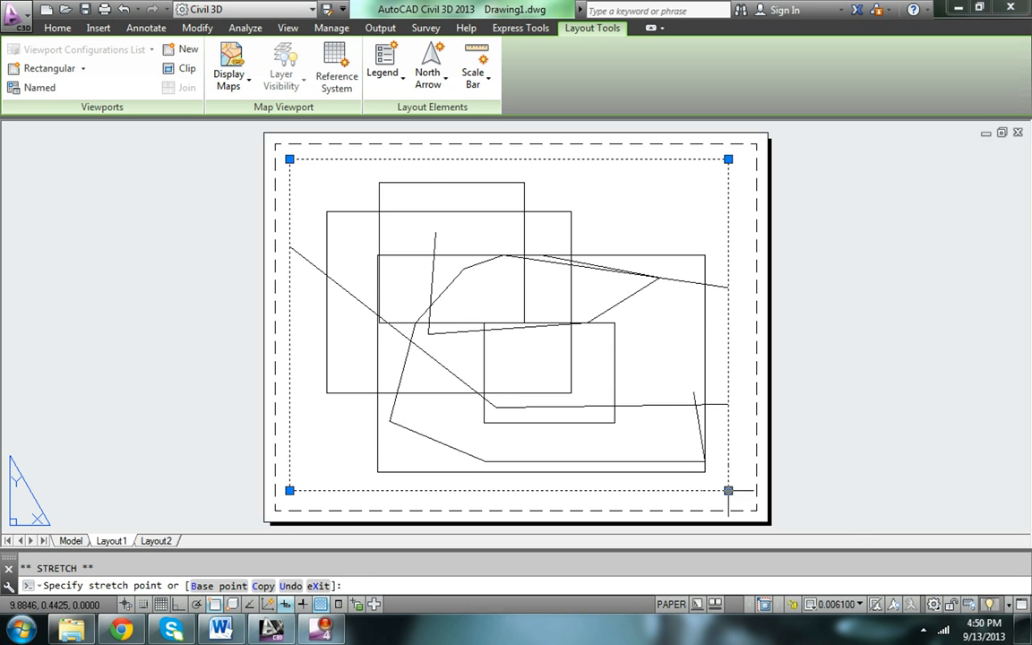
click(728, 490)
key(Escape)
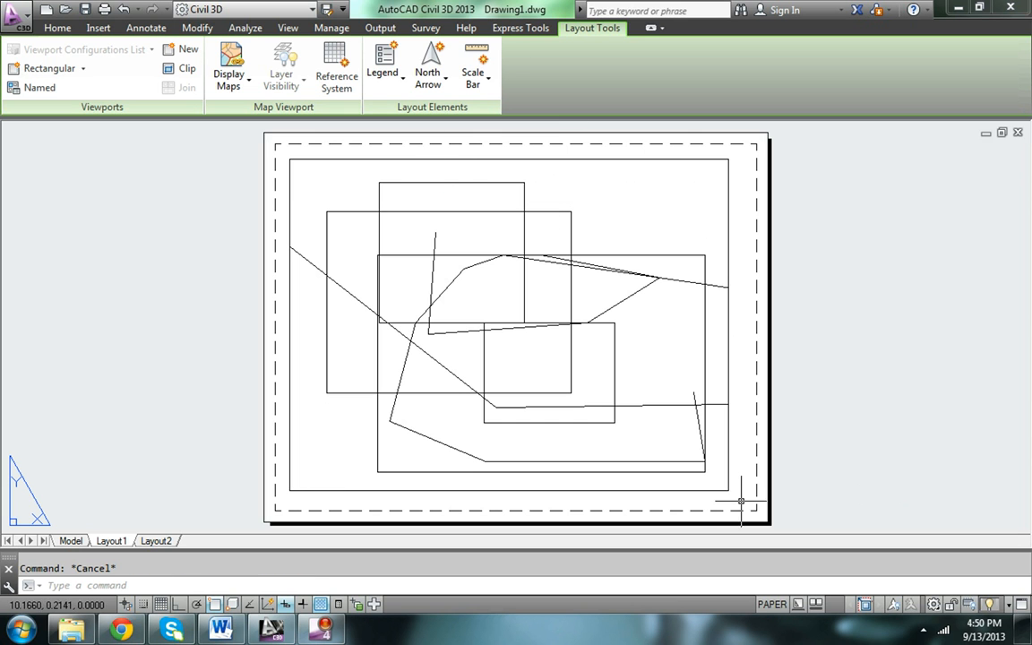
Step: Shrink the viewport to a small rectangle near the middle of the sheet by stretching its lower-left and upper-right corners inward
click(700, 490)
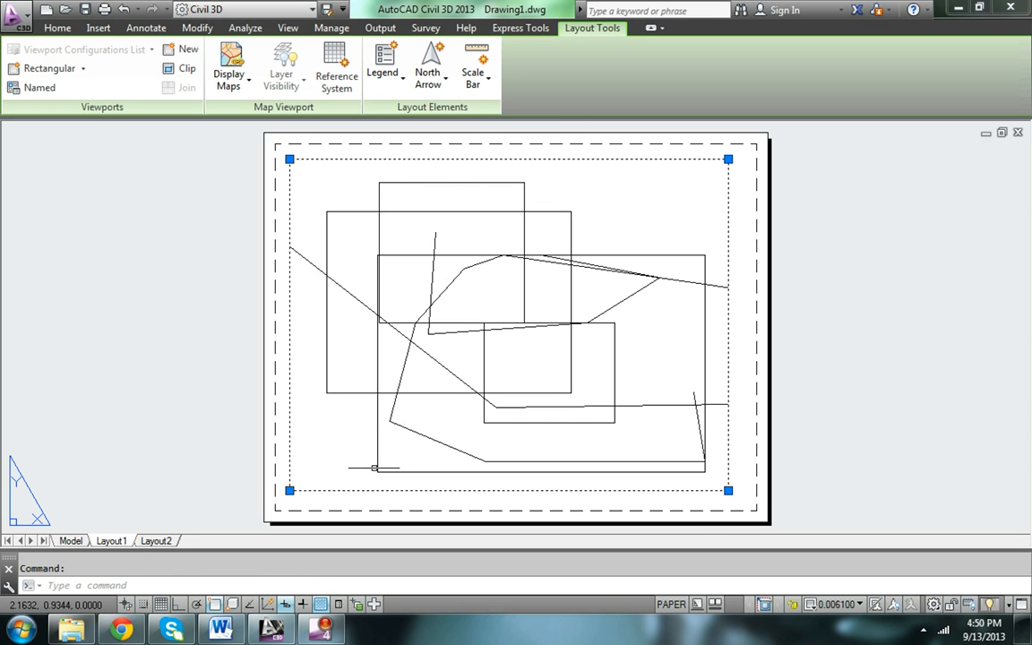
click(289, 489)
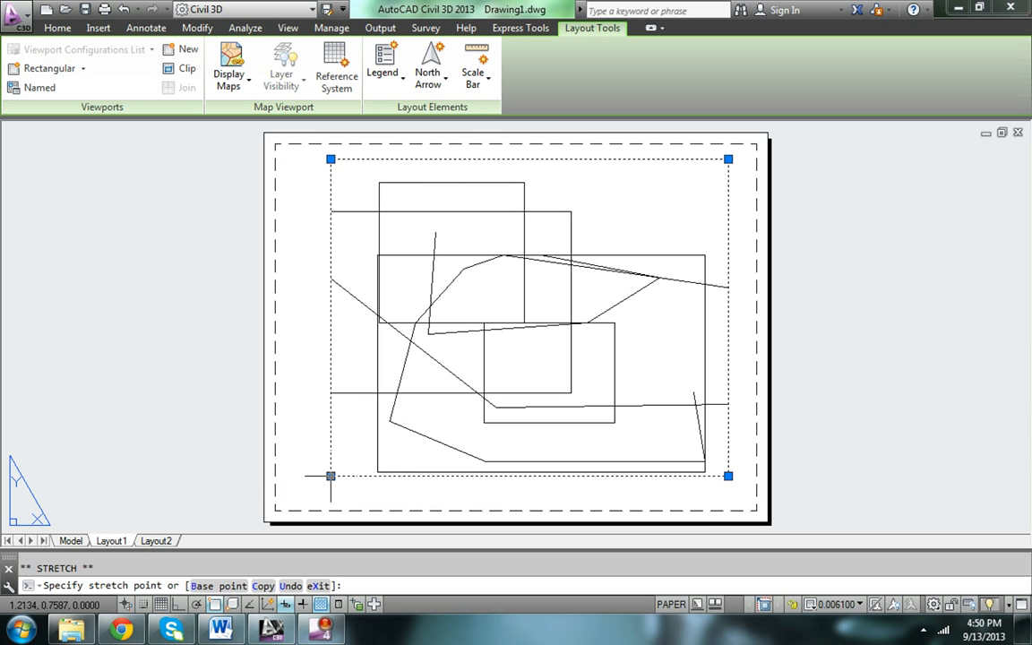
click(330, 476)
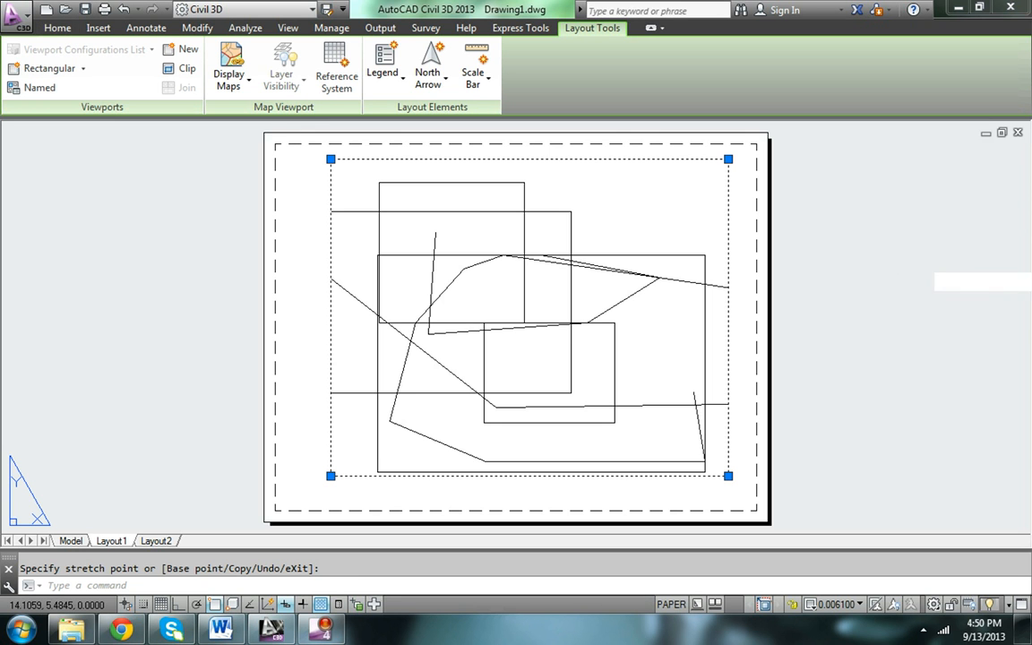
click(928, 262)
click(750, 173)
click(728, 158)
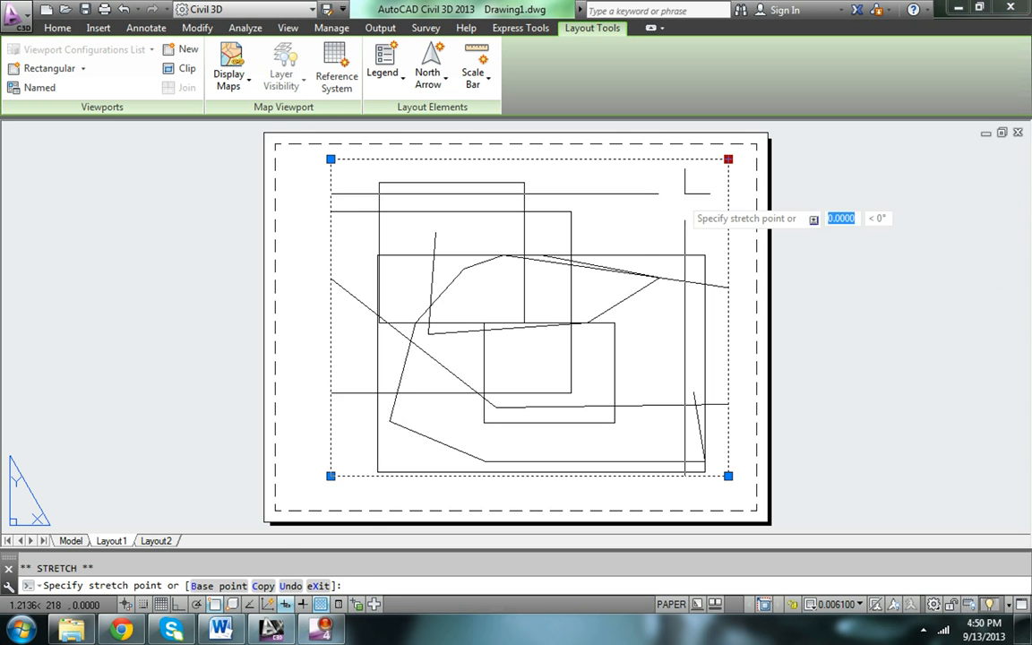
click(530, 315)
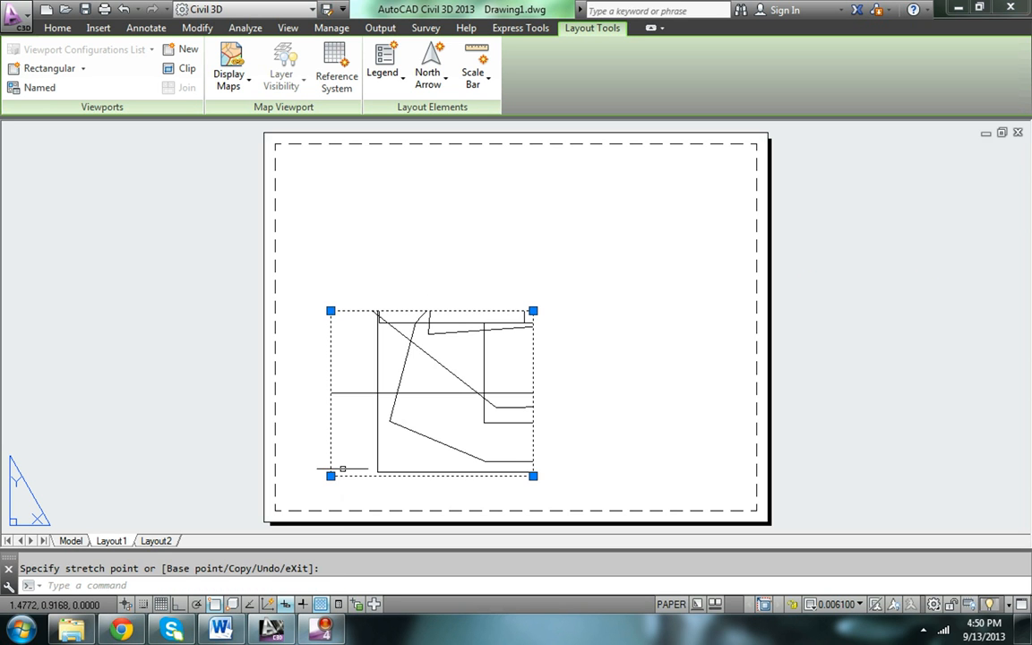
click(330, 476)
click(426, 391)
key(Escape)
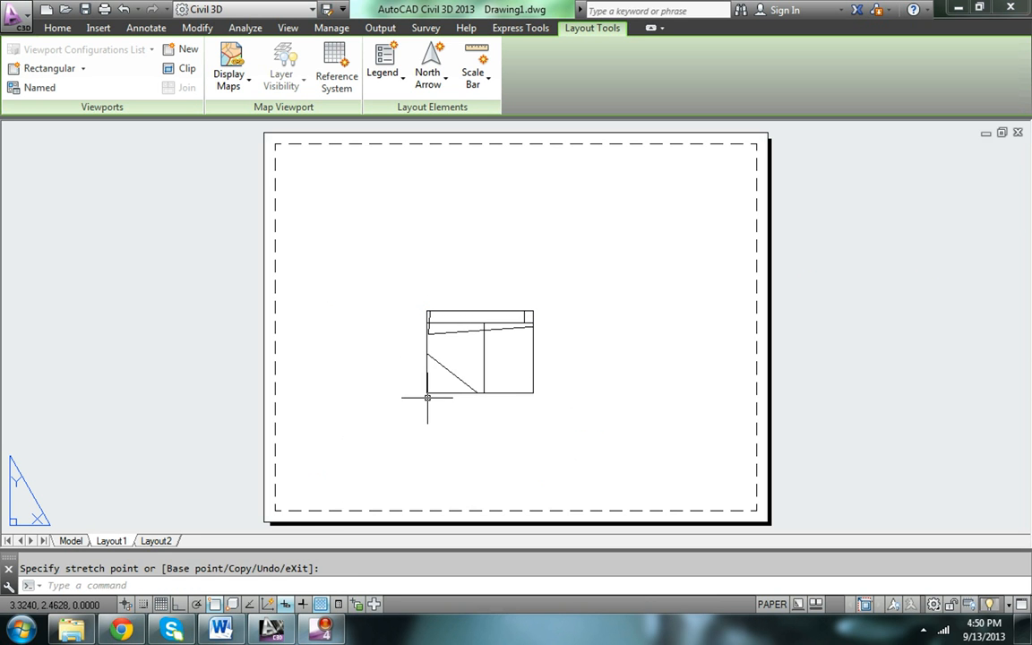
Step: Draw a border rectangle in paper space around the whole sheet, just inside the dashed page margin
click(95, 28)
click(67, 28)
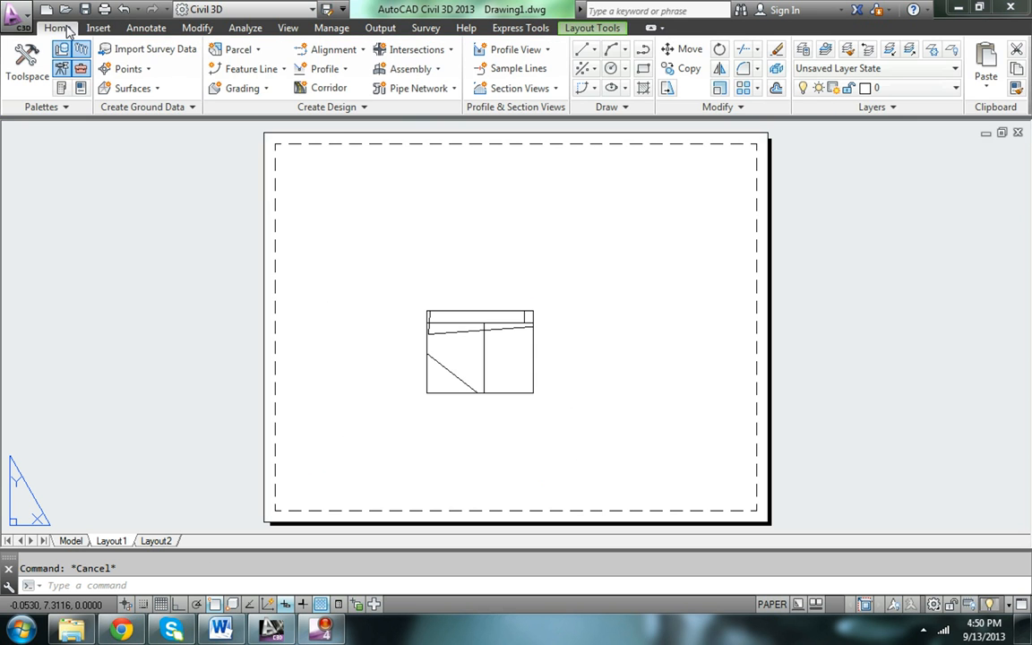
click(645, 71)
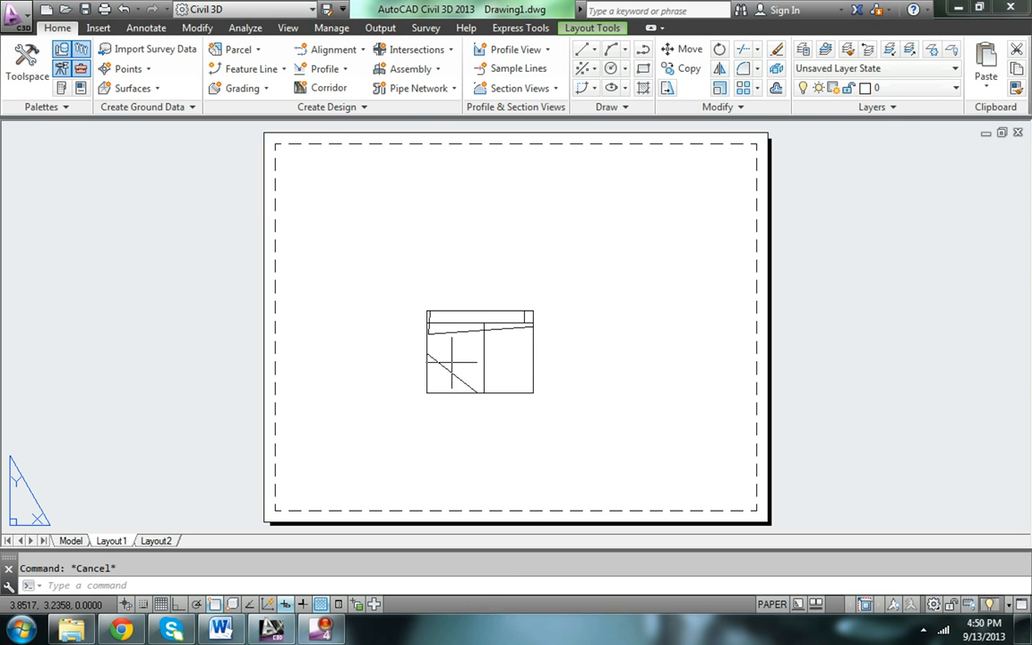
click(279, 504)
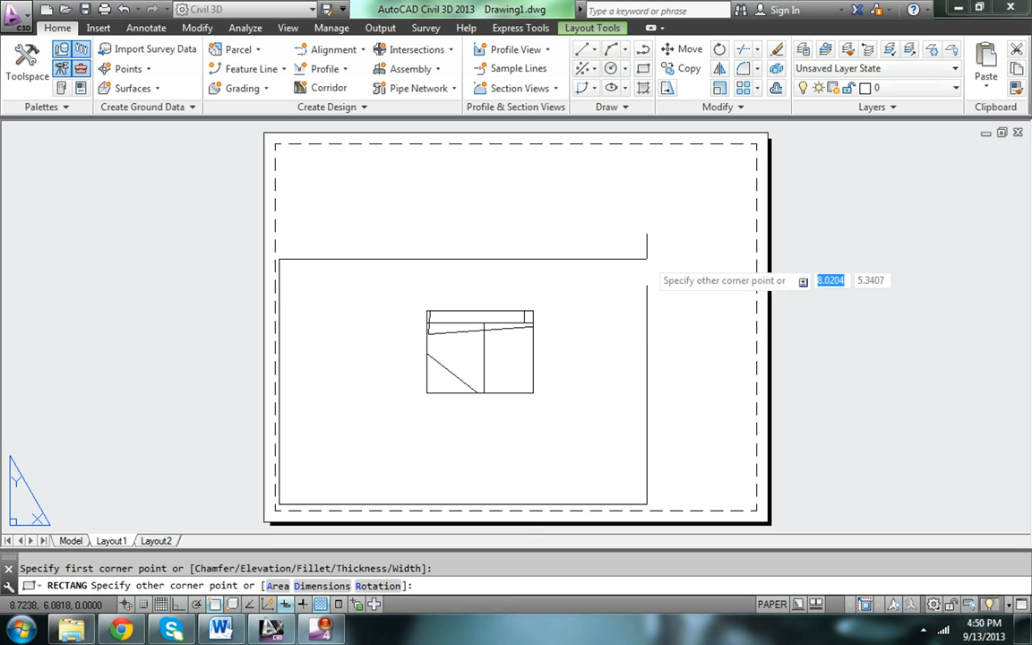
click(747, 153)
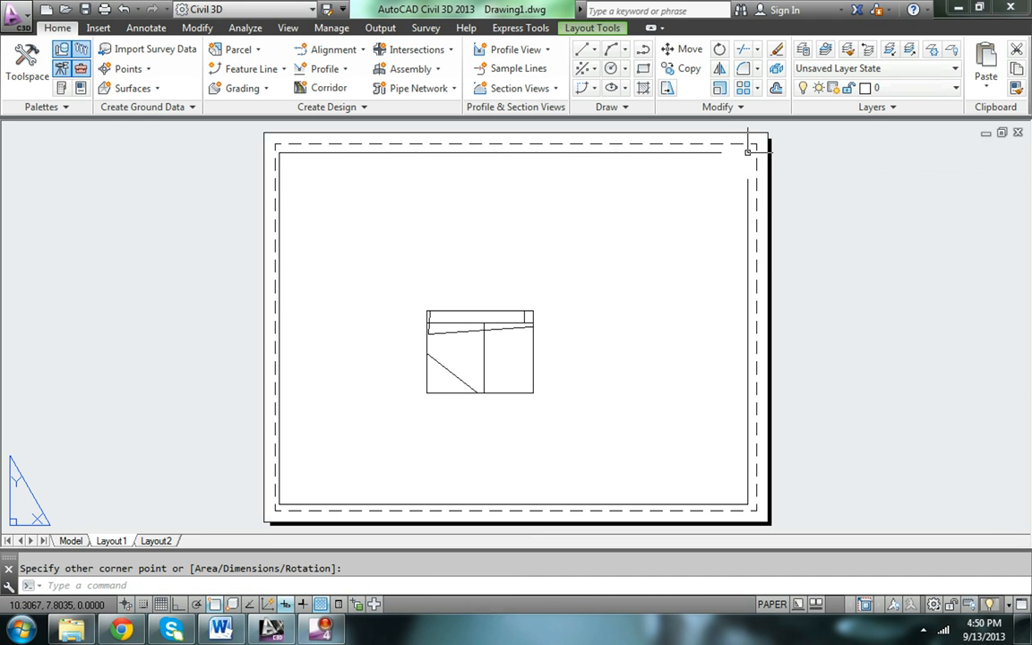
Step: Draw a rectangle about 3.0 by 1.6 units in the lower-right corner of the sheet border
click(642, 68)
click(746, 503)
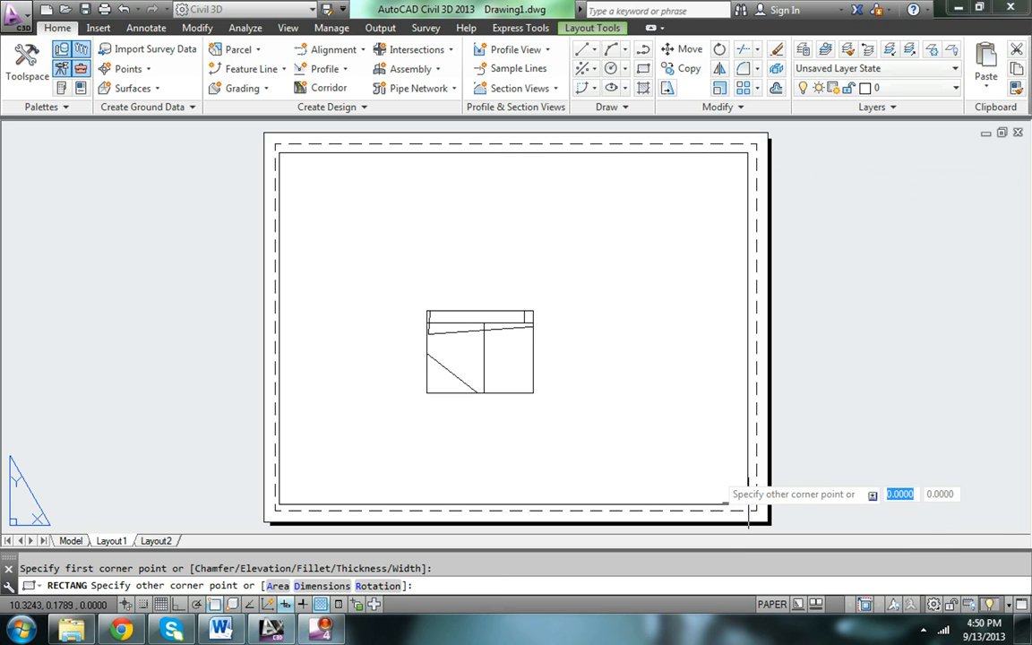
click(609, 429)
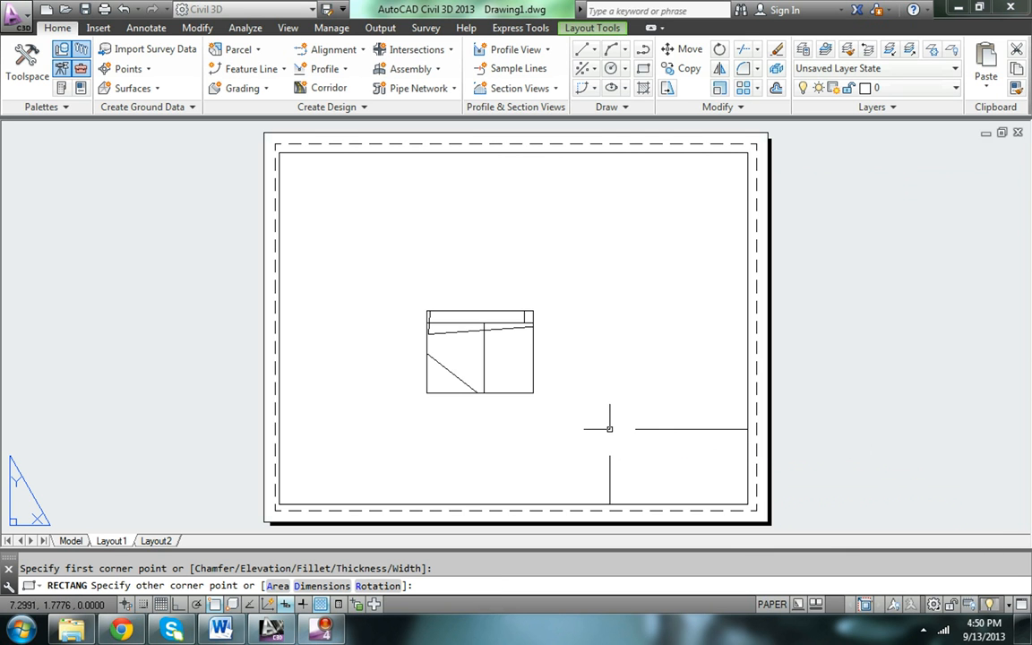
Step: Draw a horizontal line about 3.0 units long across the middle of the corner block, from its left edge to its right edge
text(l)
key(Return)
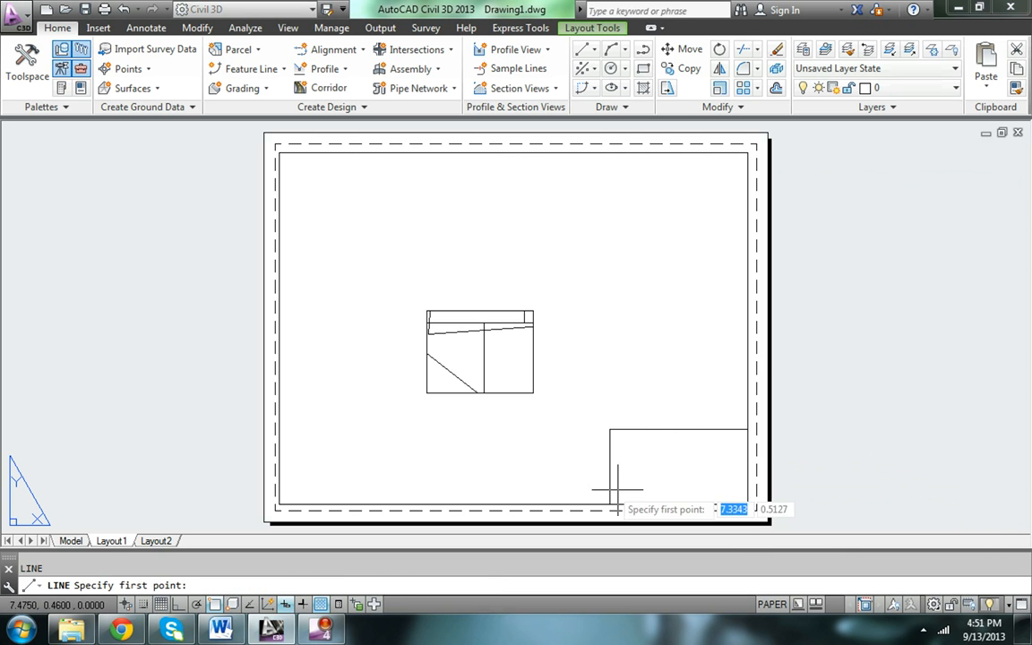
click(610, 466)
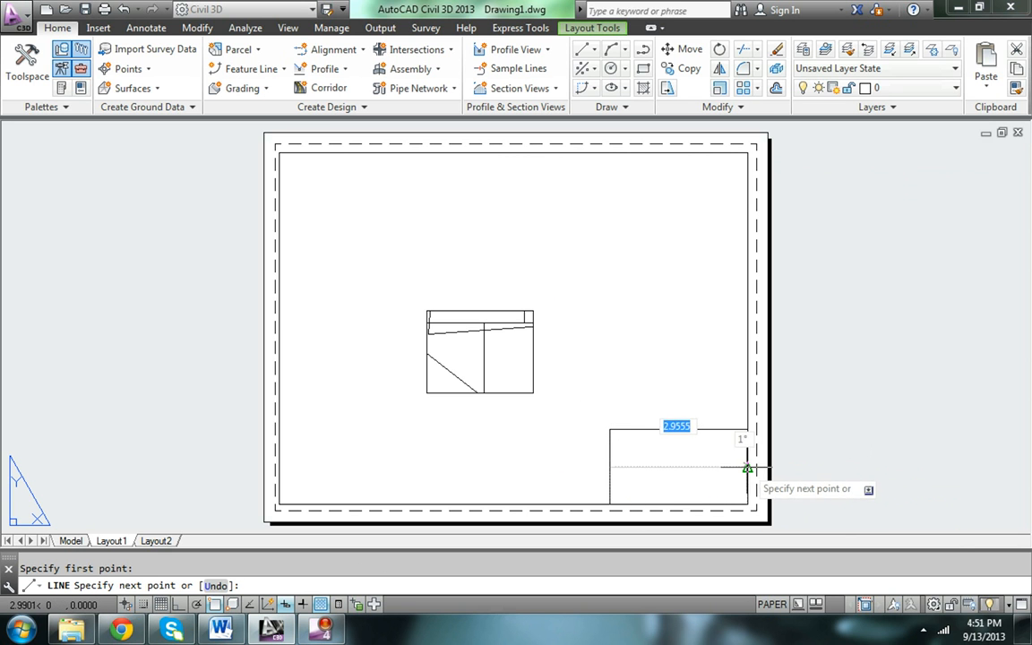
click(747, 467)
key(Return)
Step: Draw a horizontal line across the corner block, halfway between its middle line and its upper edge
key(Return)
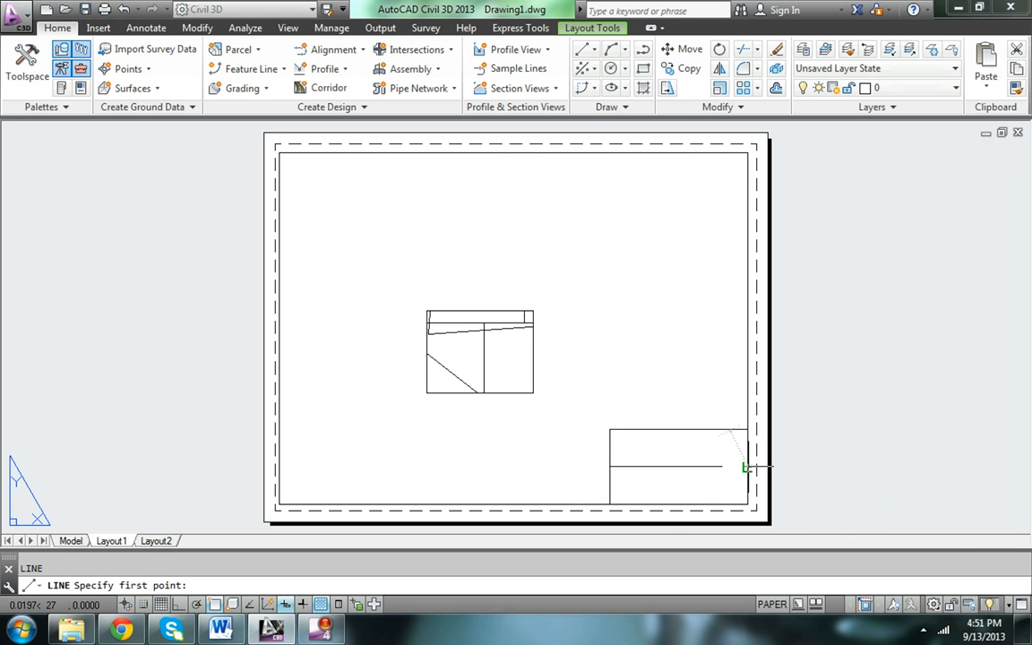
click(747, 467)
click(747, 450)
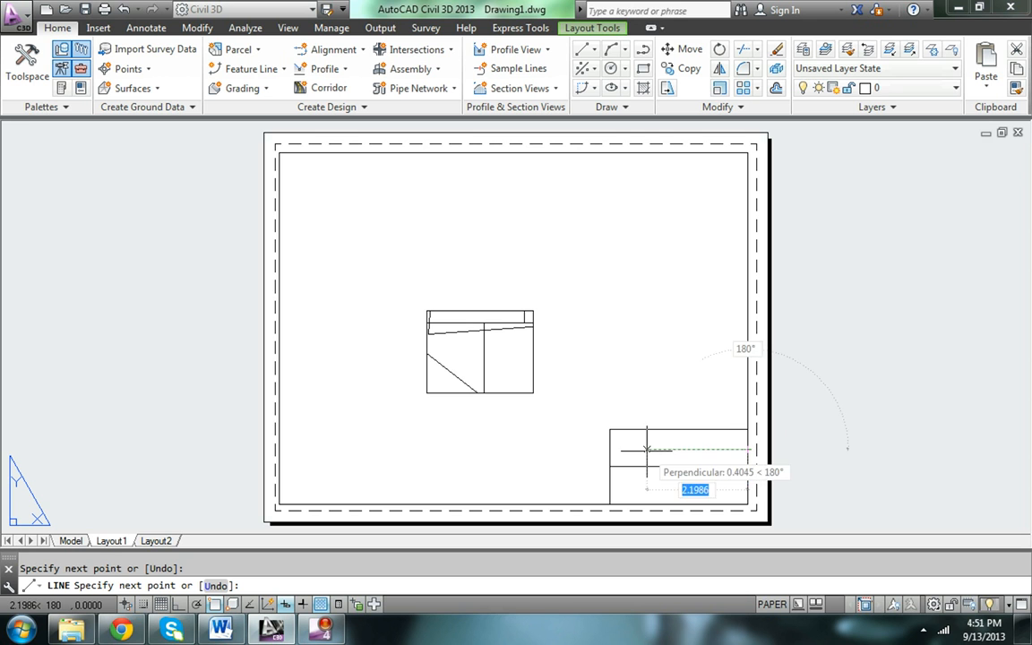
key(ctrl+z)
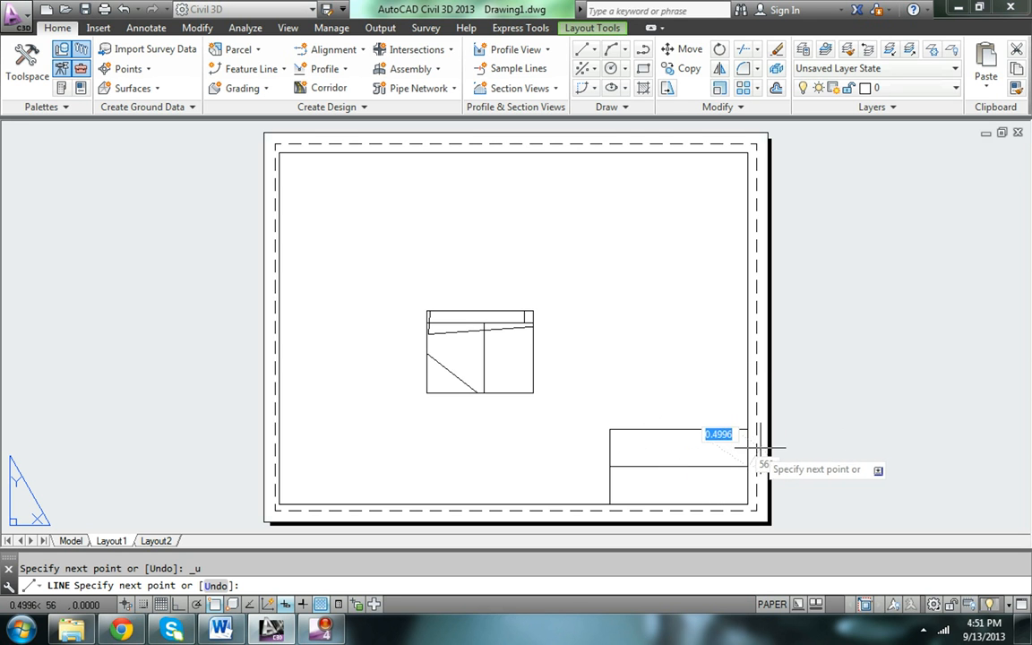
click(747, 439)
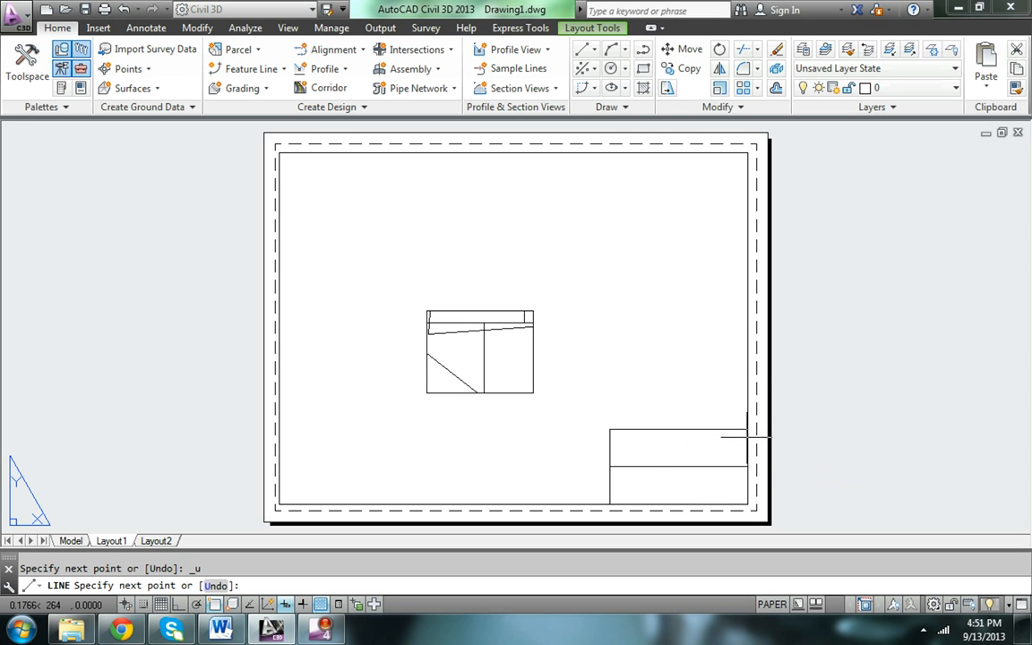
click(747, 448)
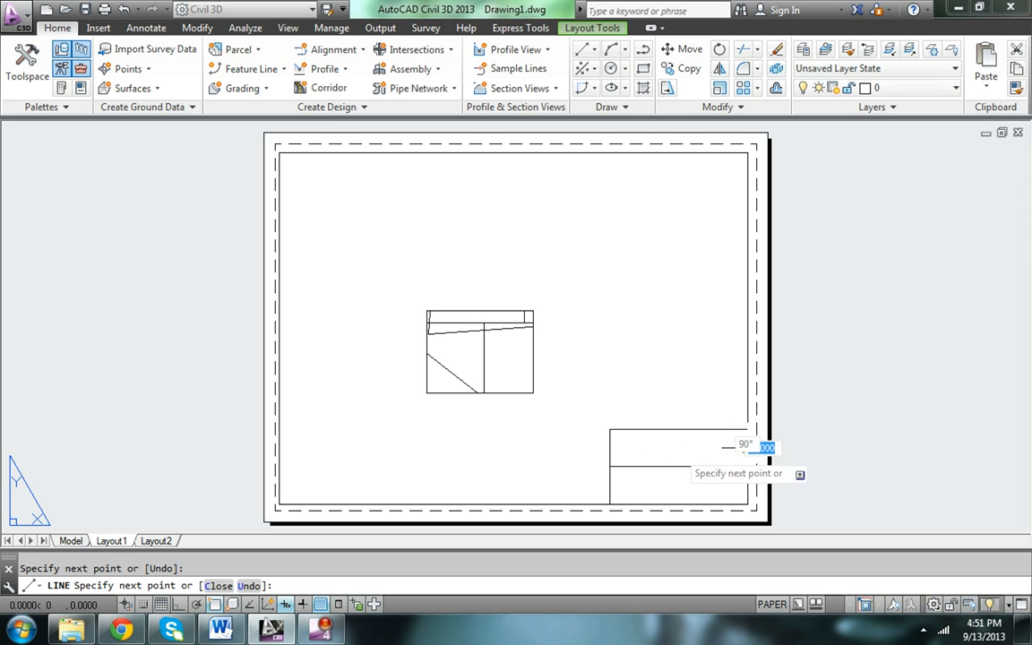
click(608, 447)
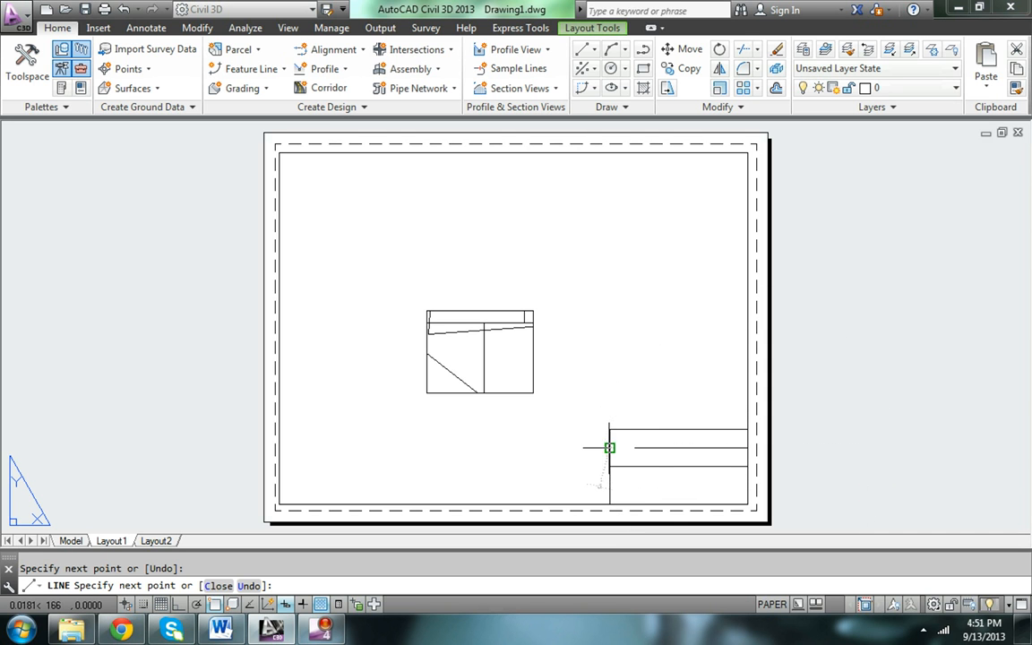
key(Return)
Step: Draw a horizontal line across the corner block, halfway between its middle line and its lower edge
key(Return)
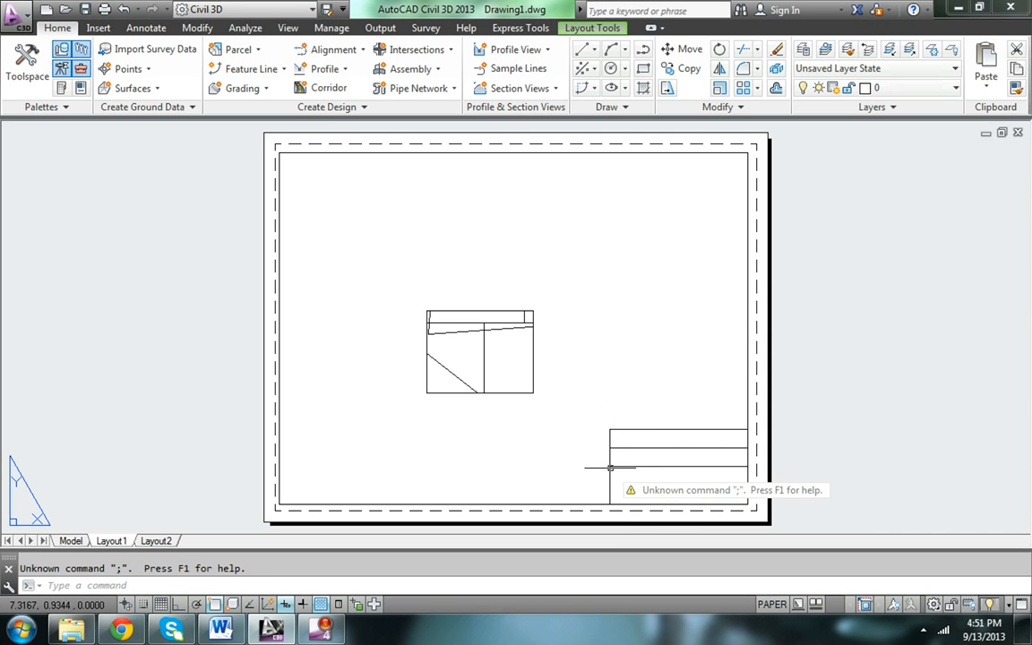
text(l)
key(Return)
click(610, 466)
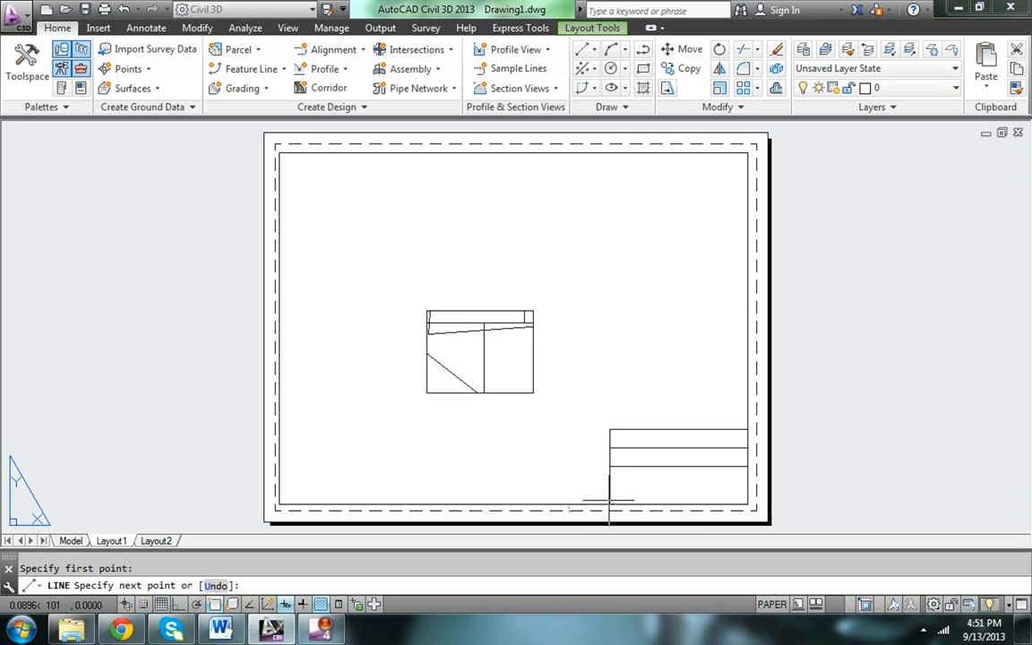
click(610, 508)
click(609, 486)
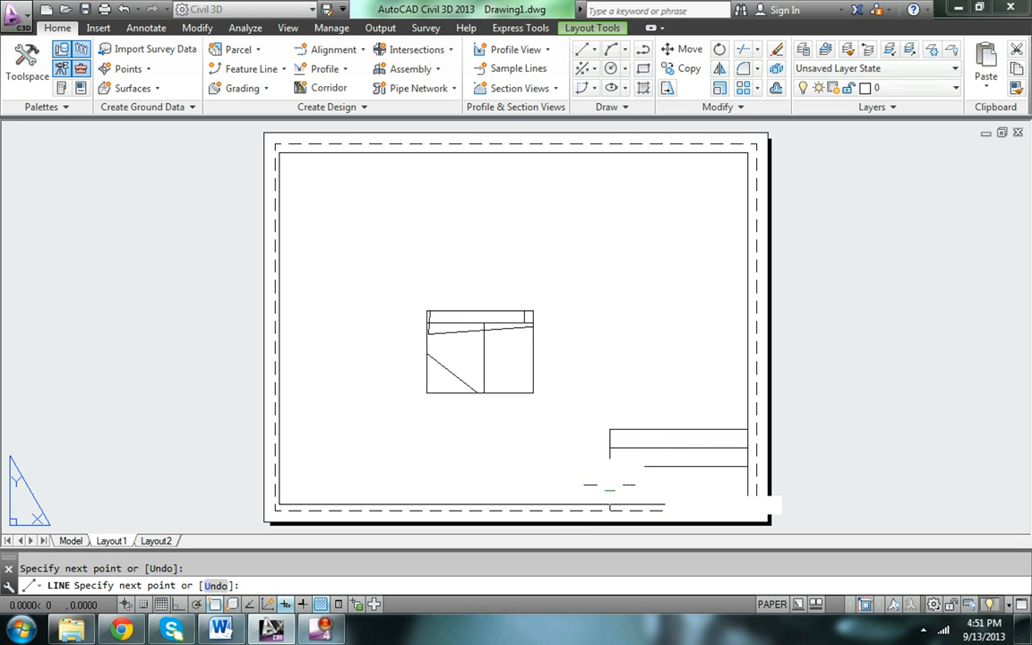
click(748, 486)
key(Return)
Step: Split the bottom row of the corner block in half with a short vertical line at its midpoint
key(Return)
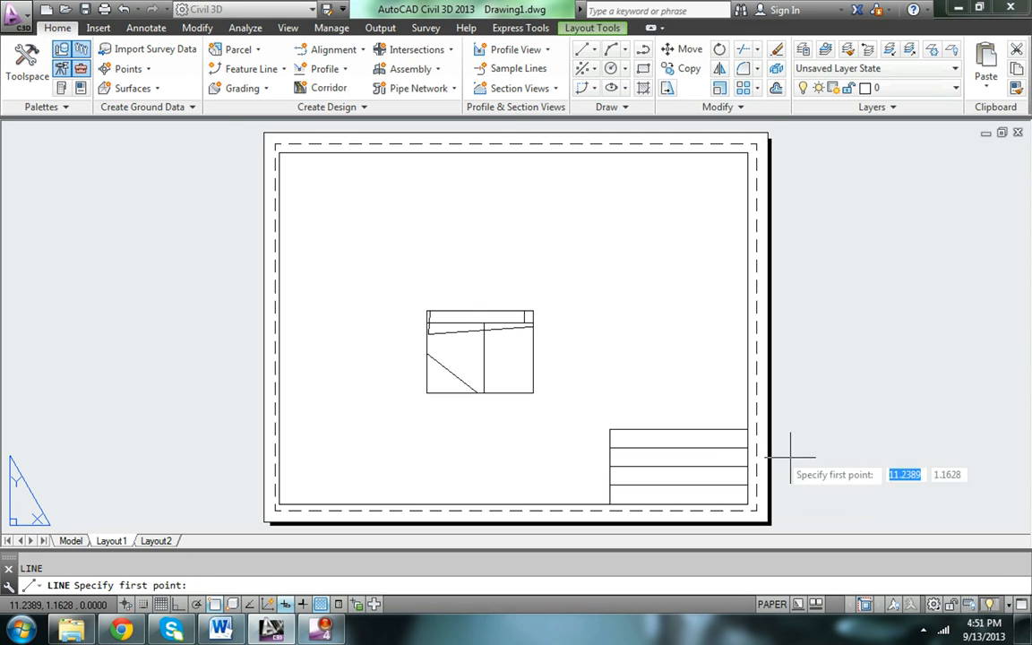
middle_drag(790, 456, 761, 424)
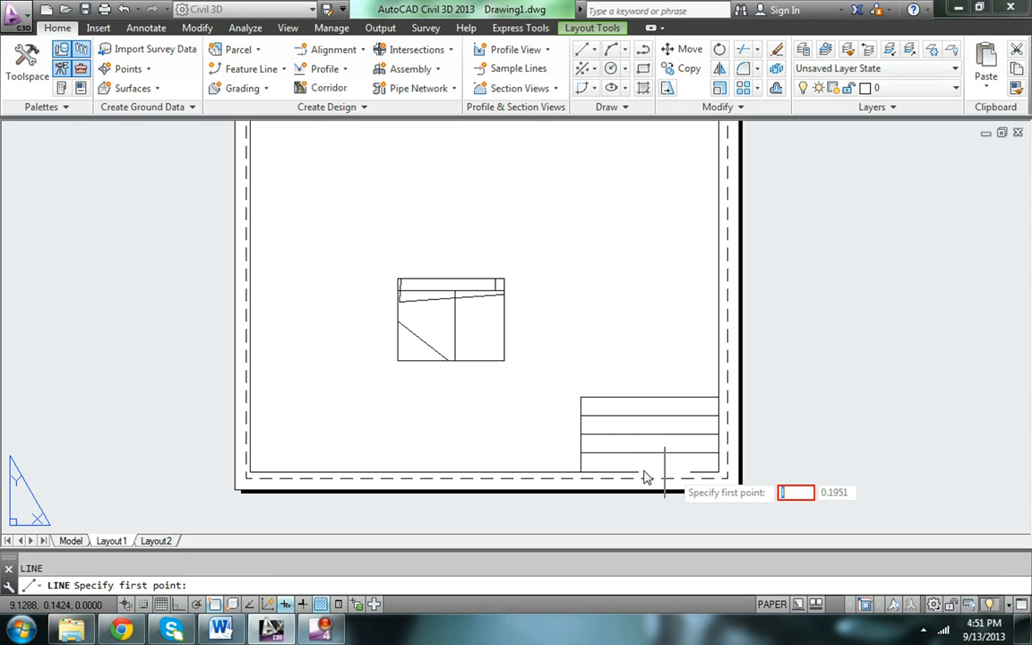
key(Escape)
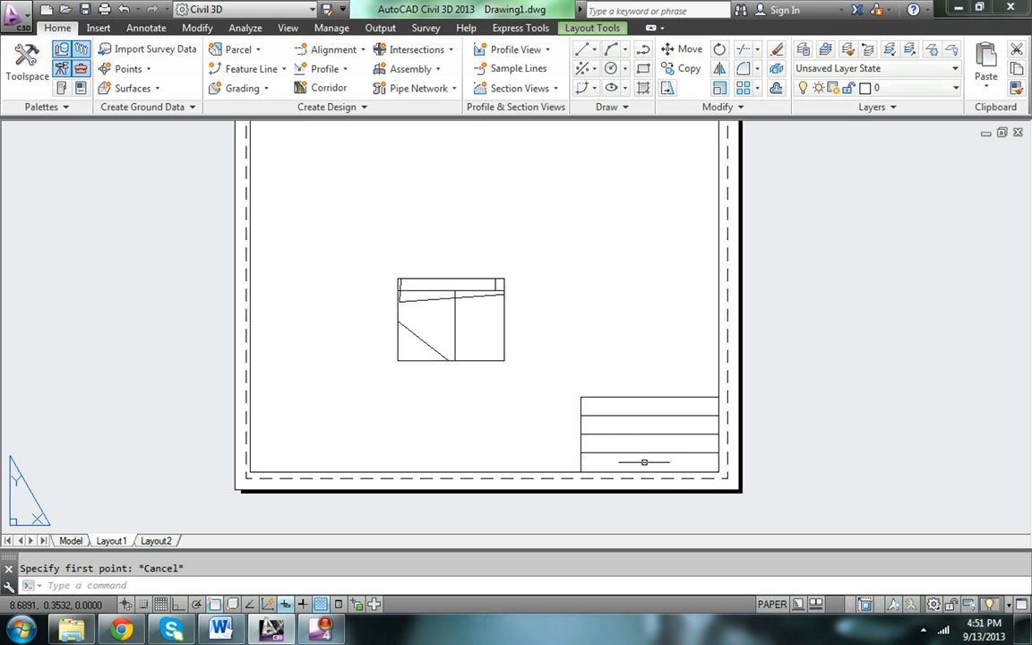
key(Return)
click(651, 453)
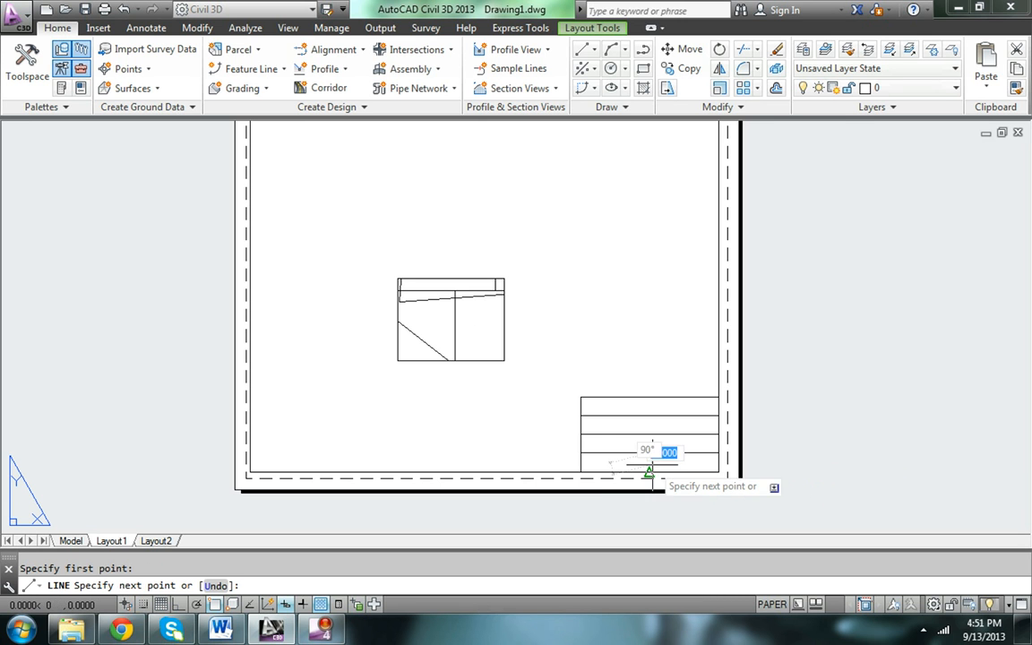
click(649, 472)
key(Return)
Step: Add the single-line text "NAME:" just above the corner block, with height 1 and rotation 0
key(Return)
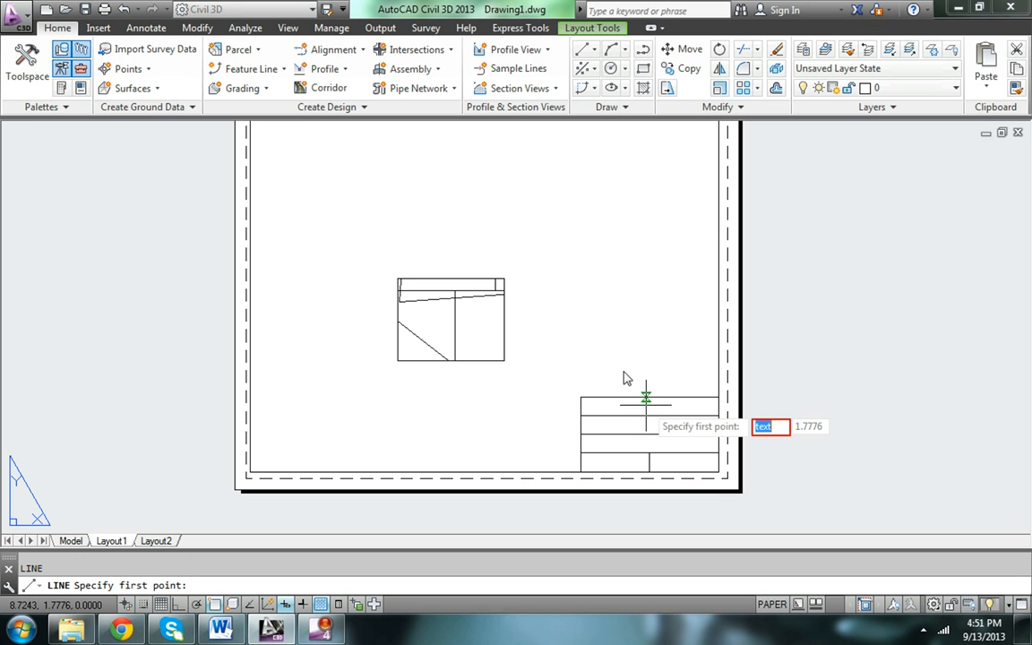
key(Escape)
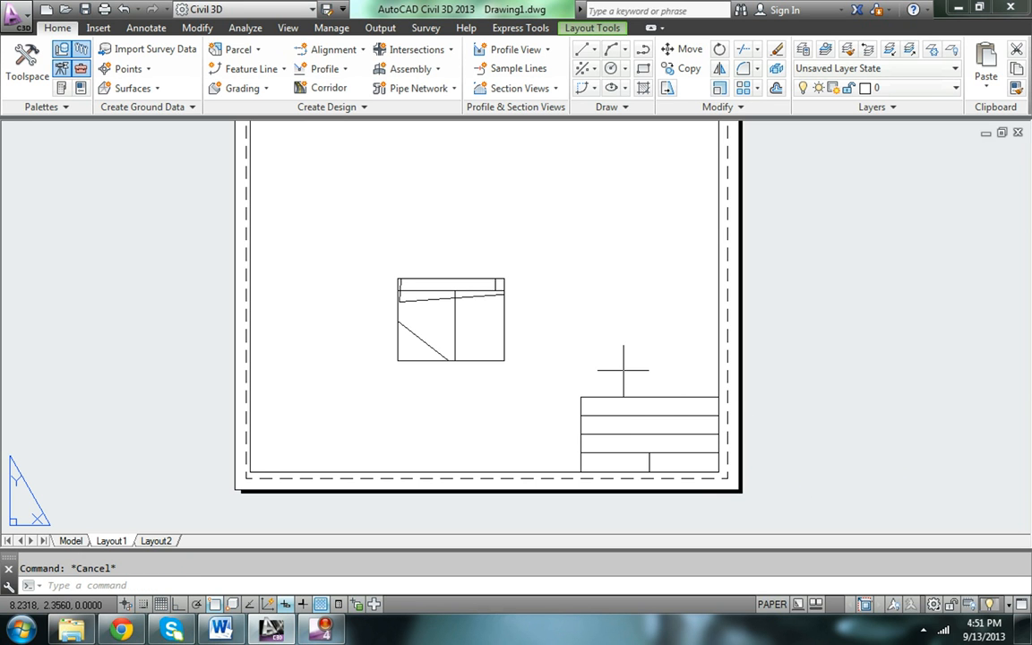
text(text)
key(Return)
click(604, 356)
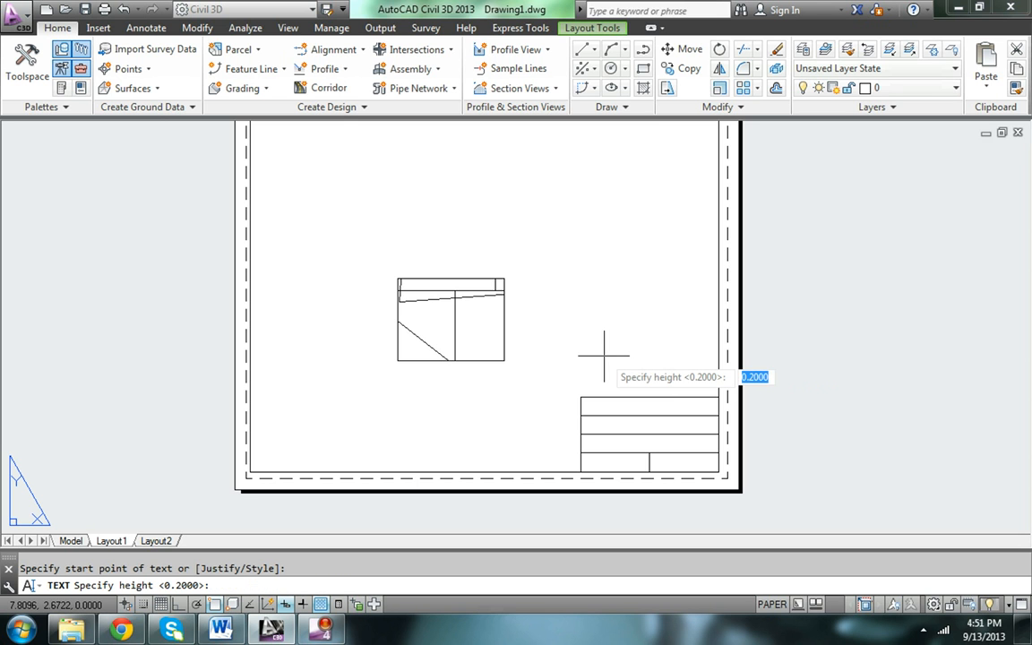
text(1)
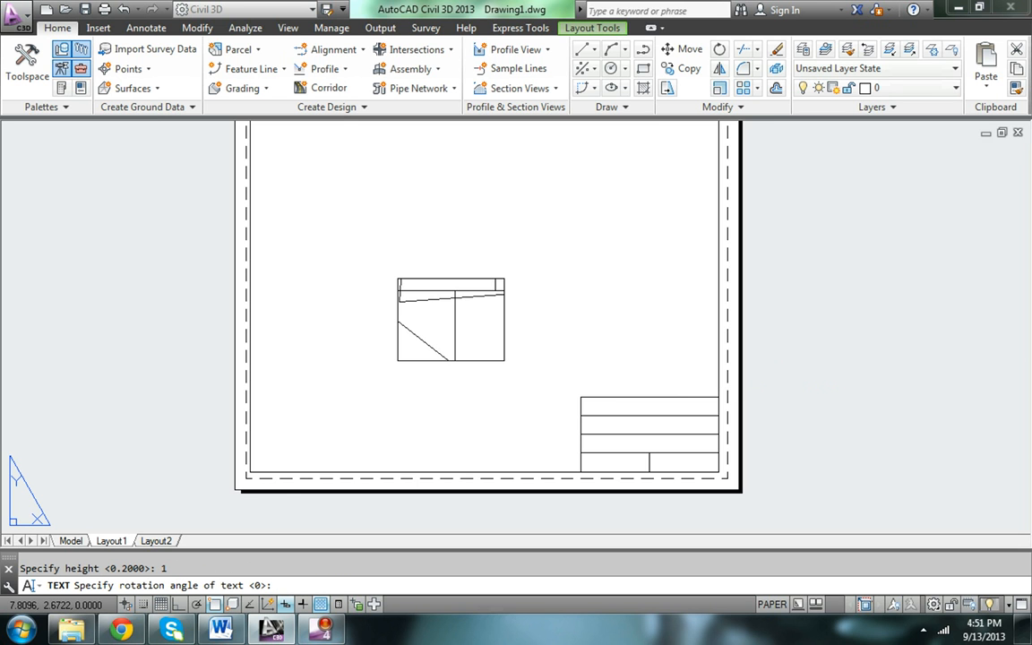
key(Return)
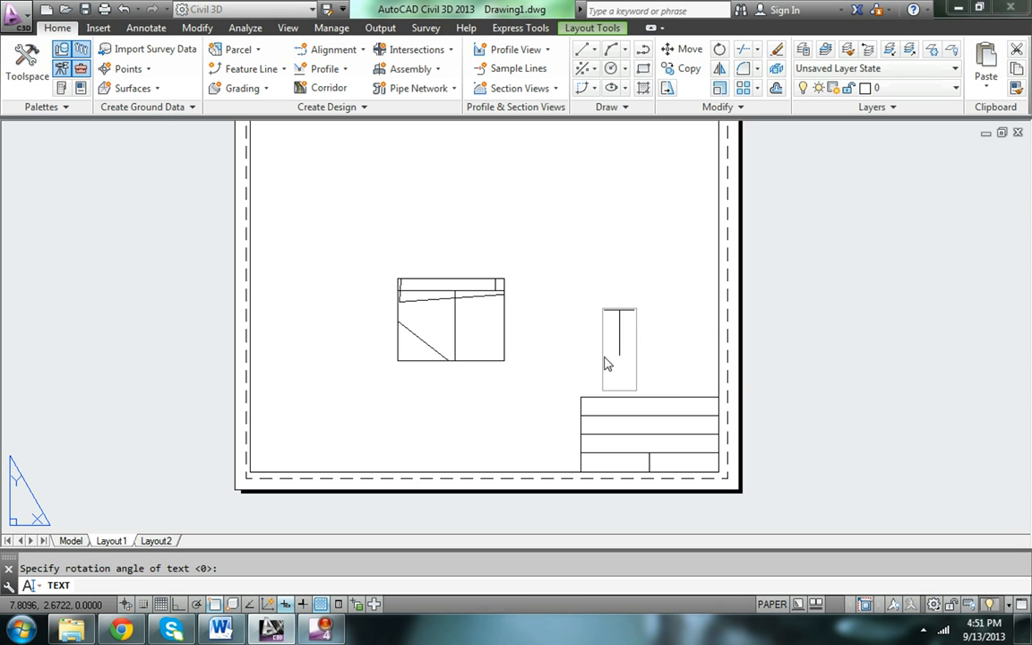
text(NAME)
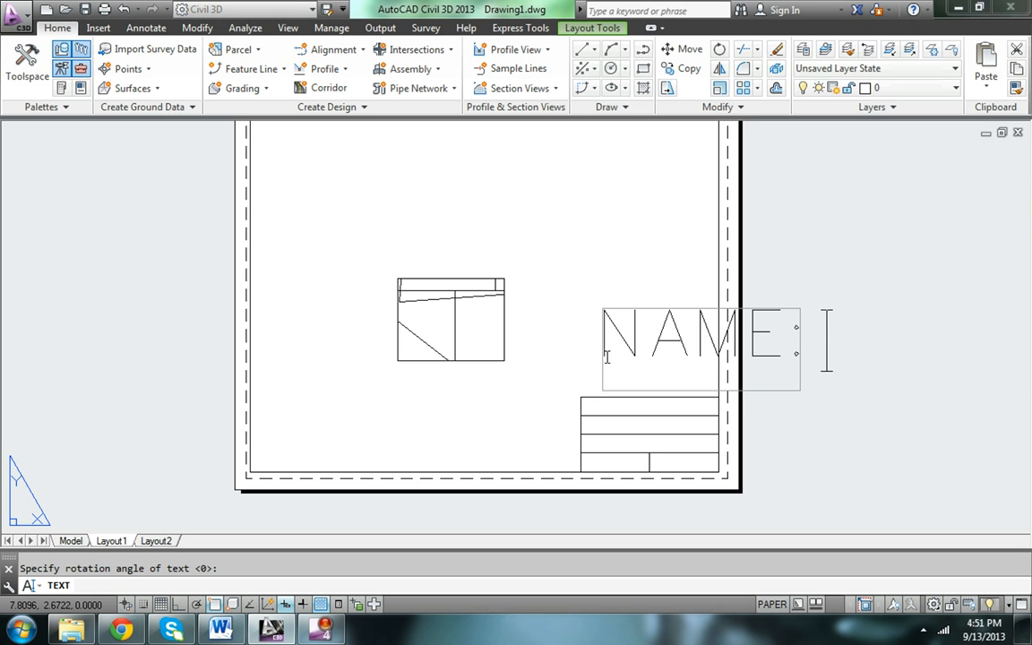
text(:)
key(Return)
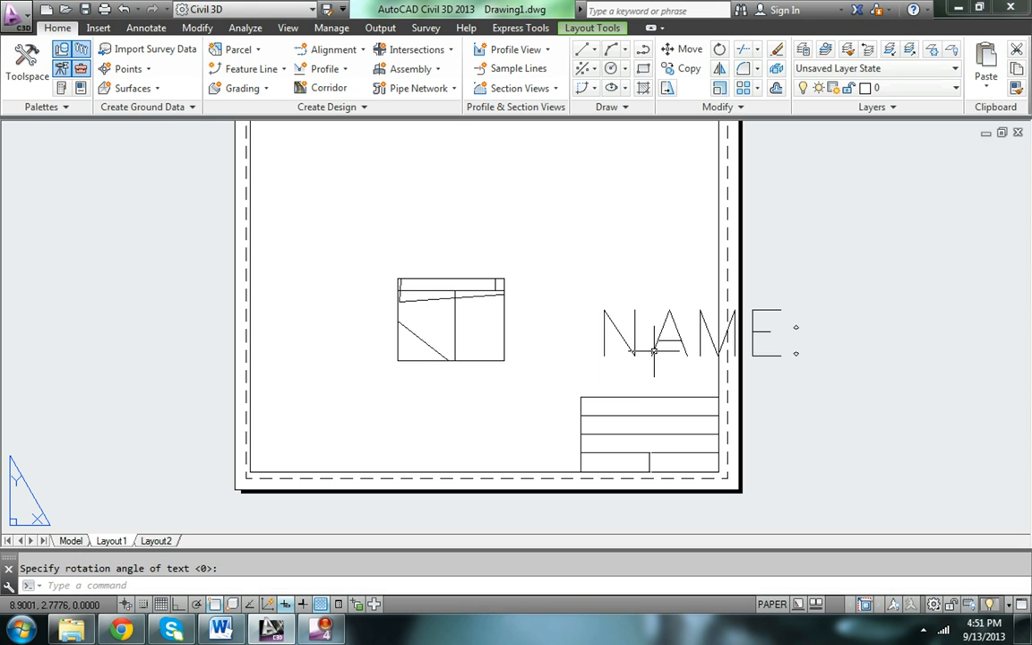
Step: Change the height of the "NAME:" text to 0.2 in its properties and deselect it
click(653, 351)
right_click(654, 351)
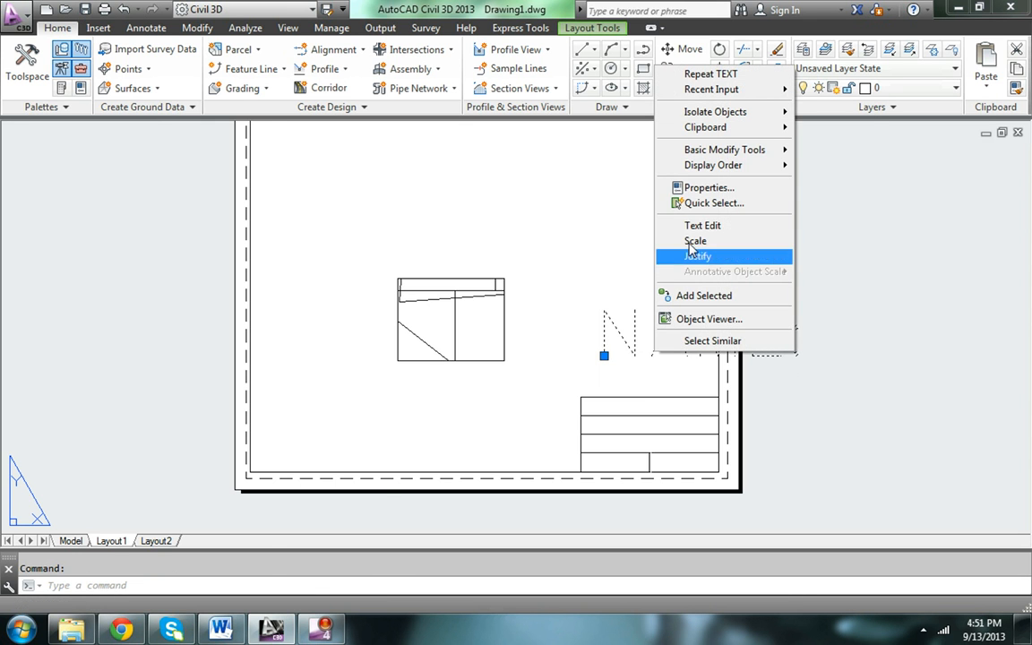
click(706, 187)
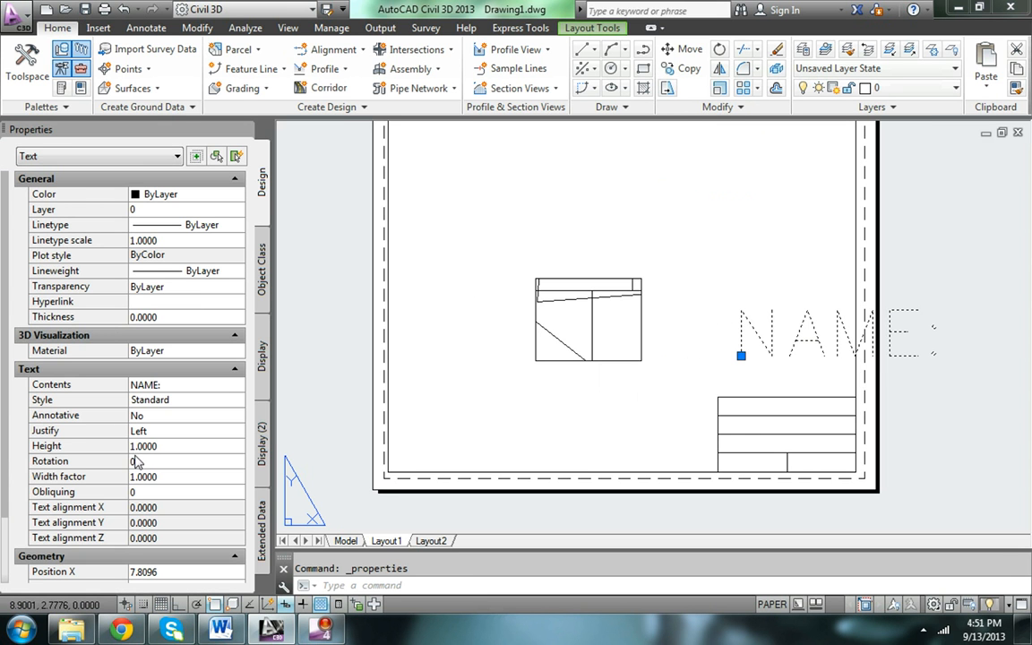
click(145, 446)
text(.)
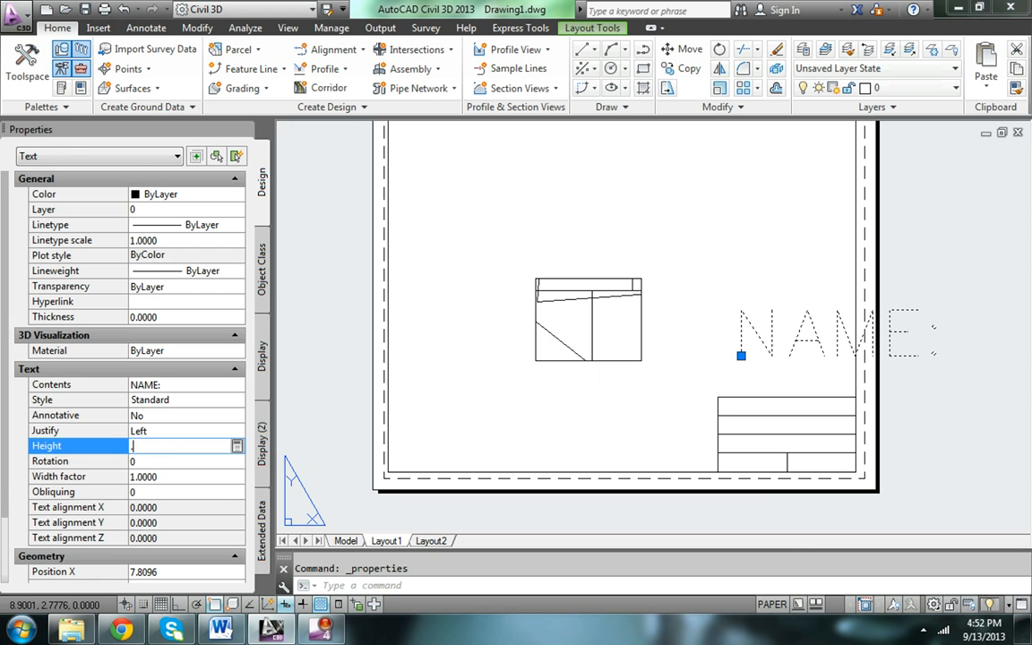
text(2)
click(141, 458)
key(Escape)
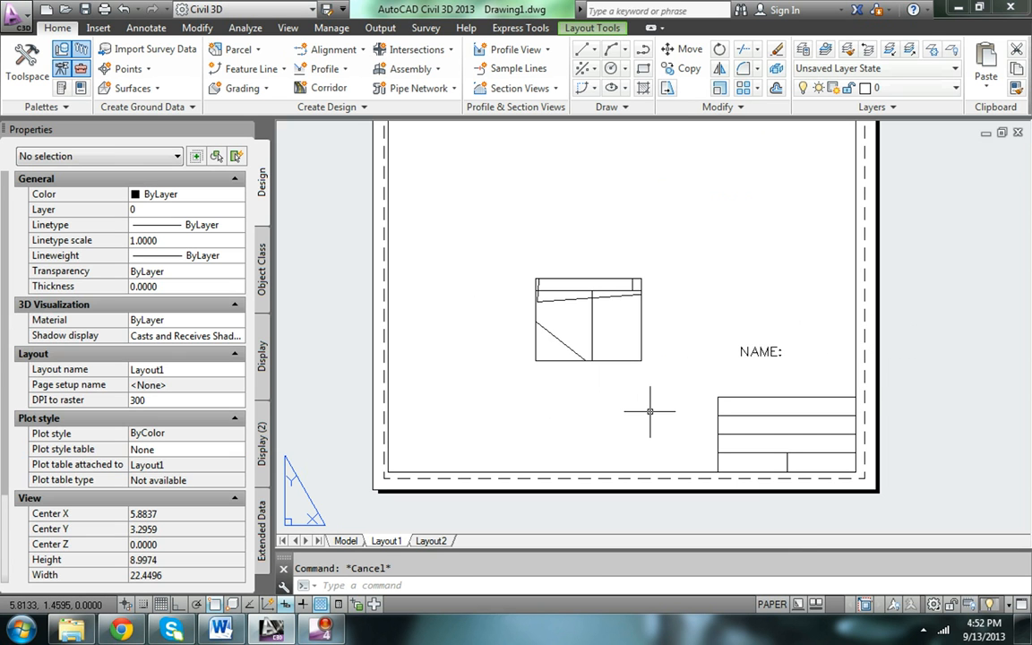
Step: Move the "NAME:" text into the left end of the corner block's top row
click(755, 362)
click(741, 355)
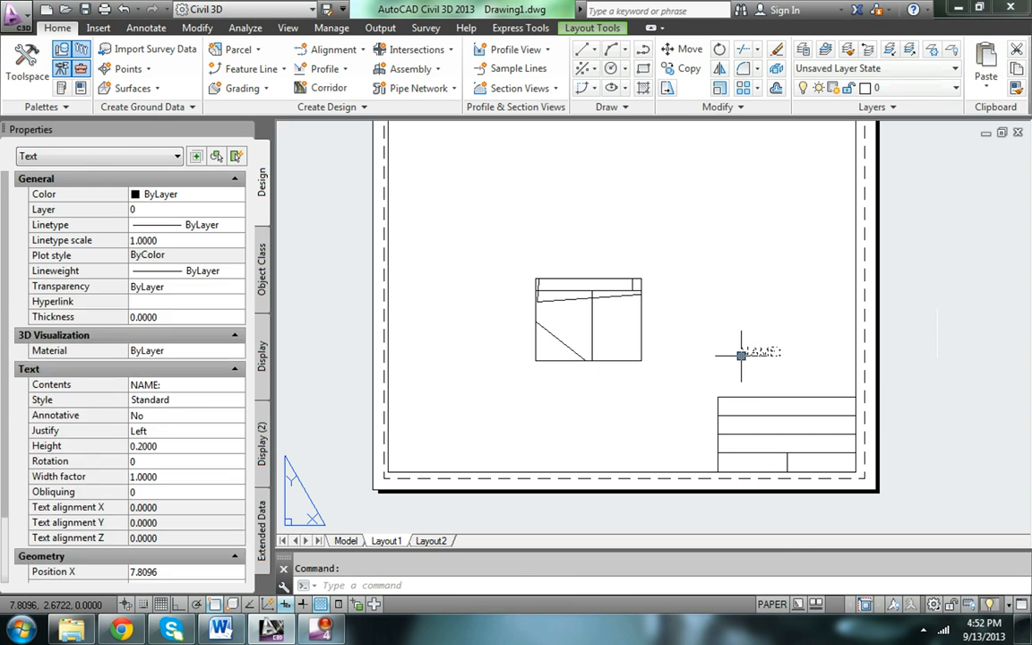
scroll(735, 380, up, 3)
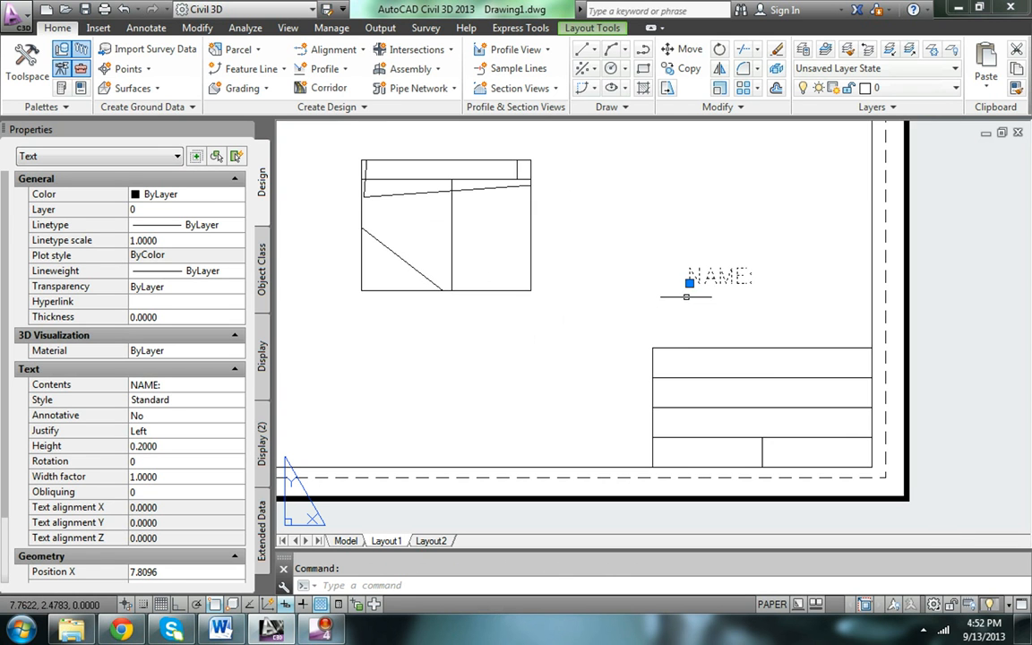
click(689, 283)
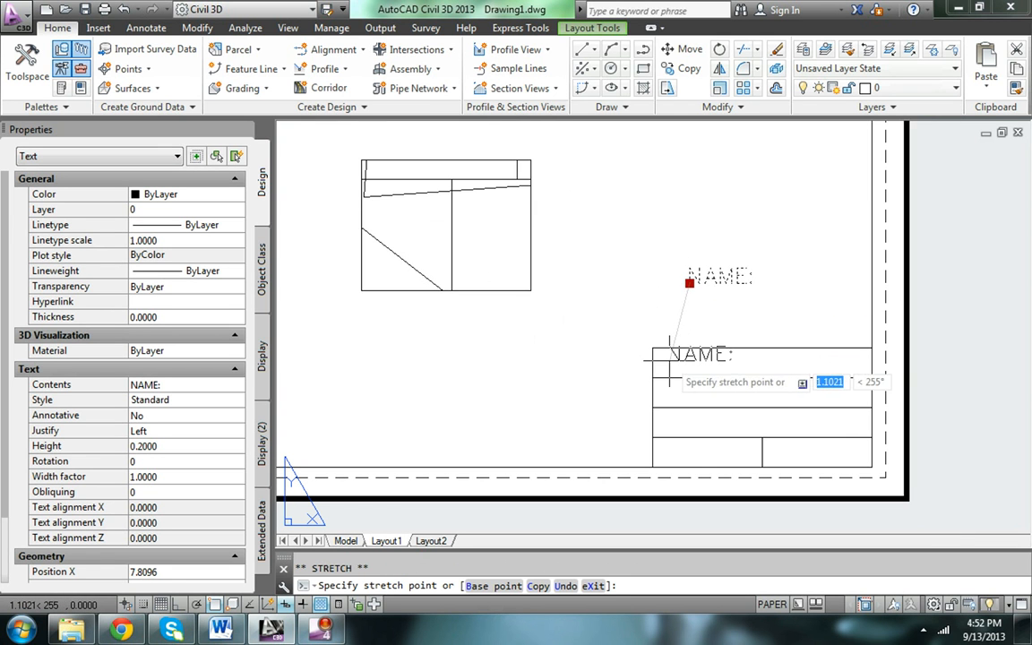
scroll(665, 372, up, 2)
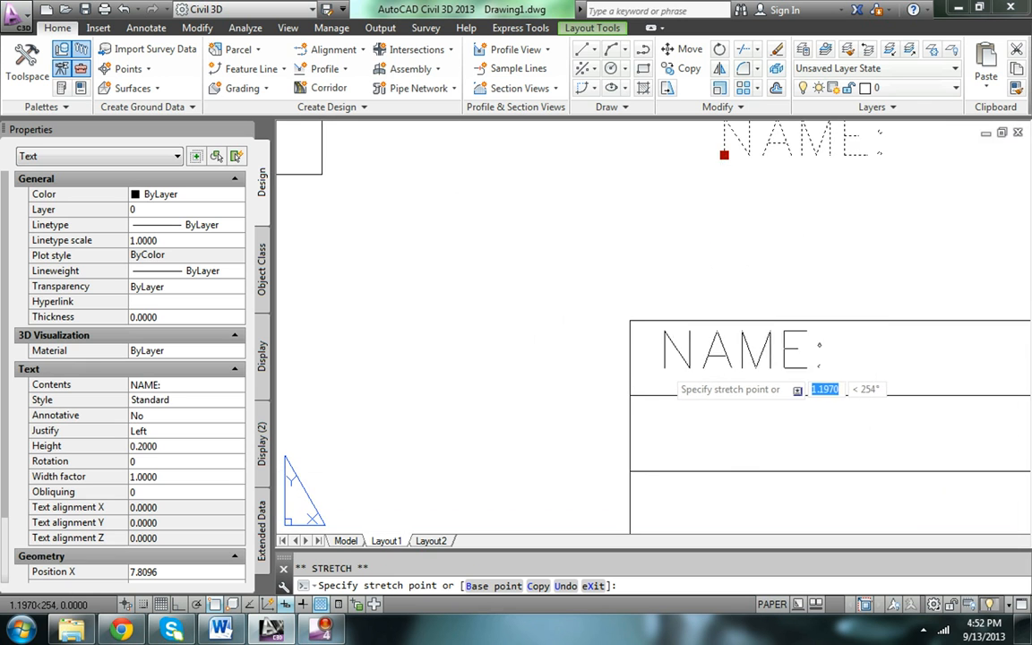
key(Escape)
scroll(658, 370, down, 5)
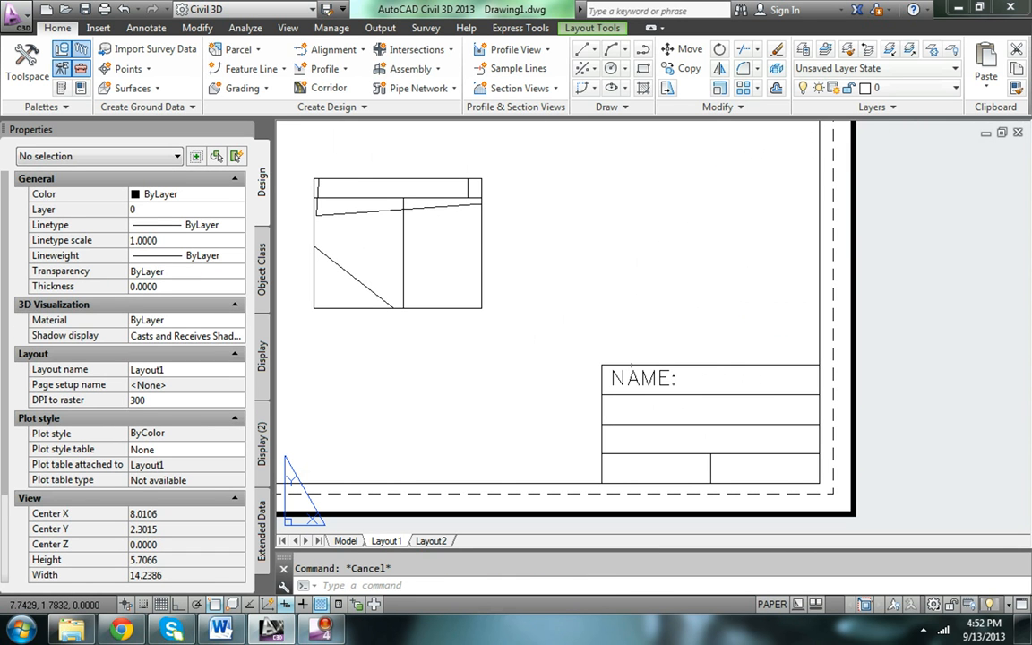
click(632, 377)
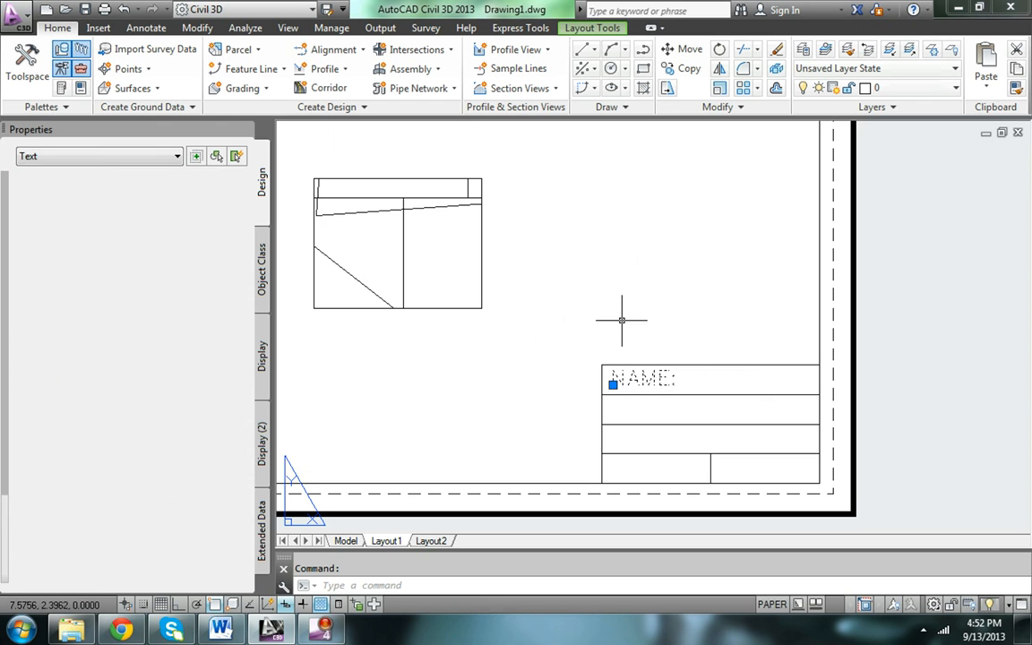
key(ctrl+c)
key(ctrl+v)
key(Escape)
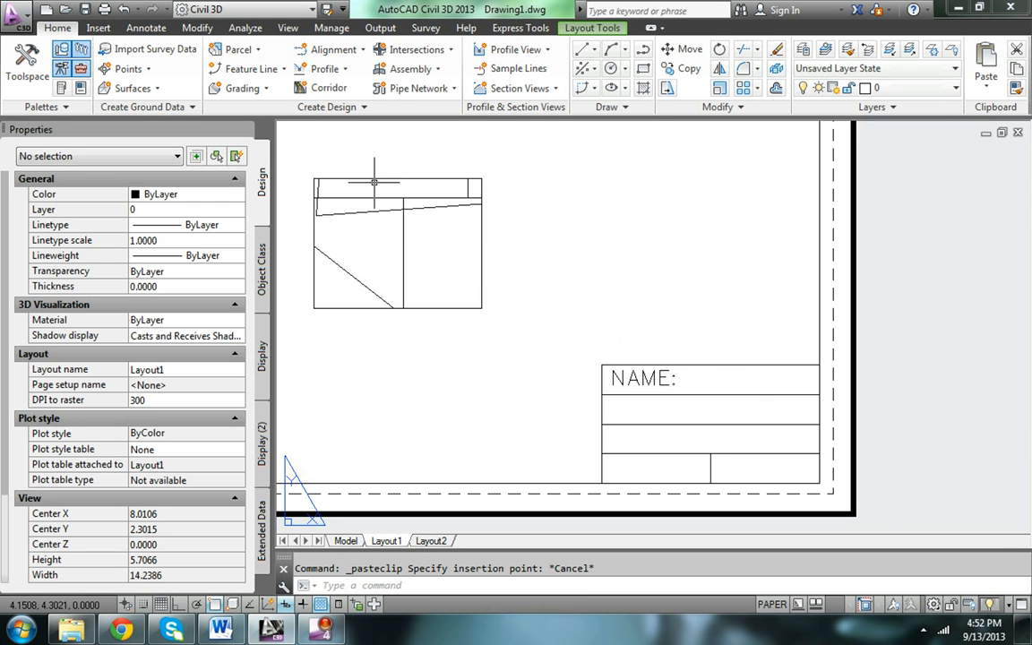
Step: Add the single-line text "DATE:" at the left end of the title block's second row, with height 0.2 and rotation 0
click(244, 132)
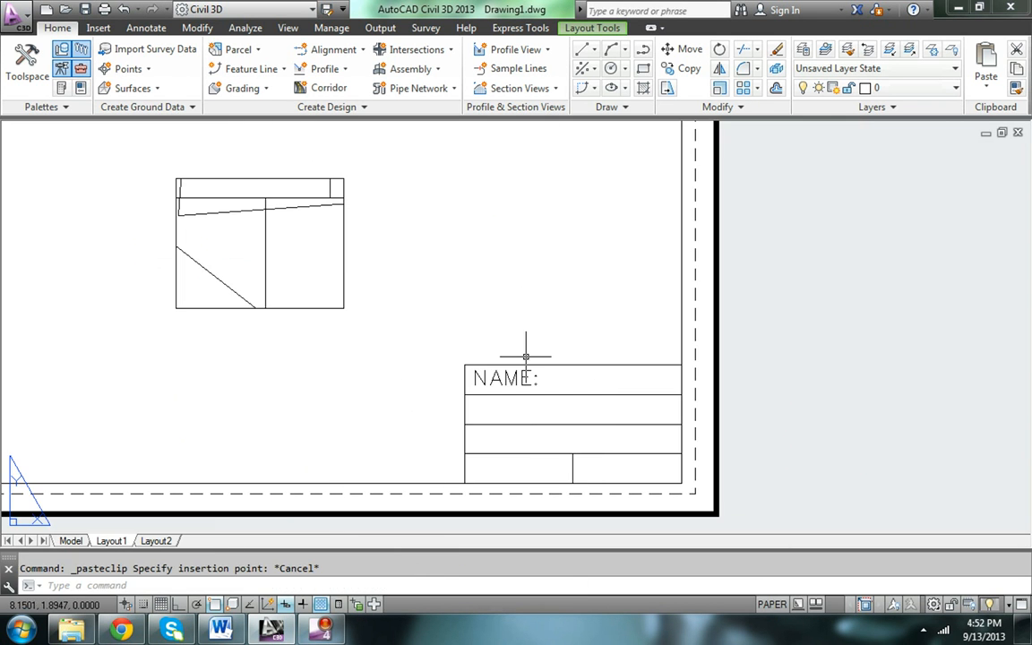
key(Return)
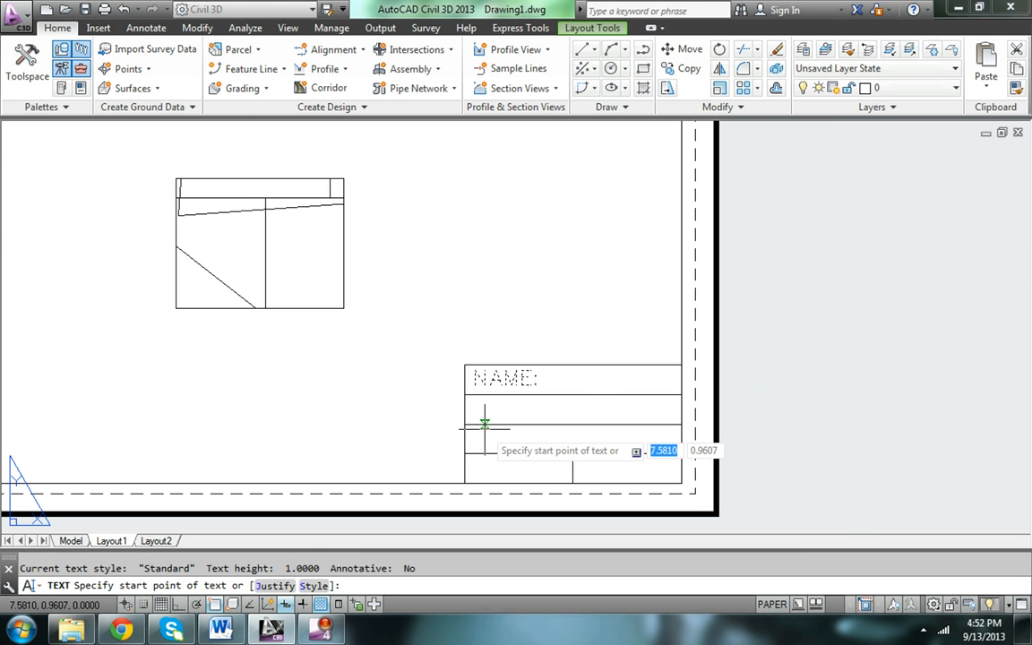
scroll(479, 417, up, 2)
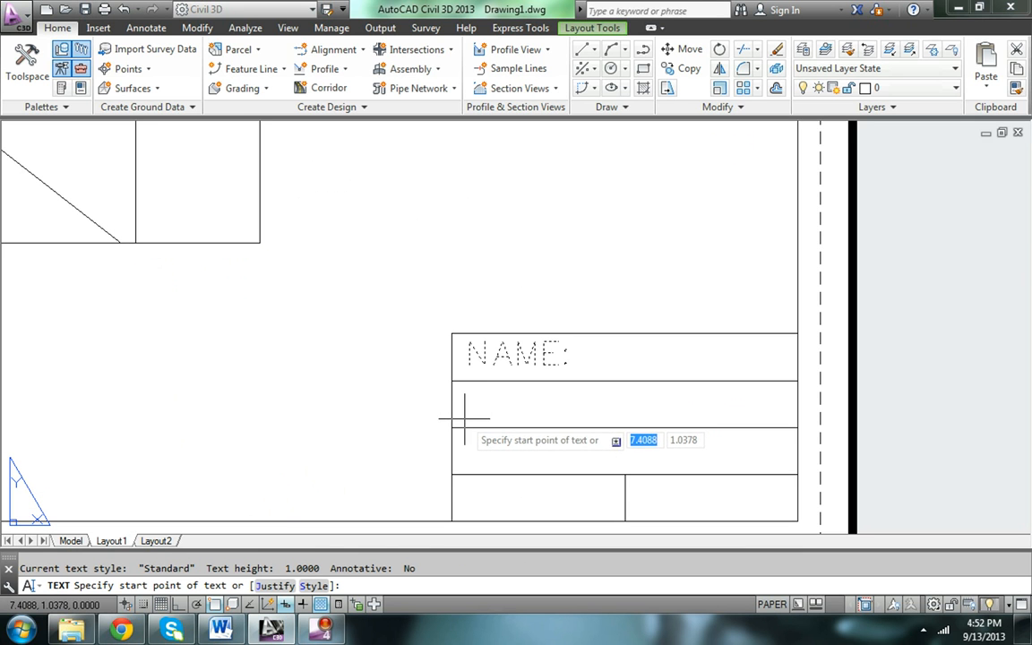
click(471, 414)
text(.)
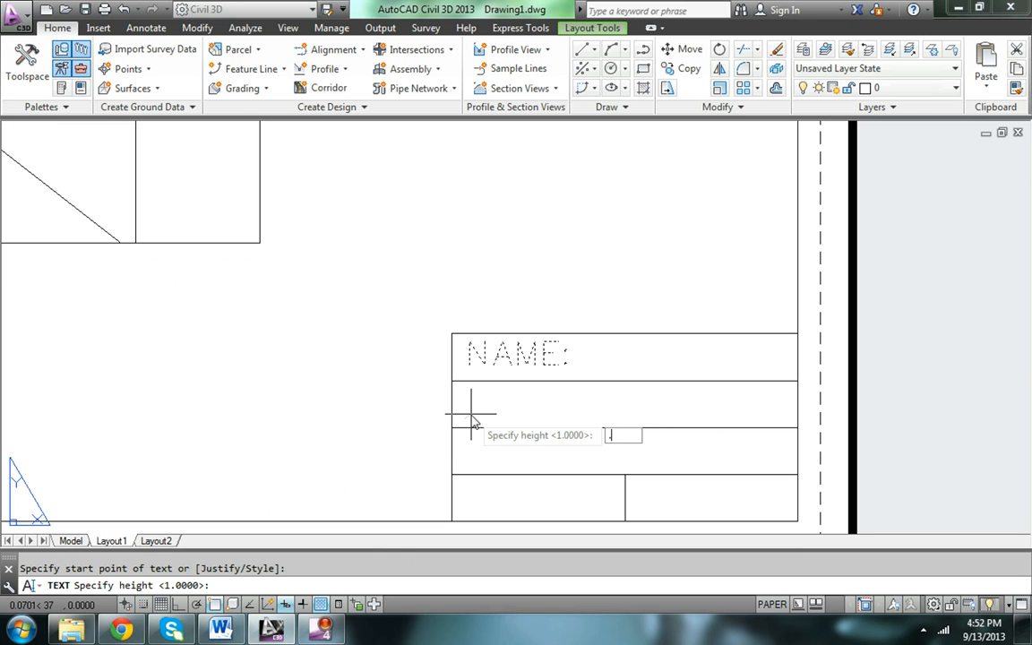
text(2)
key(Return)
key(Return)
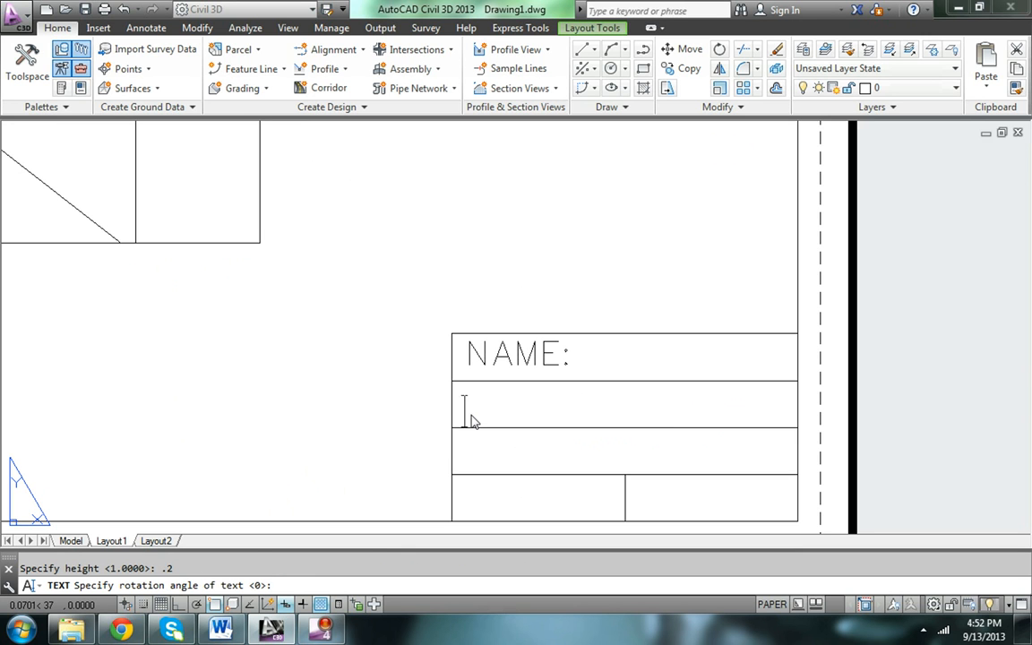
text(D)
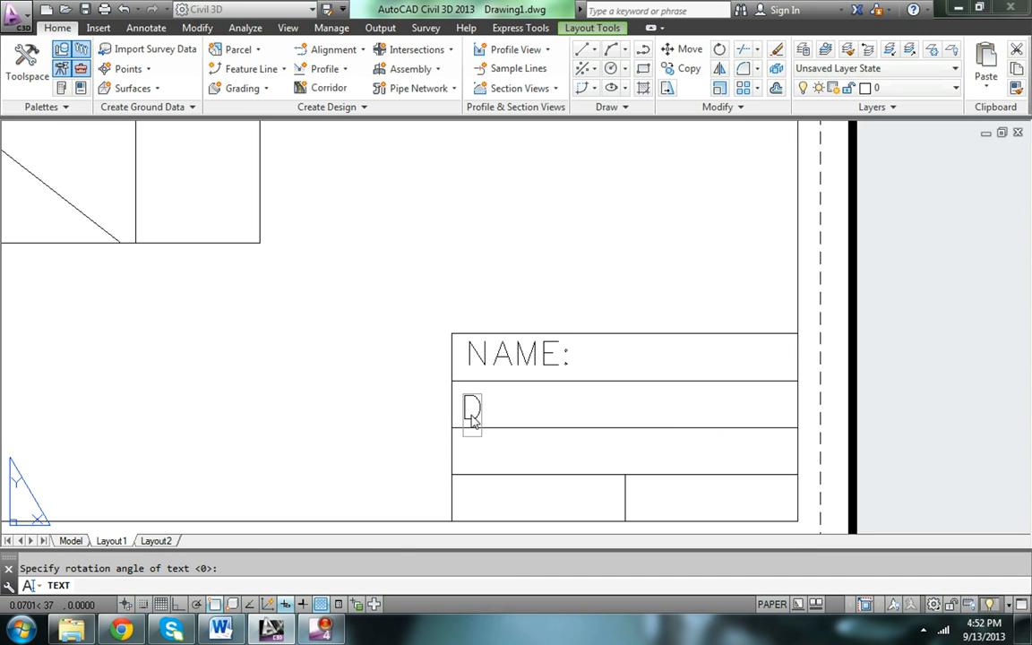
text(ATE:)
Step: Add the text "TITLE:" at the left end of the title block's third row
scroll(474, 422, up, 2)
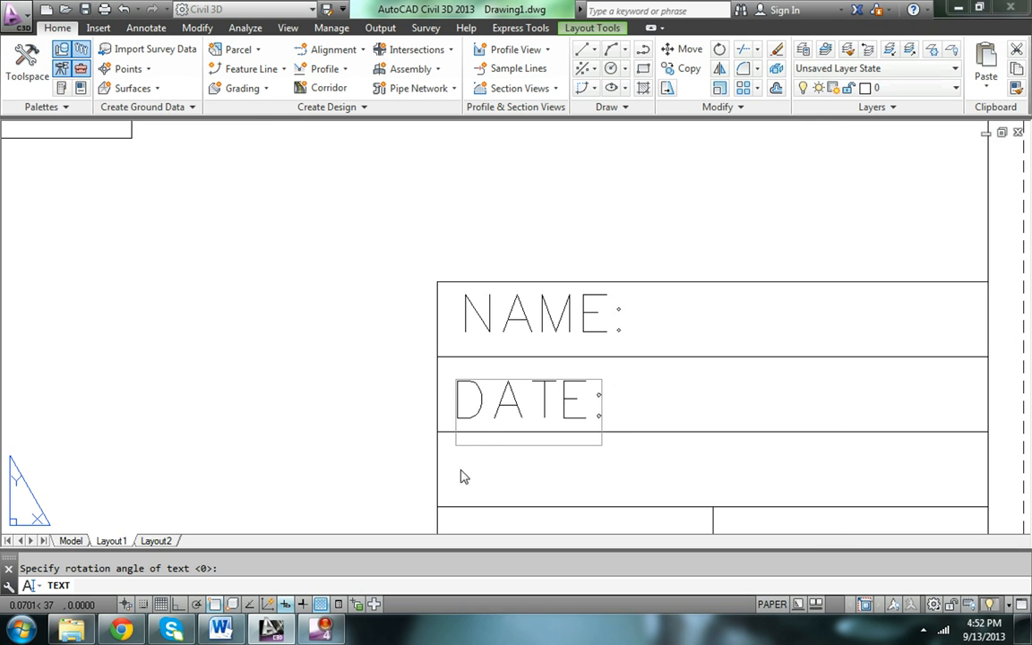
key(Return)
text(TITLE)
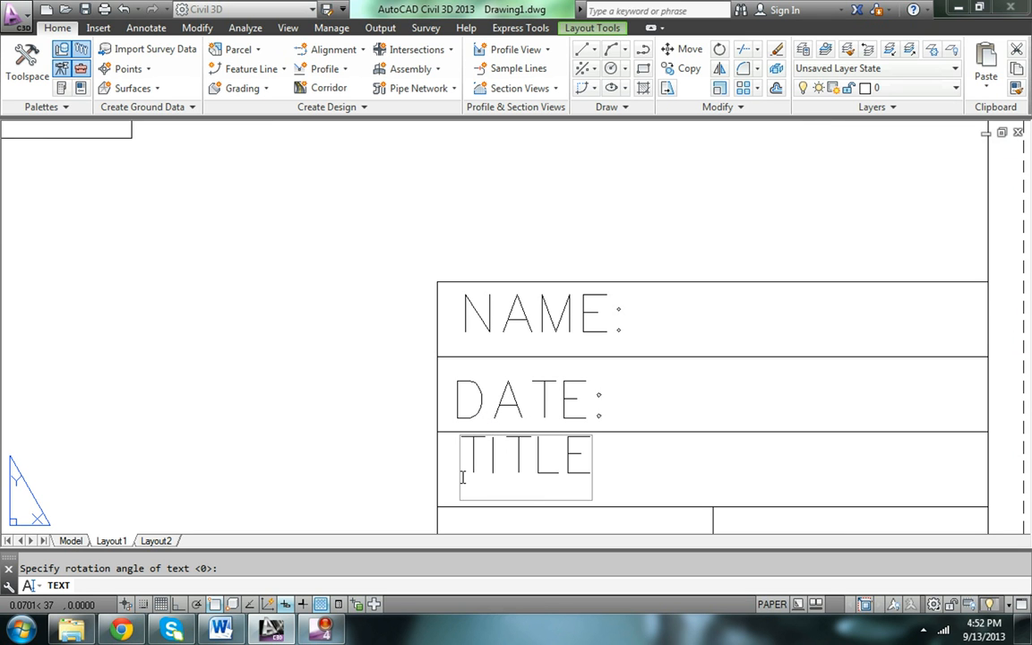
text(:)
Step: Add the text "CHECKED:" in the left cell and "SCALE:" in the right cell of the title block's bottom row
middle_drag(475, 479, 456, 287)
key(Return)
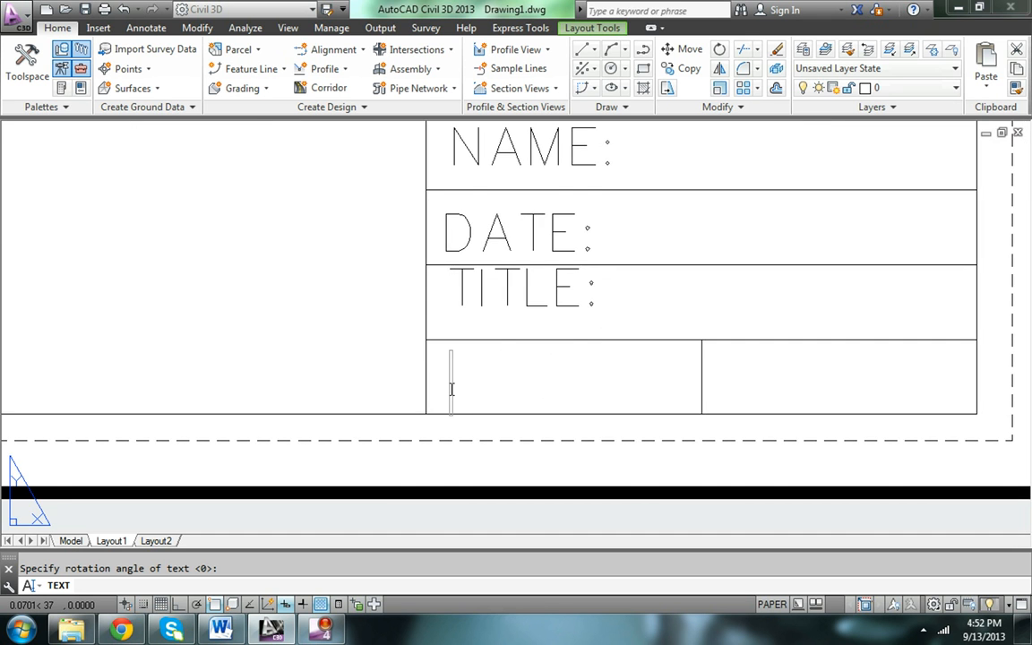
text(CHECKE)
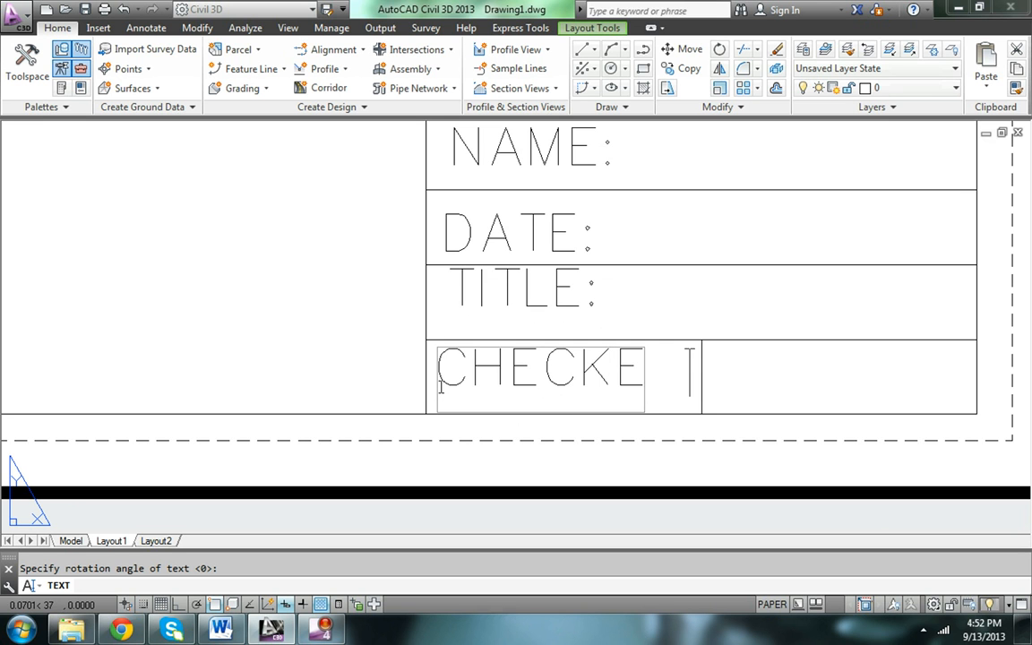
text(D:)
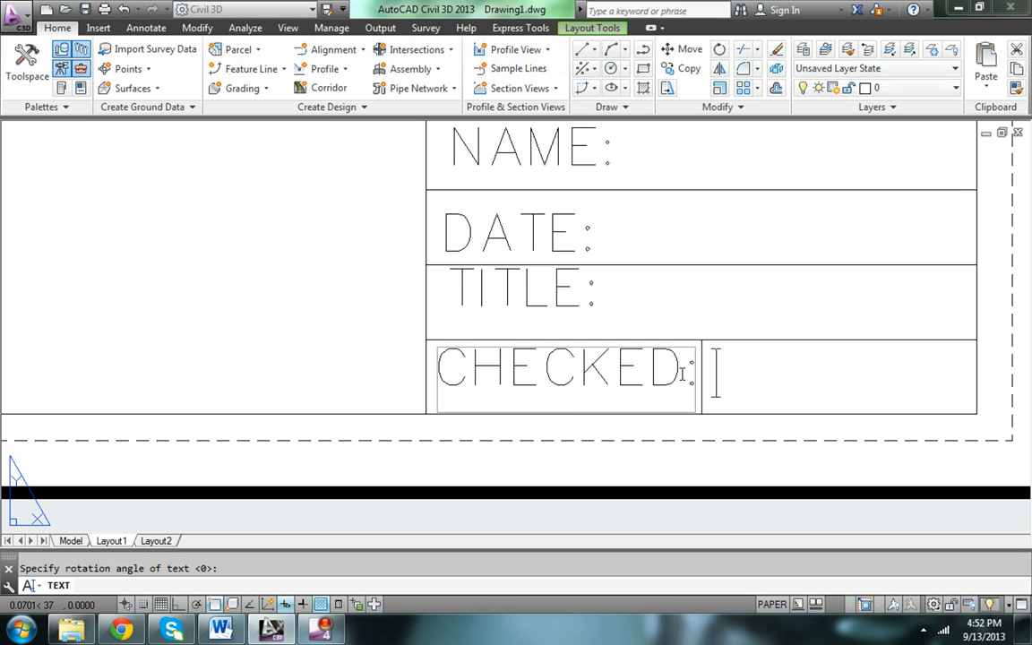
click(714, 380)
text(SCALE:)
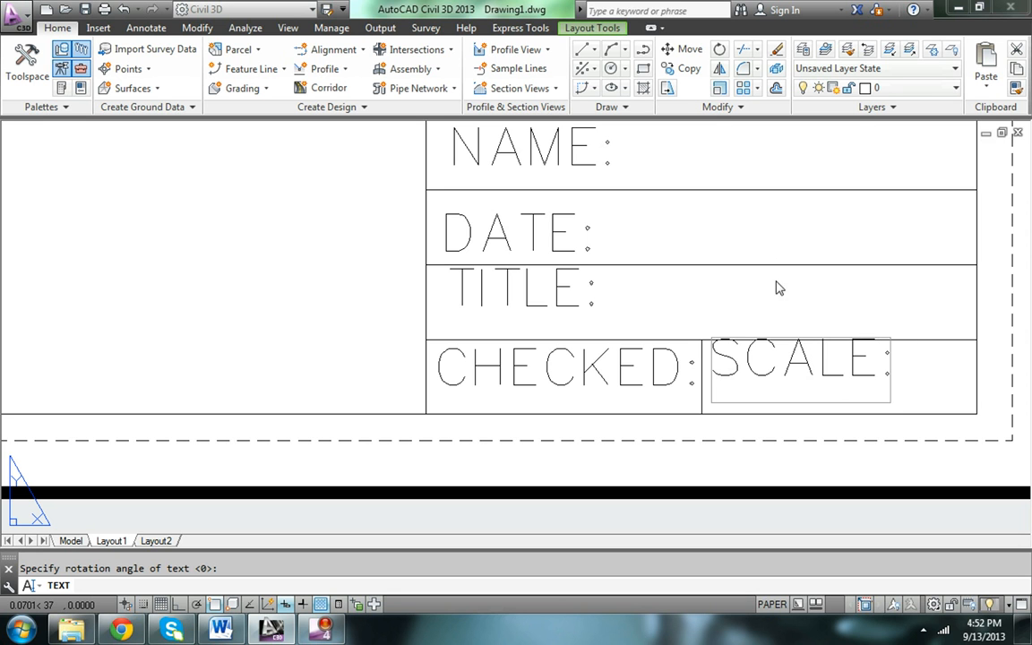
click(778, 286)
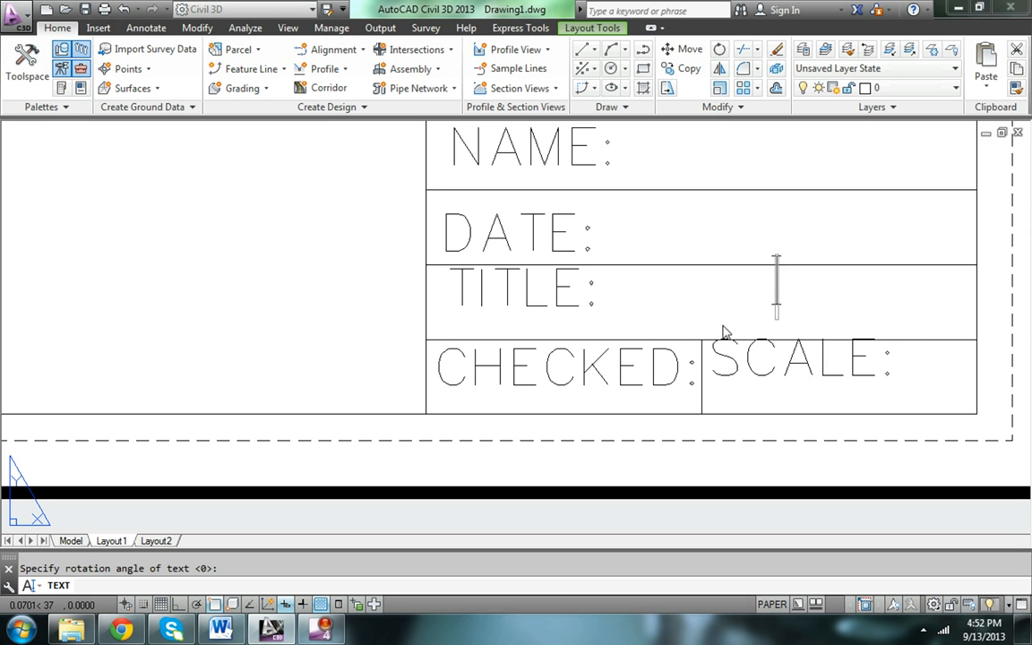
key(Return)
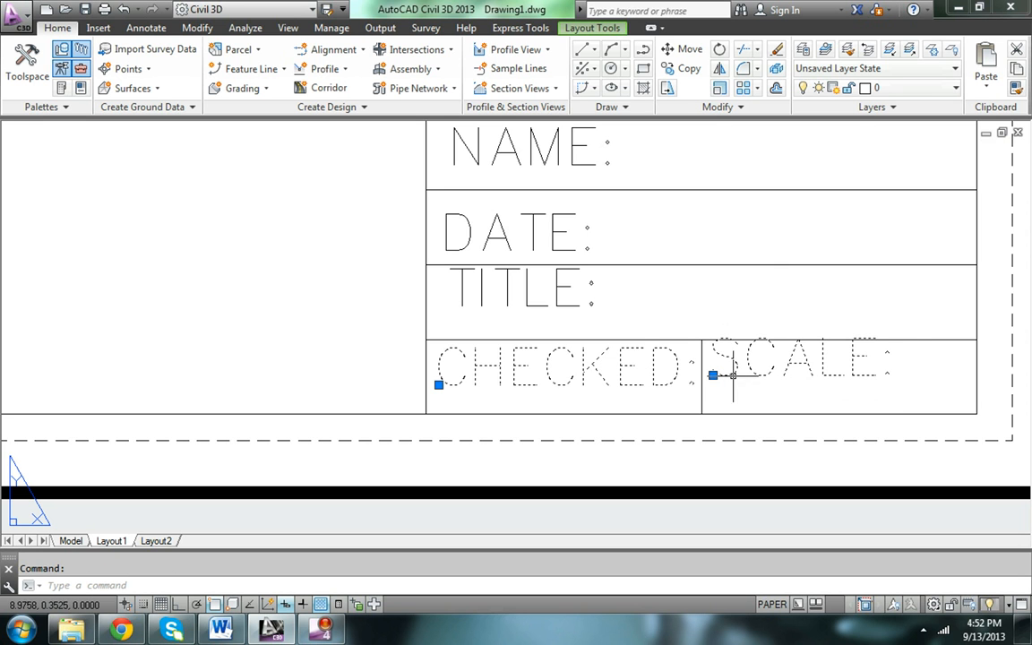
Step: Set the height of the "CHECKED:" and "SCALE:" texts to 0.1 in their properties and deselect them
right_click(582, 380)
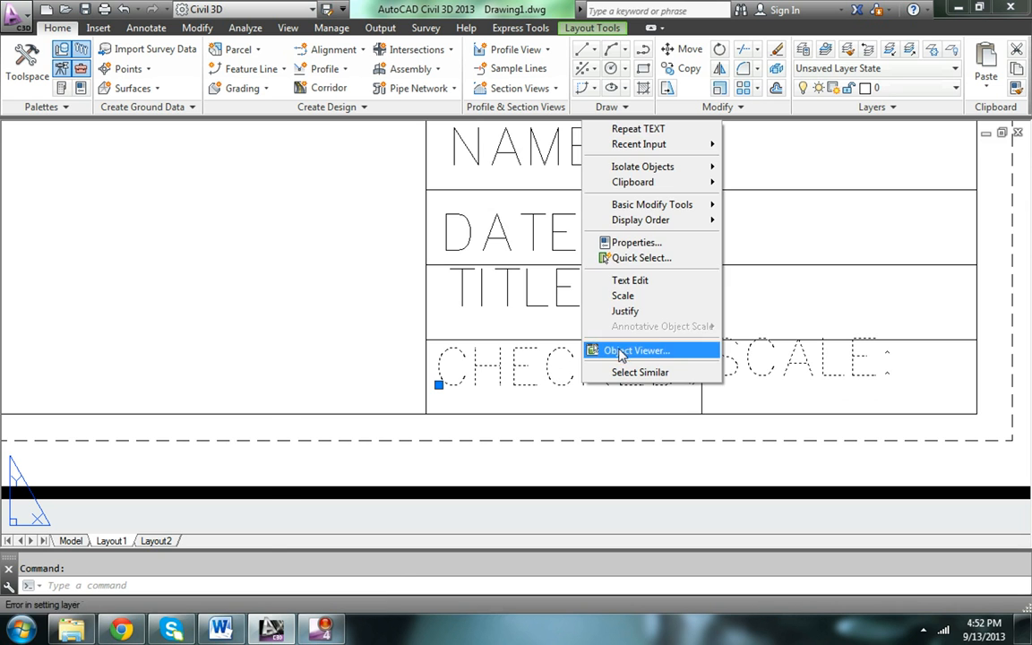
click(627, 239)
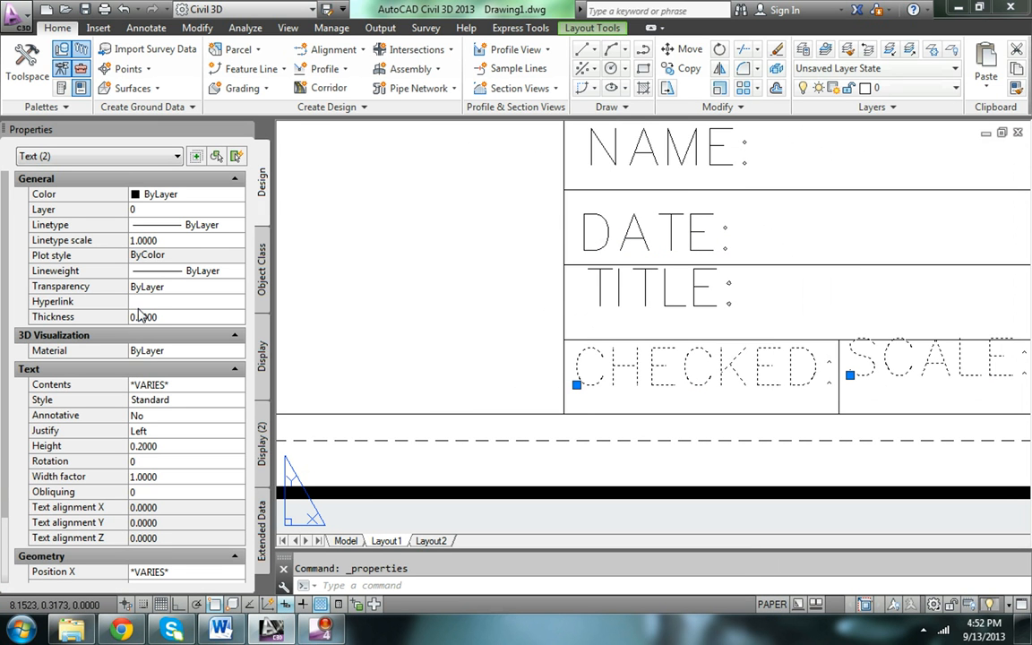
click(143, 446)
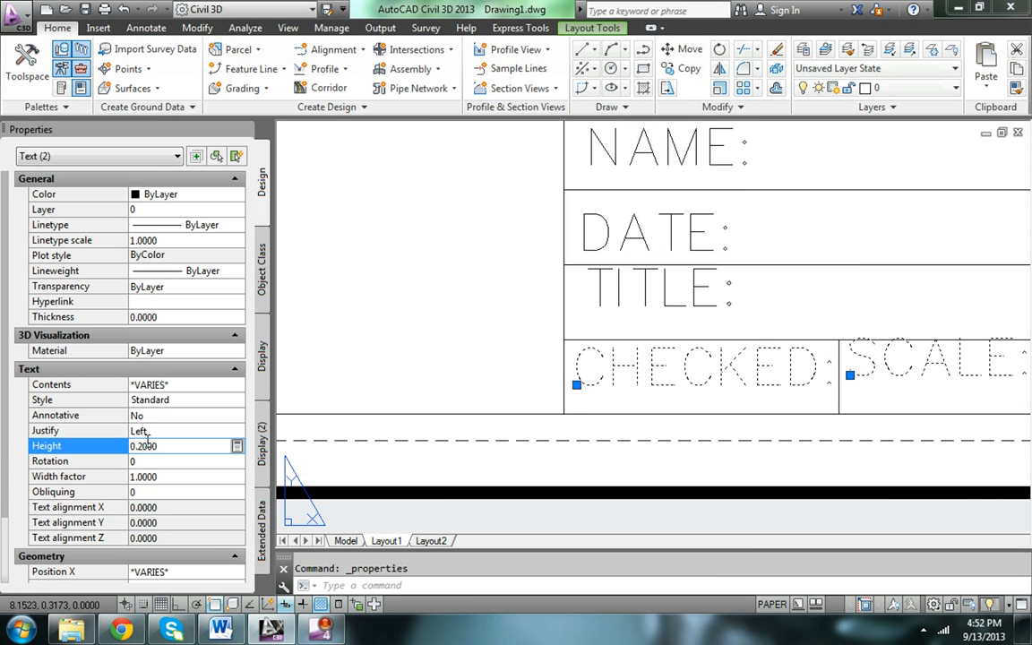
text(0.1)
key(Tab)
key(Escape)
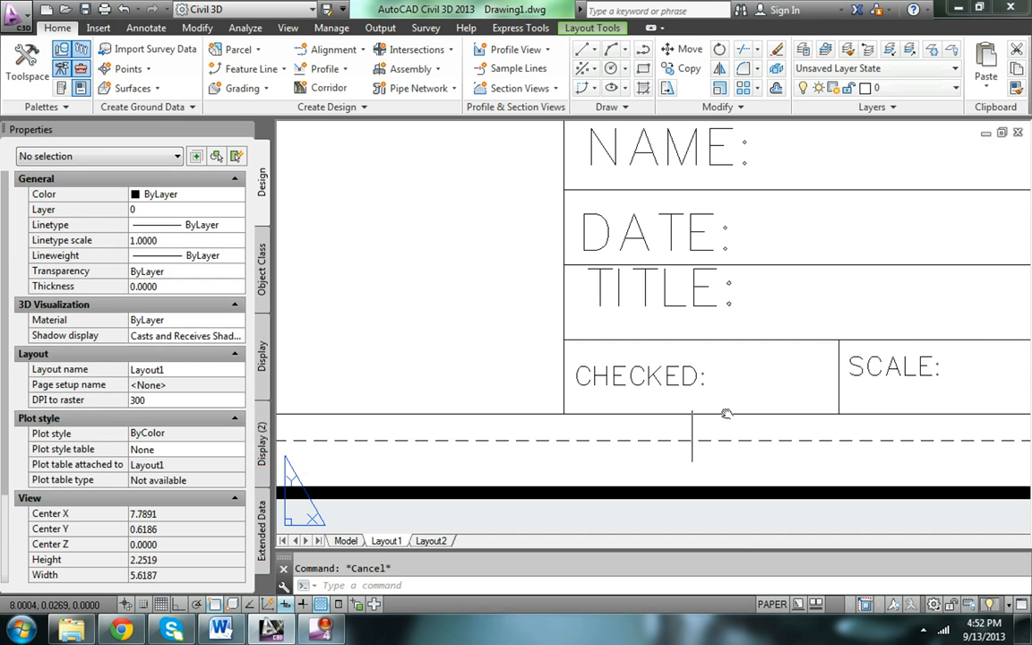
Step: Move the "TITLE:" text slightly down so it sits clear of the line above it in the third row
middle_drag(475, 358, 587, 357)
click(477, 311)
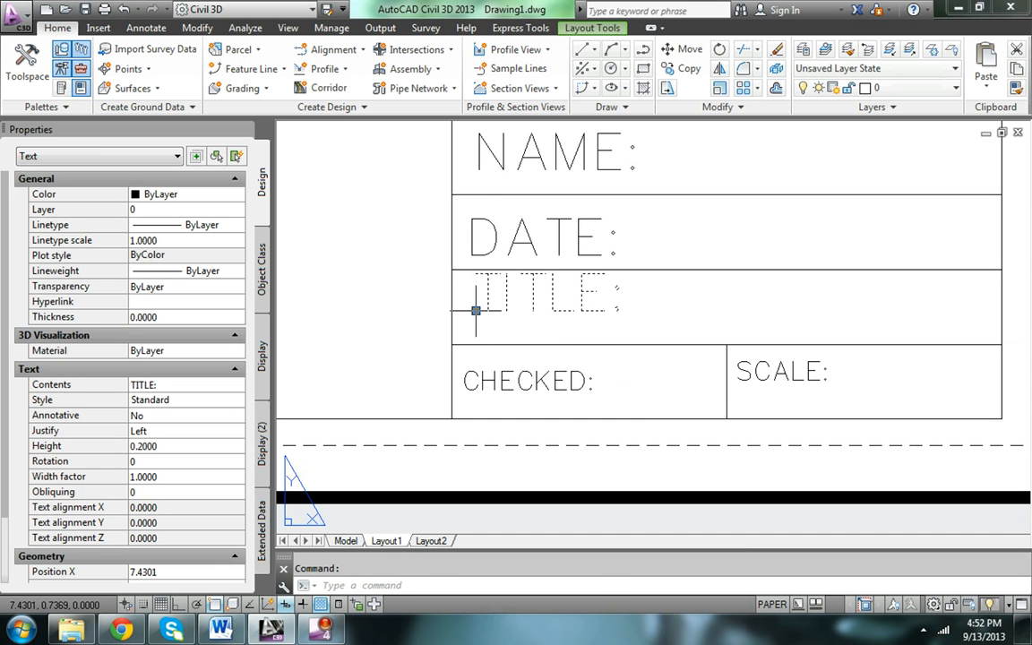
click(475, 311)
click(473, 325)
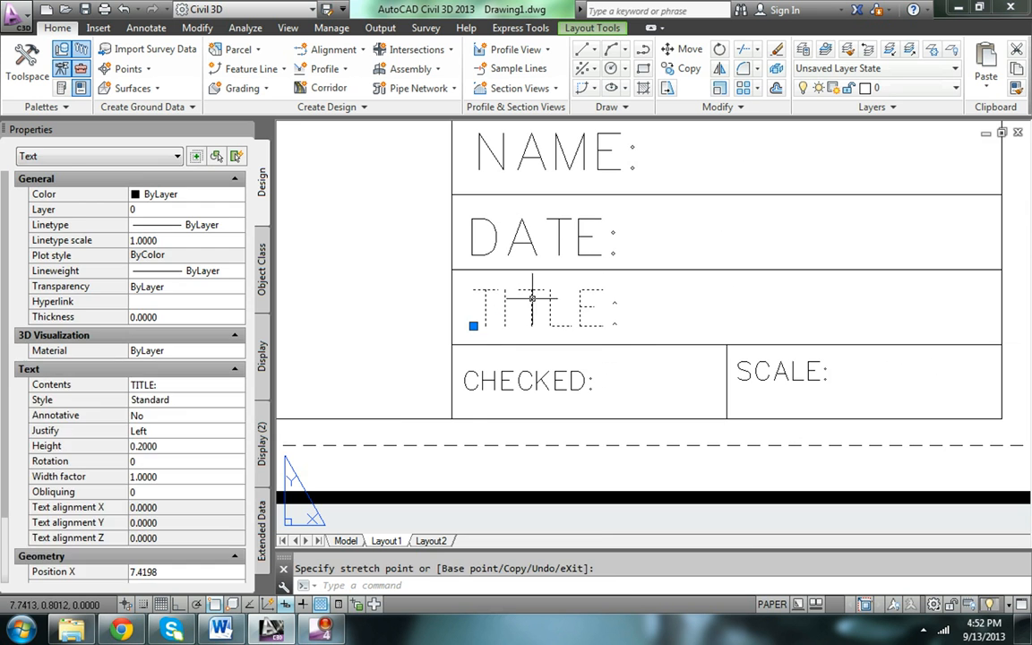
key(Escape)
Step: Move the "DATE:" text slightly up and right so it lines up under "NAME:" in the second row
scroll(529, 313, down, 4)
scroll(534, 291, up, 2)
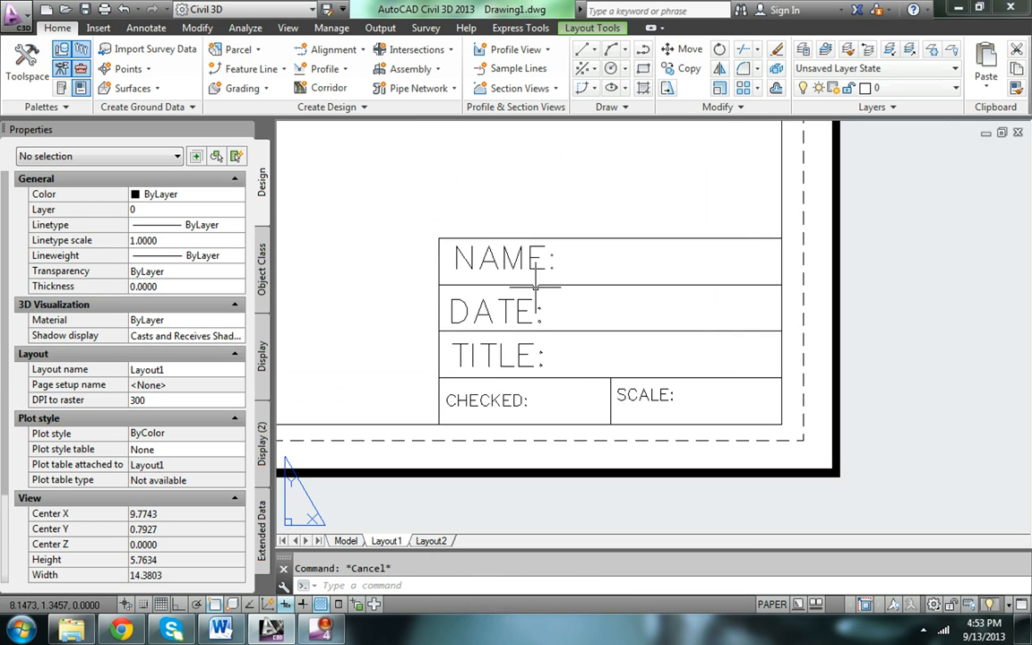
scroll(535, 286, up, 4)
click(493, 278)
click(434, 333)
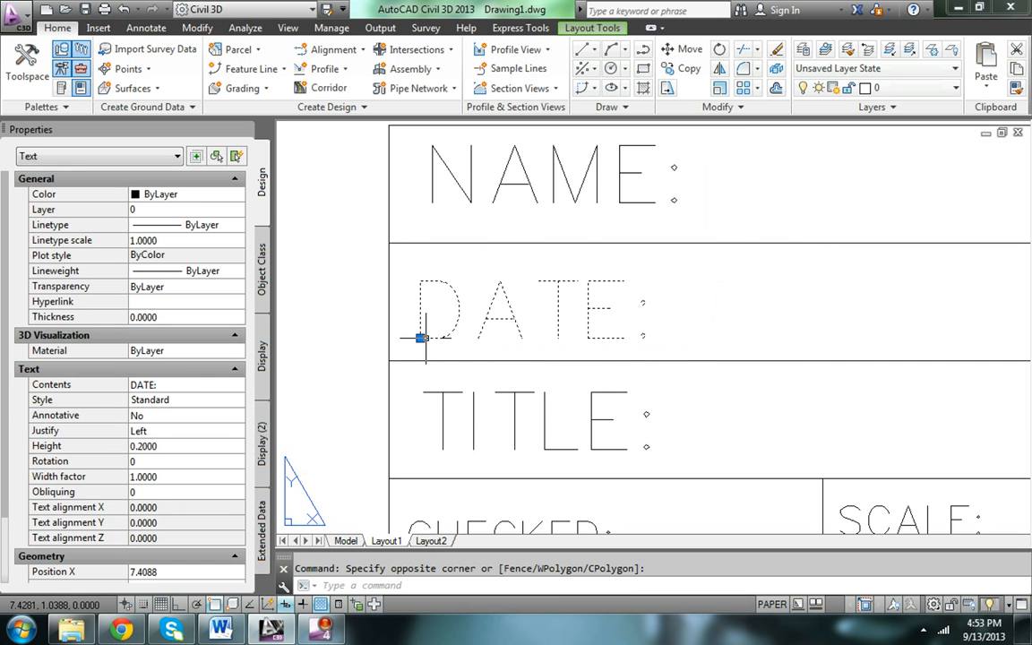
click(420, 338)
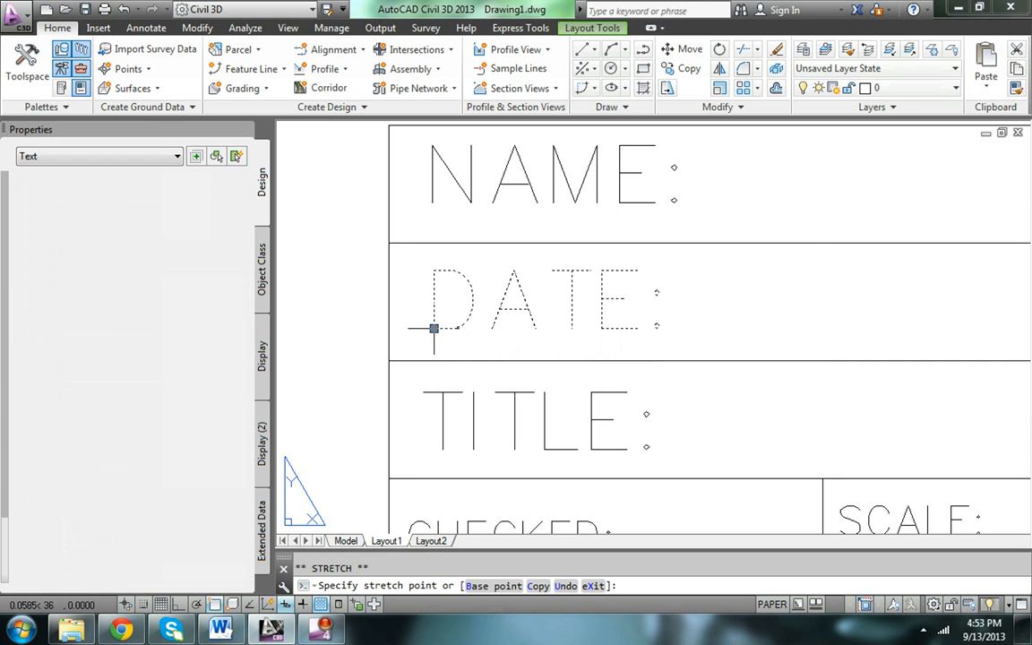
key(Escape)
Step: Move the "SCALE:" text down to the lower left corner of its cell in the bottom row
middle_drag(460, 218, 364, 98)
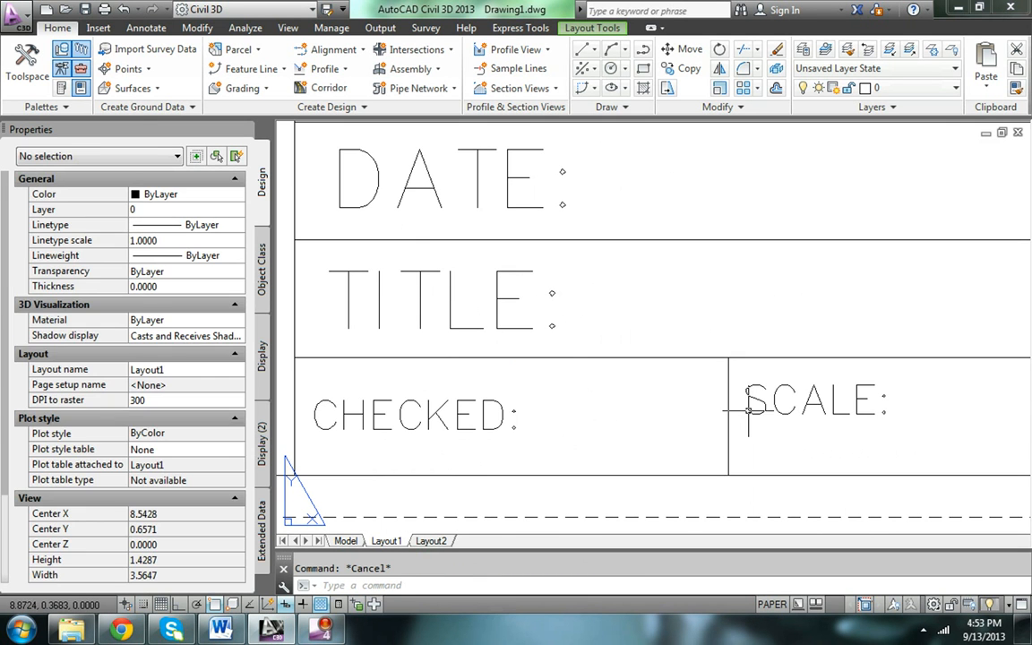
click(746, 413)
click(746, 413)
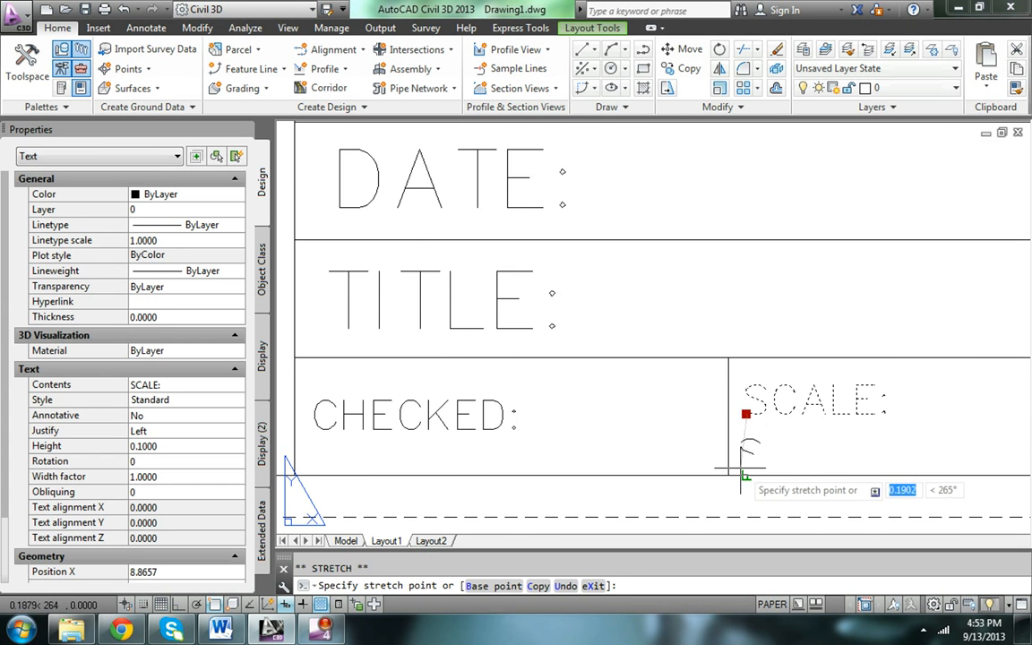
key(Escape)
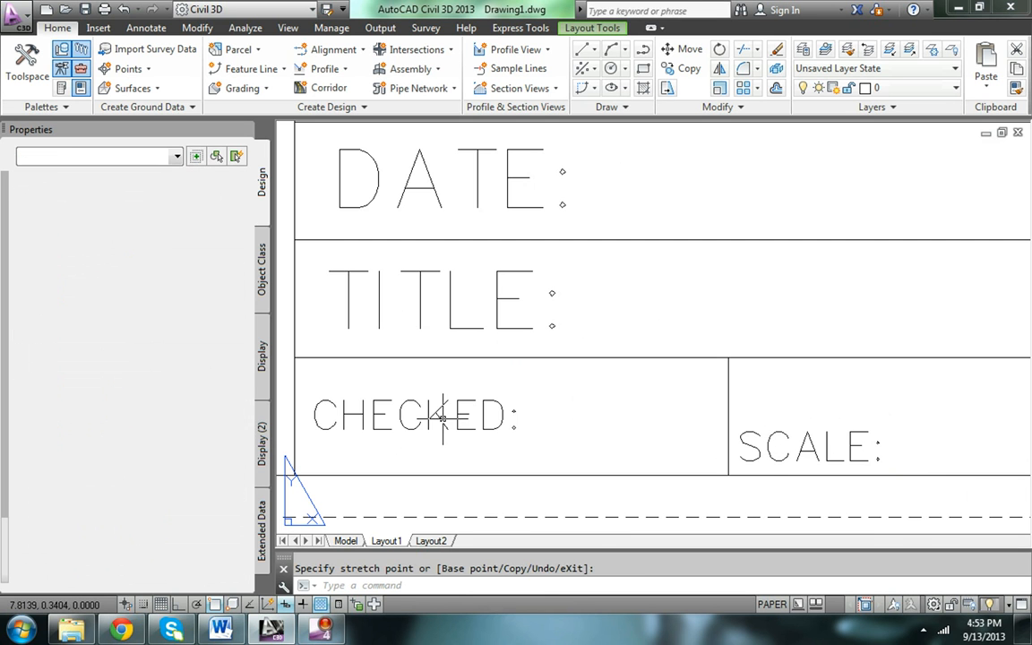
Step: Move the "CHECKED:" text down to the lower left corner of its cell and deselect it
scroll(438, 416, up, 2)
click(415, 418)
middle_drag(507, 392, 779, 334)
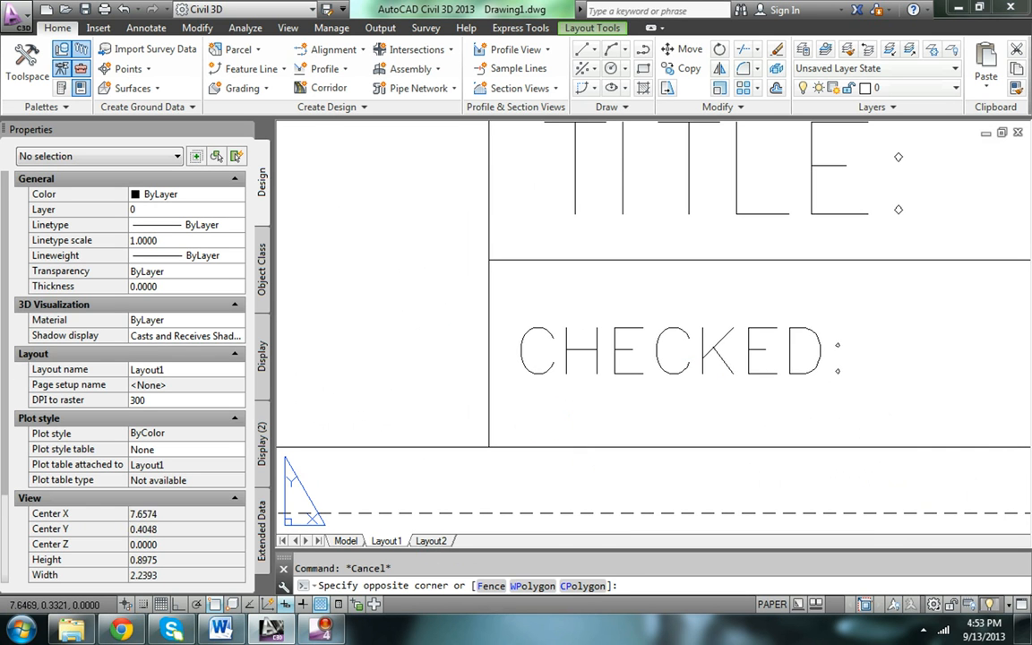
click(647, 360)
click(521, 372)
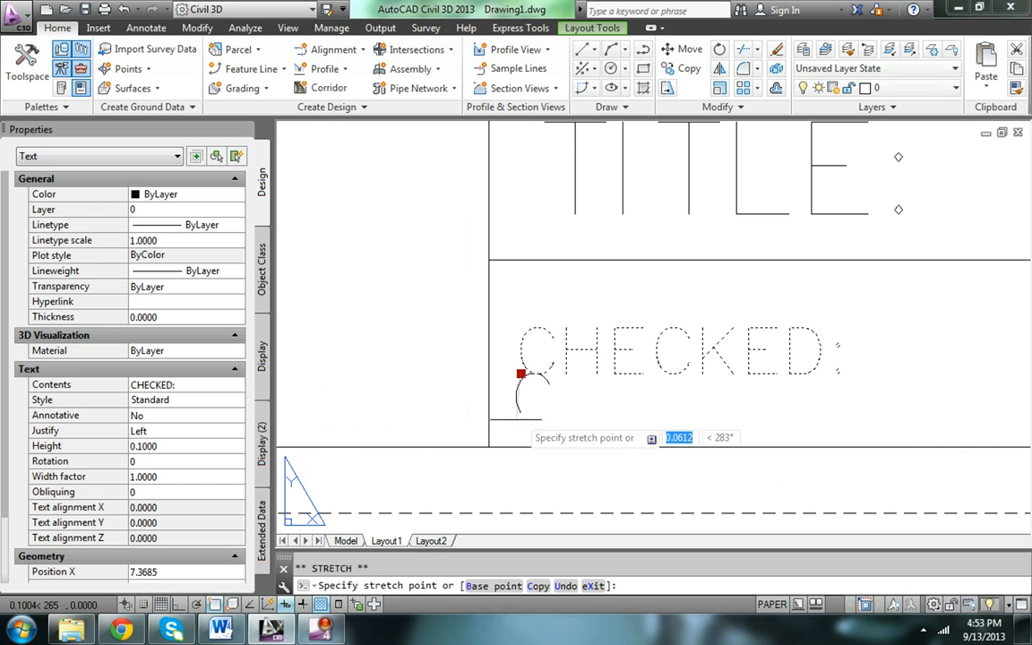
scroll(495, 427, down, 2)
click(511, 428)
scroll(548, 418, down, 2)
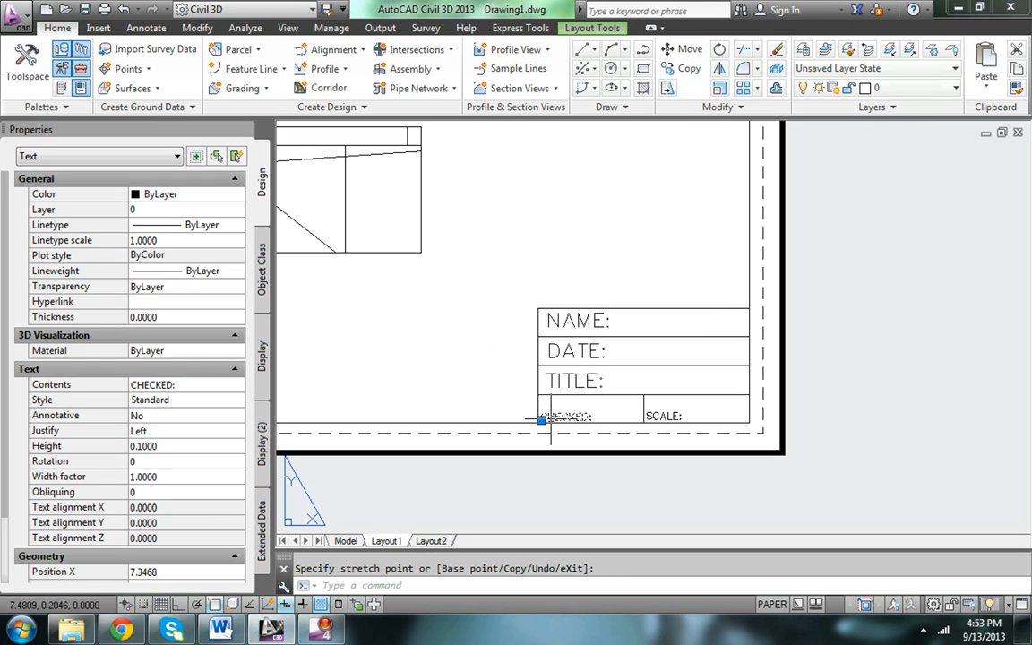
key(Escape)
Step: Delete the viewport from the middle of the Layout1 sheet and undo the deletion
scroll(606, 352, down, 4)
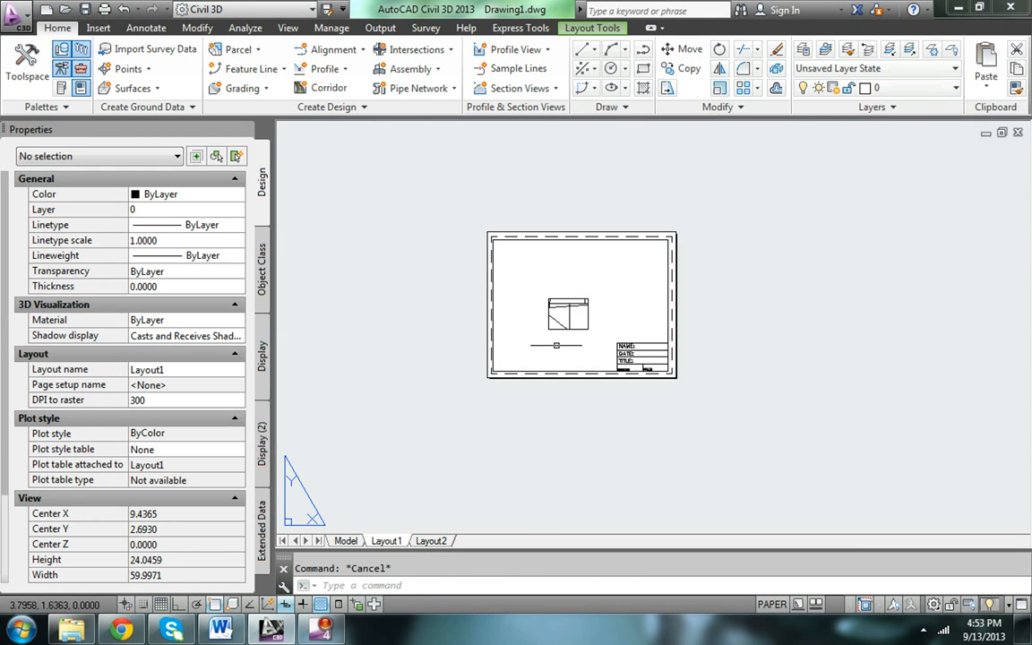
scroll(574, 347, up, 4)
click(631, 295)
click(484, 190)
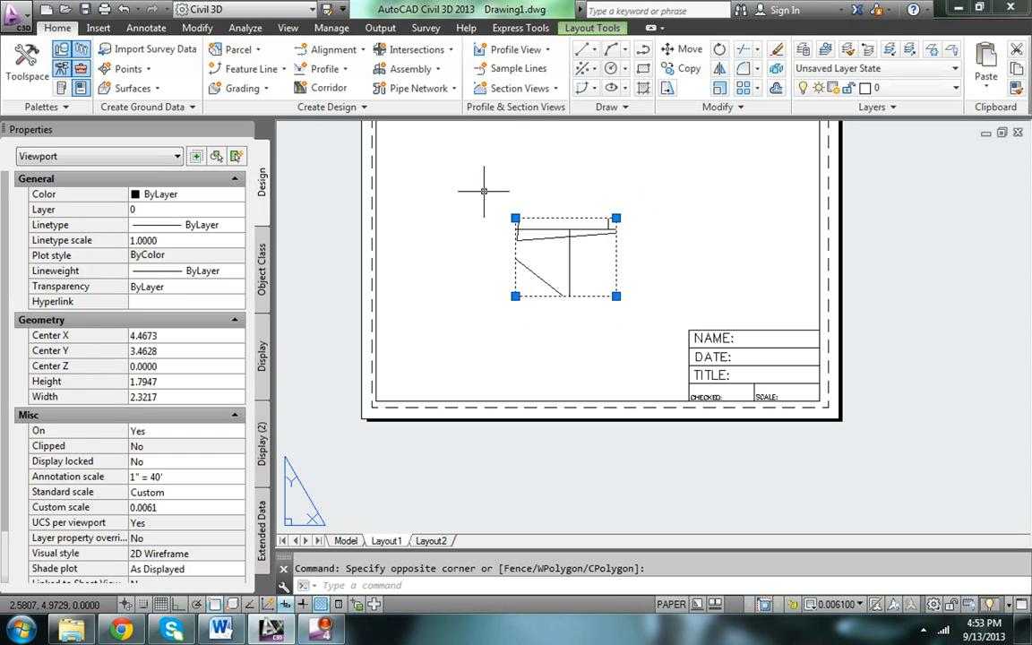
key(Delete)
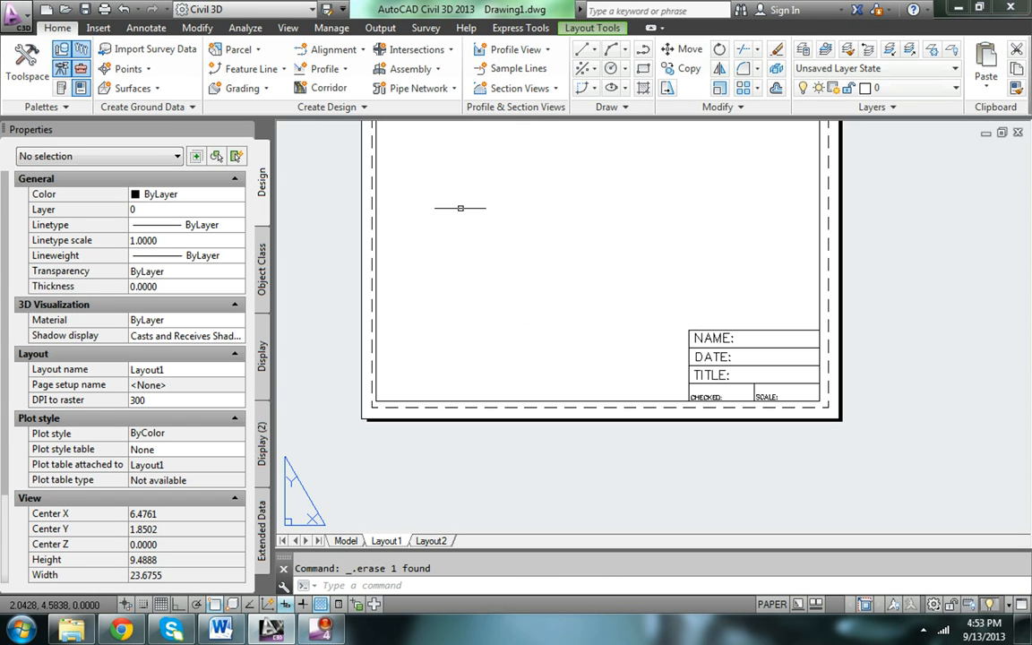
key(ctrl+z)
Step: Close the properties and activate model space inside the viewport, zooming out to show more of the drawing in it
click(244, 132)
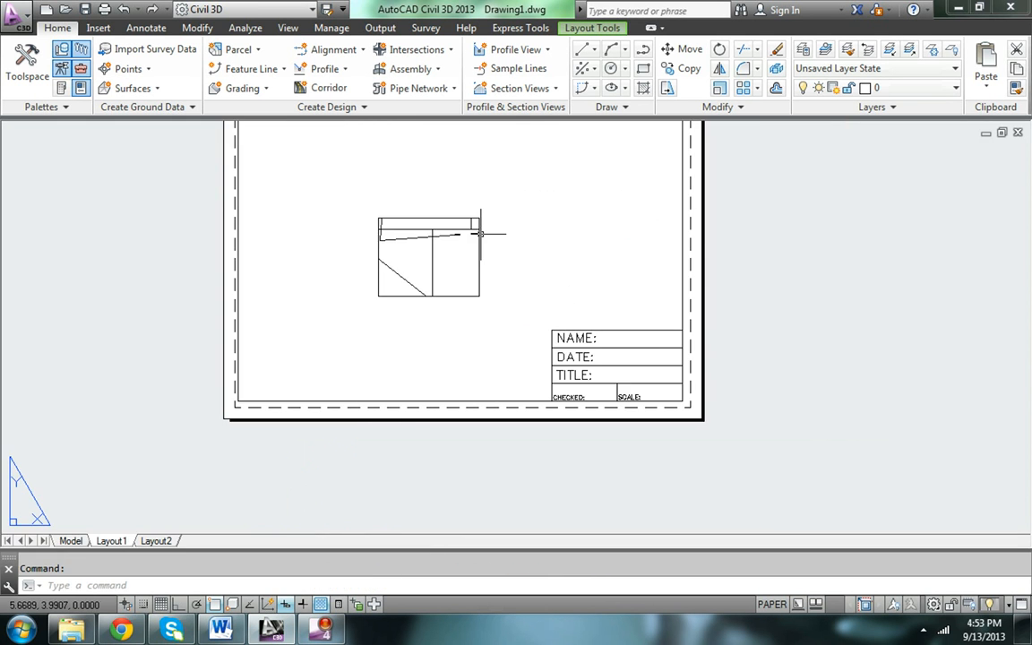
double_click(453, 260)
scroll(461, 238, down, 2)
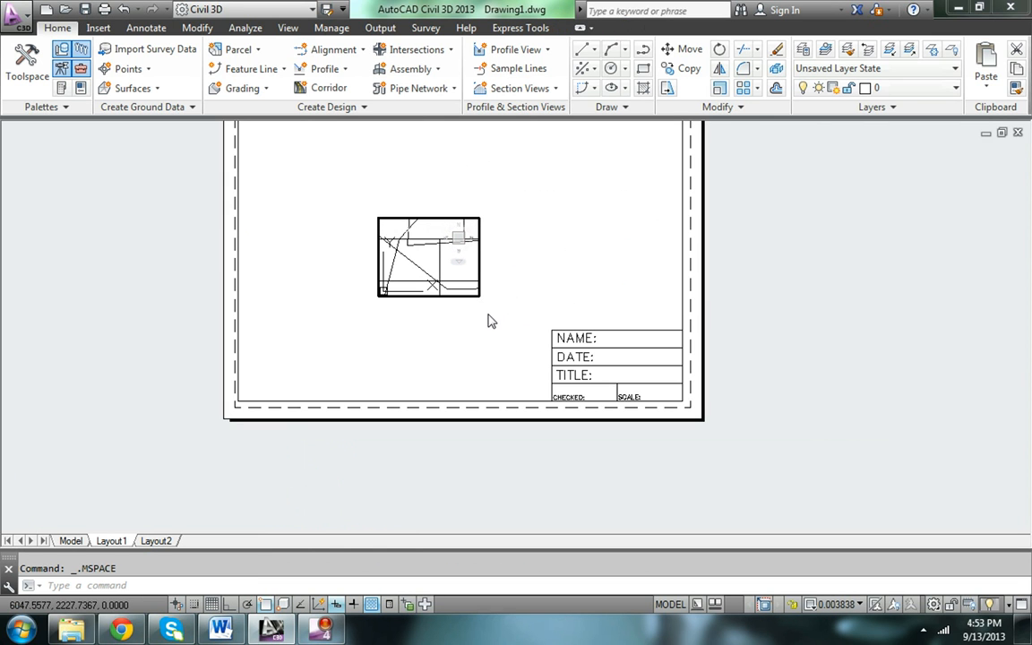
key(Escape)
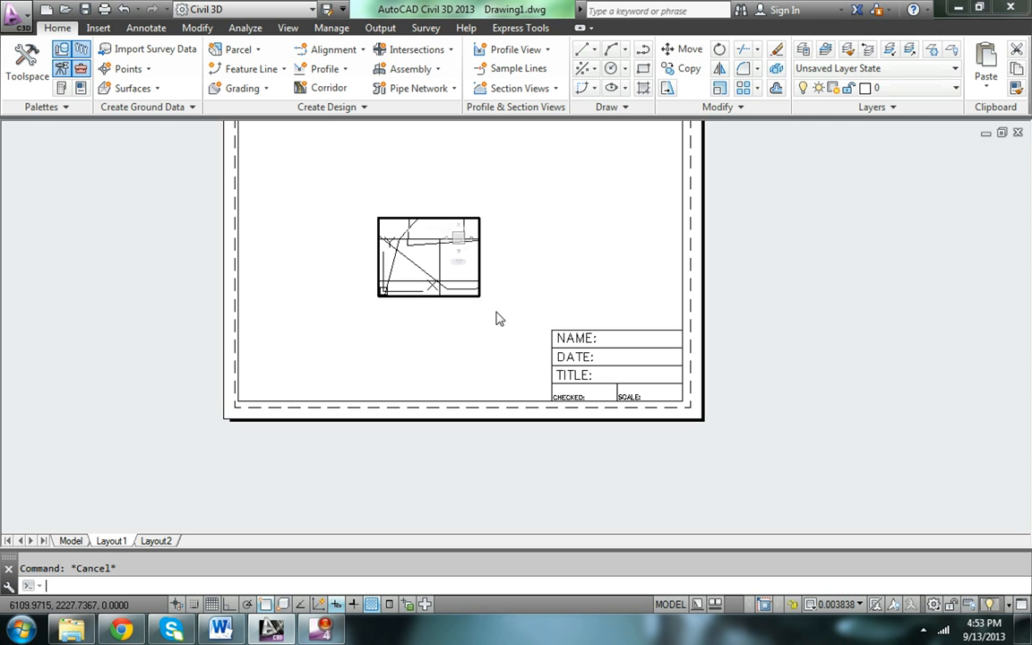
Step: Return to paper space and delete the rectangular viewport from the middle of the Layout1 sheet
double_click(505, 304)
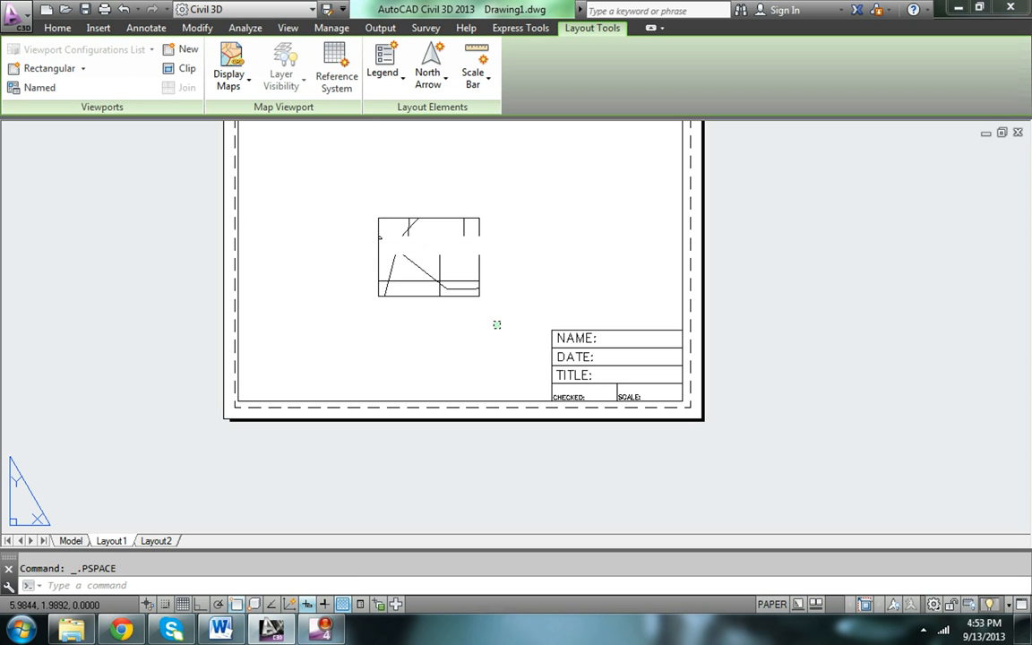
click(491, 324)
click(323, 188)
key(Delete)
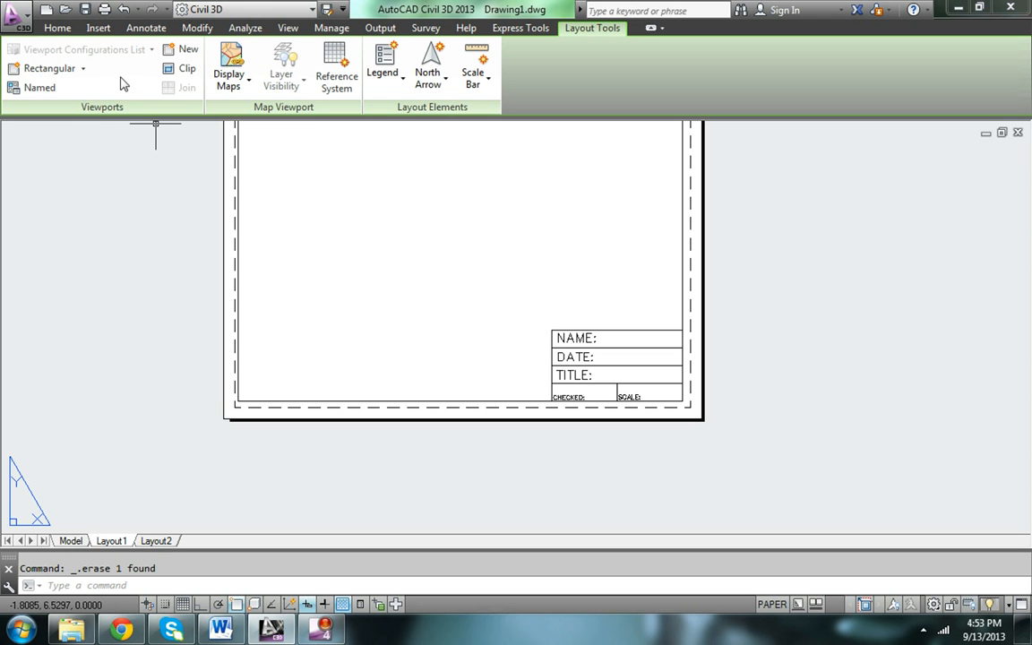
Step: Create a closed polygonal viewport along the sheet border, using the title block's lower left and upper left corners as vertices
click(82, 69)
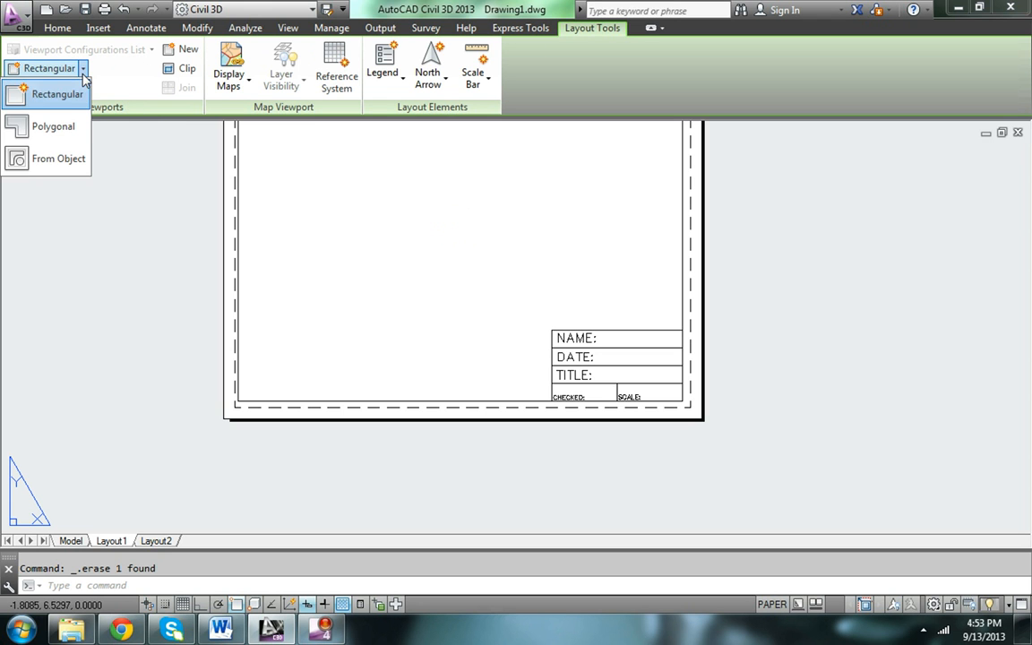
click(63, 135)
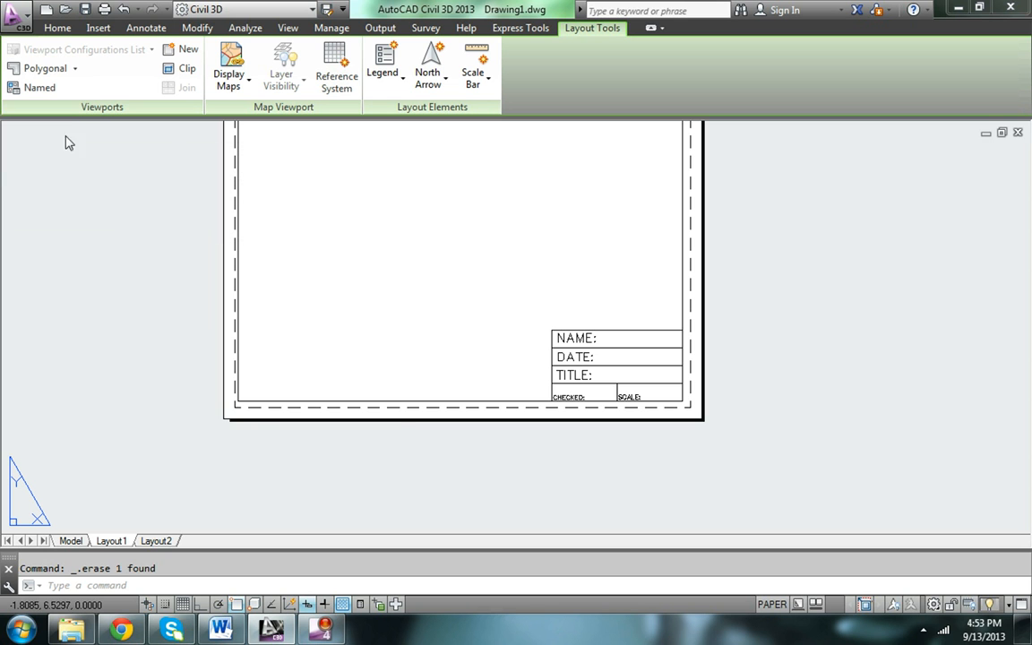
click(238, 400)
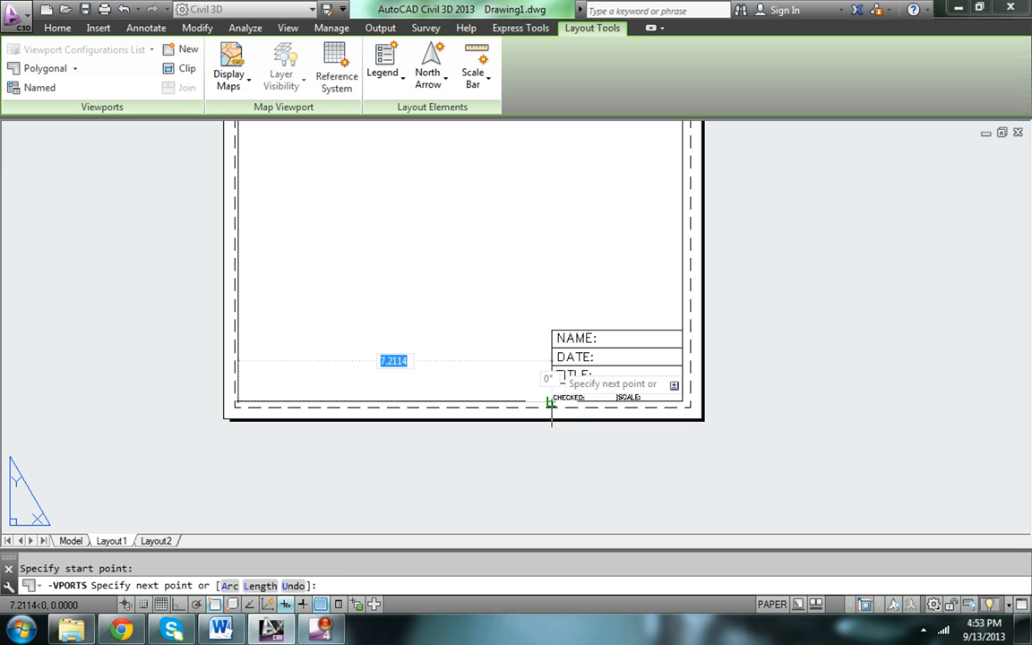
click(551, 403)
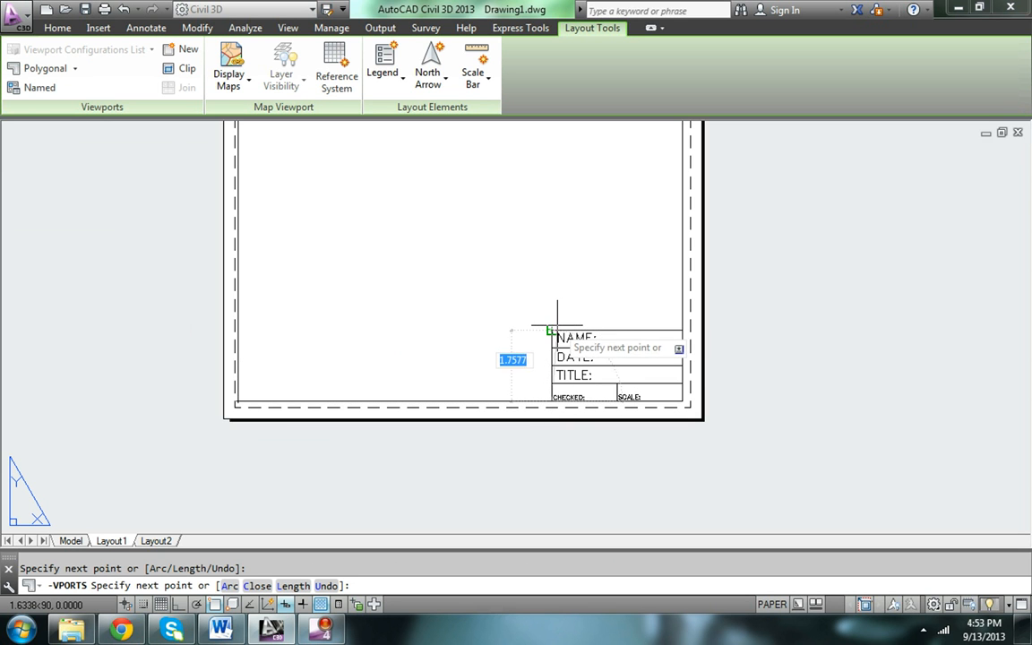
click(556, 332)
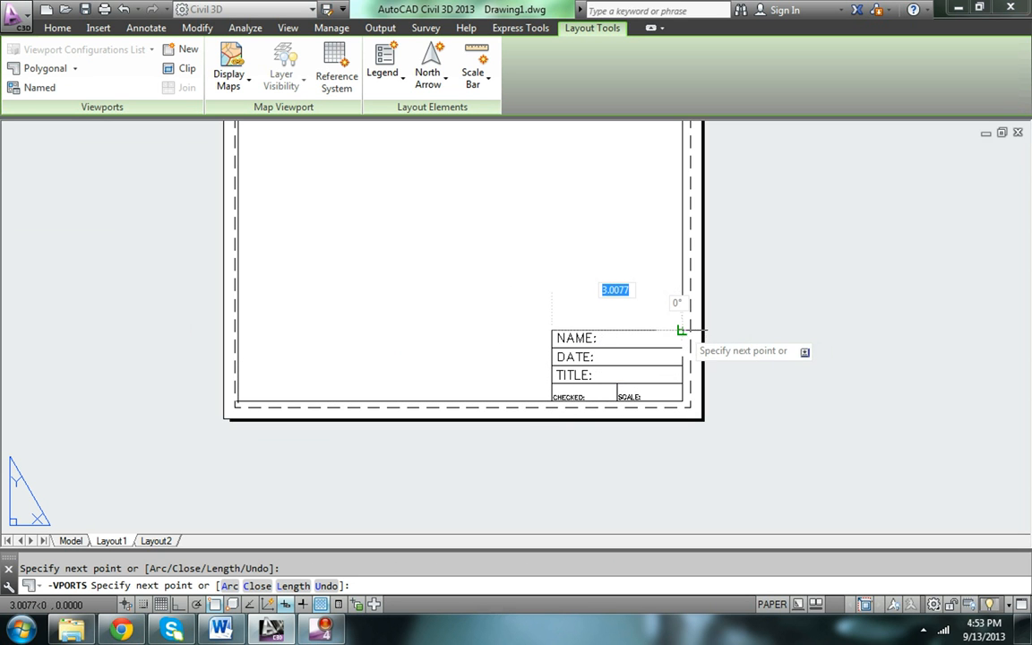
middle_drag(656, 247, 679, 428)
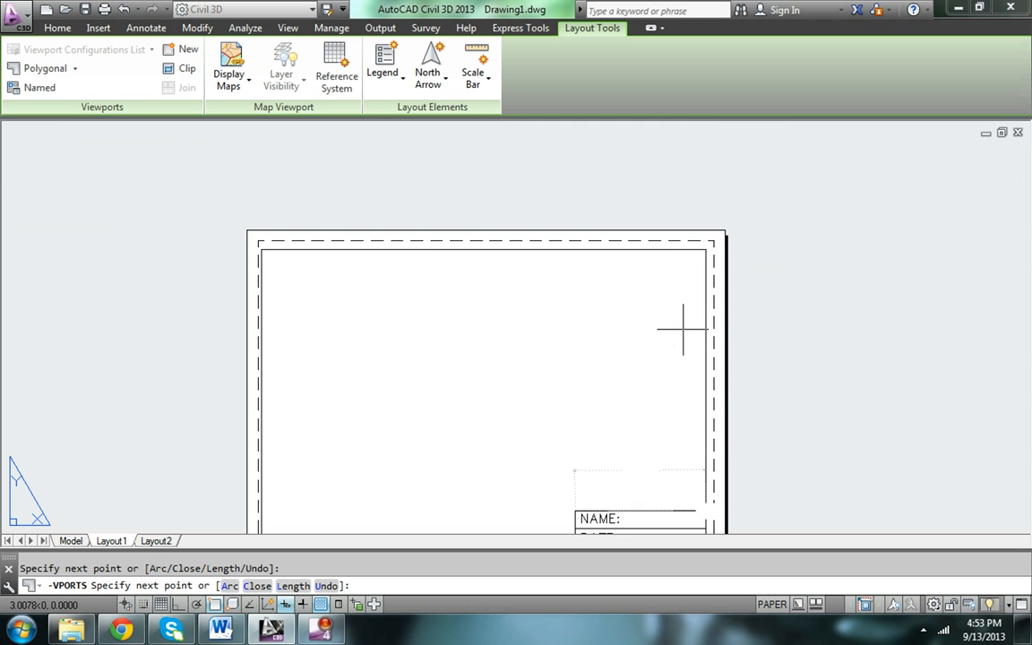
click(706, 249)
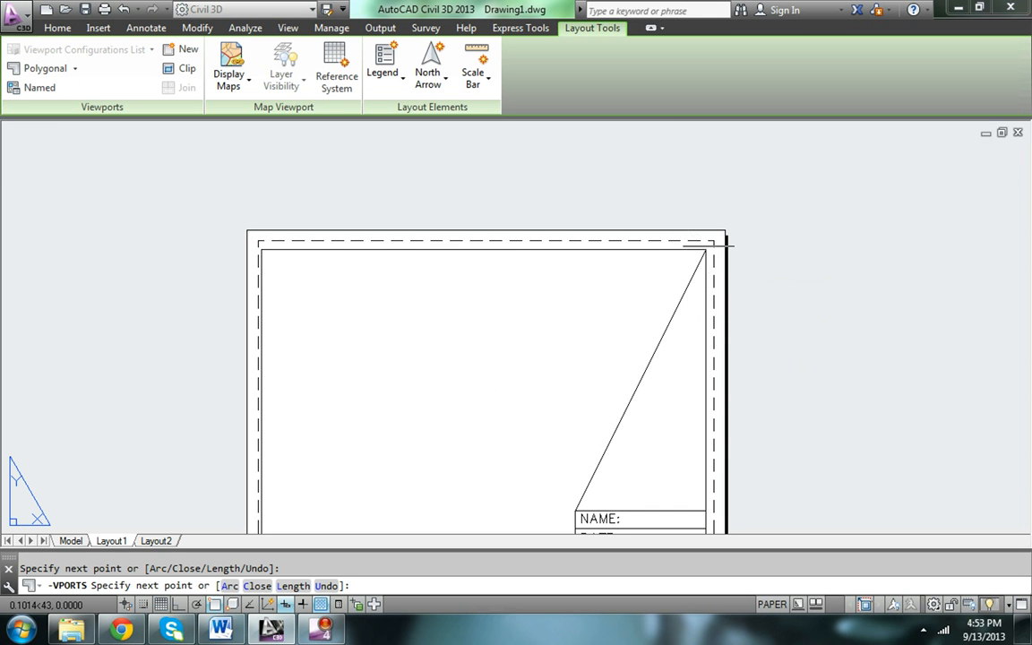
click(259, 248)
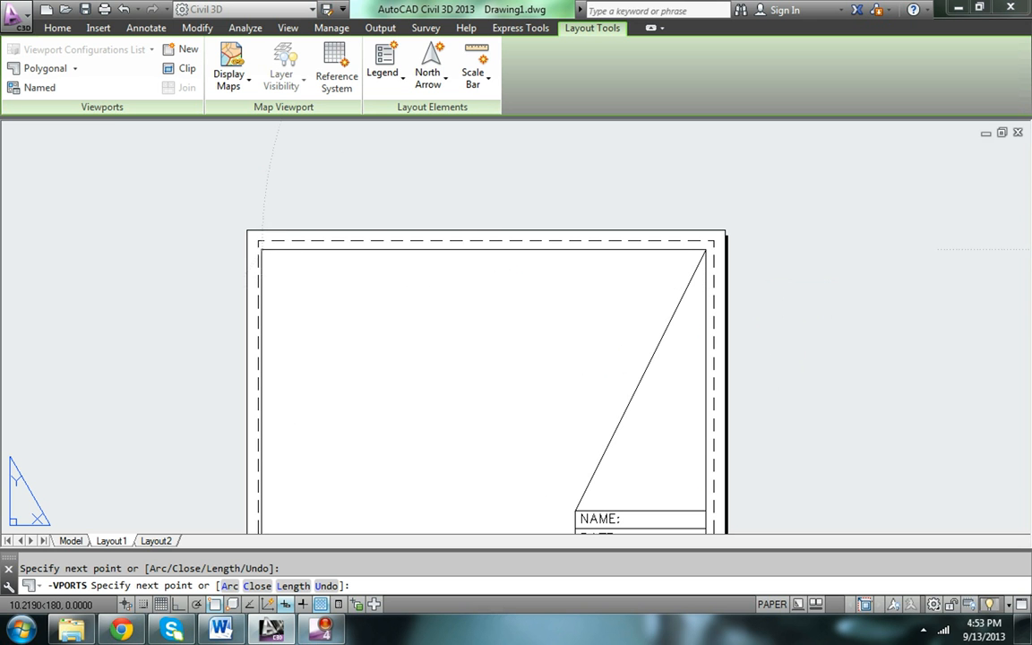
right_click(358, 288)
click(401, 302)
scroll(398, 302, down, 2)
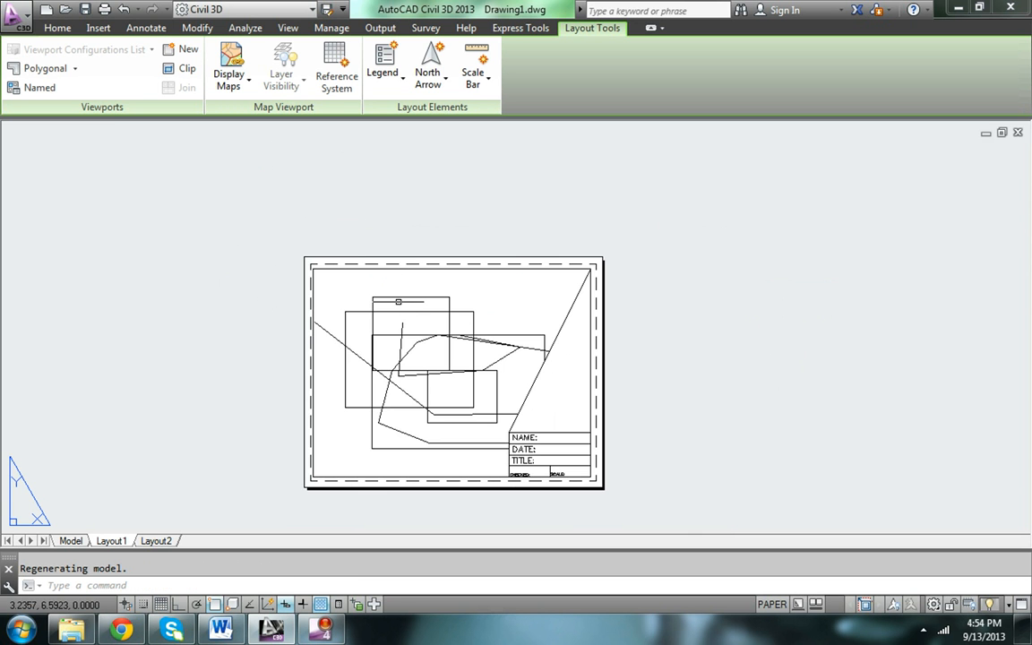
Step: Activate model space inside the polygonal viewport and shift and zoom its view so the whole drawing fits inside
double_click(456, 407)
middle_drag(456, 407, 416, 377)
scroll(418, 377, down, 4)
scroll(417, 378, up, 4)
scroll(418, 377, down, 3)
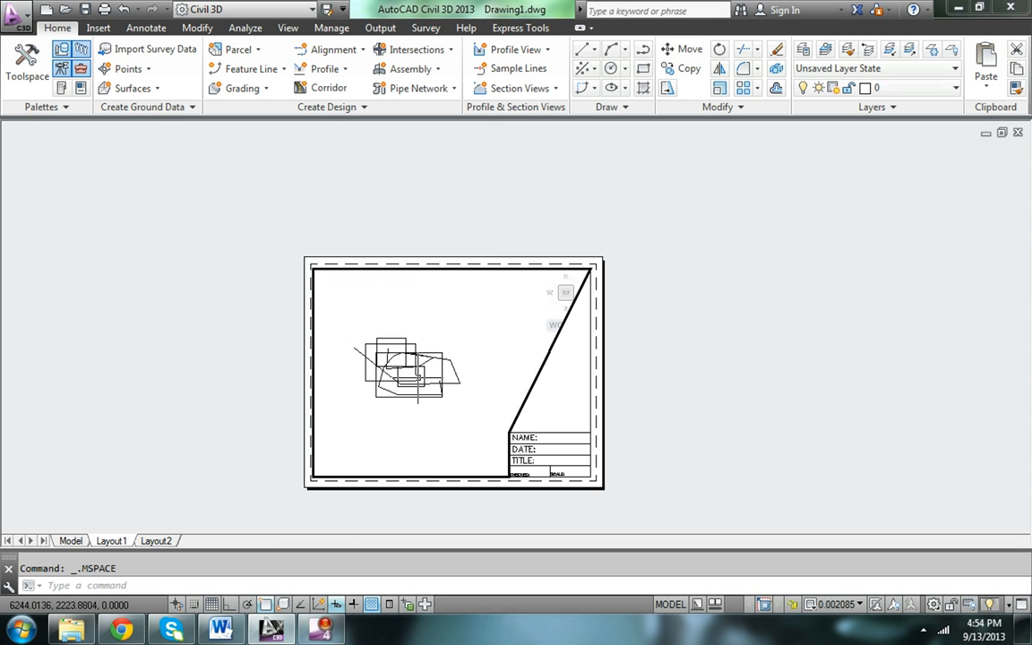
scroll(421, 372, up, 2)
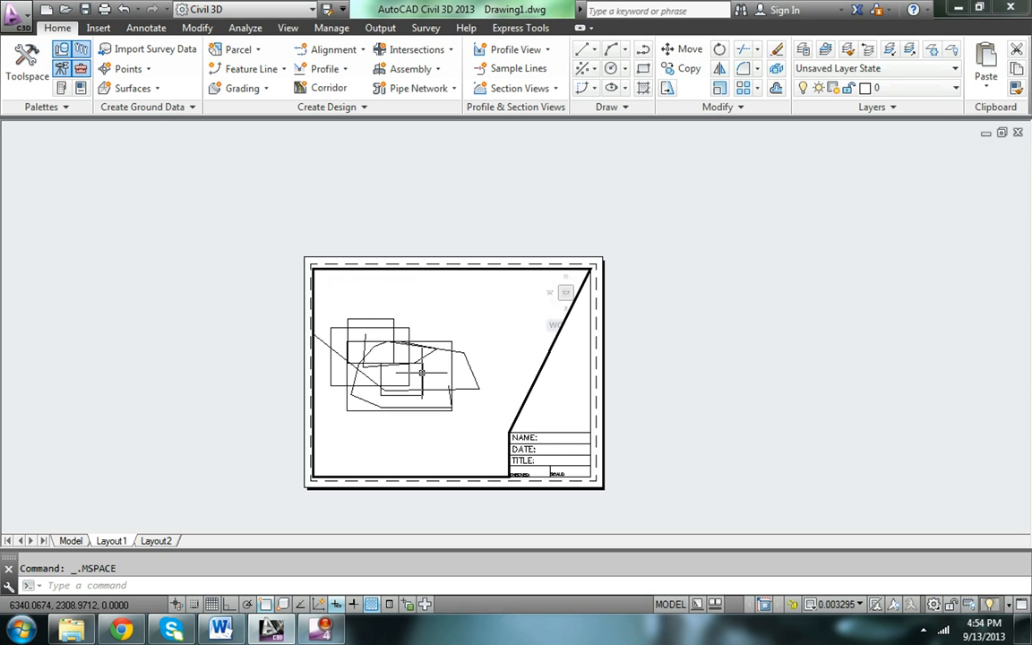
Step: Return to paper space and delete the polygonal viewport from the sheet
double_click(568, 391)
middle_drag(597, 359, 569, 271)
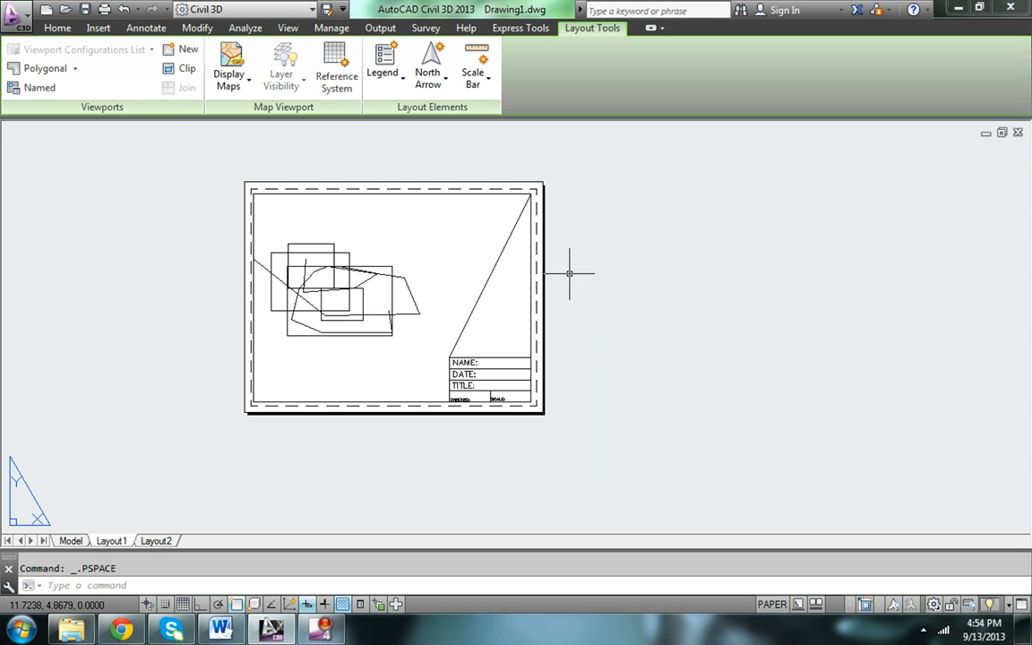
click(468, 318)
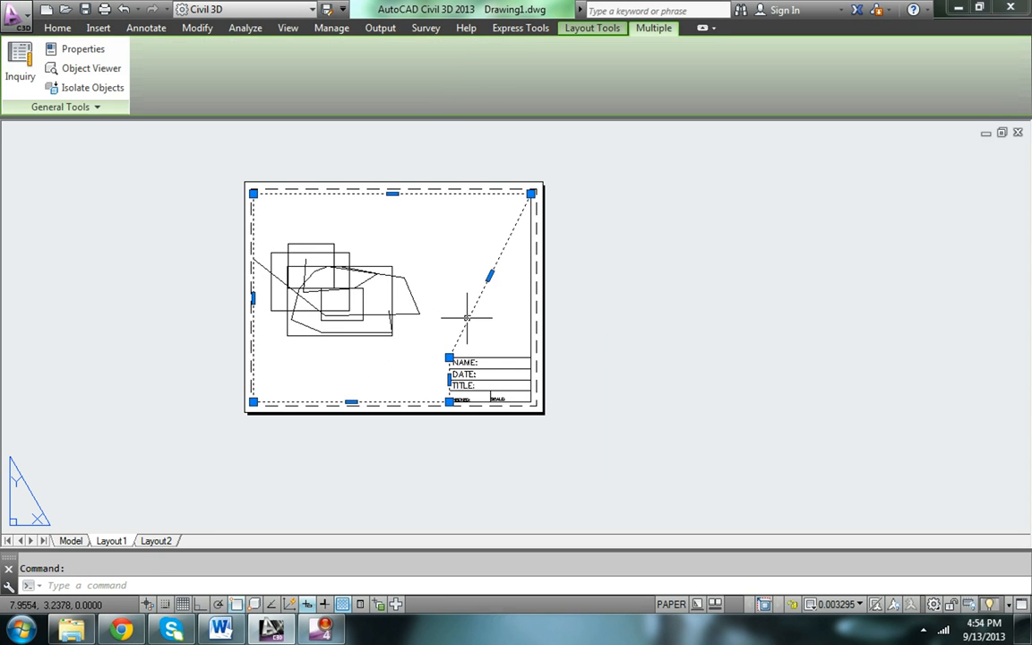
key(Delete)
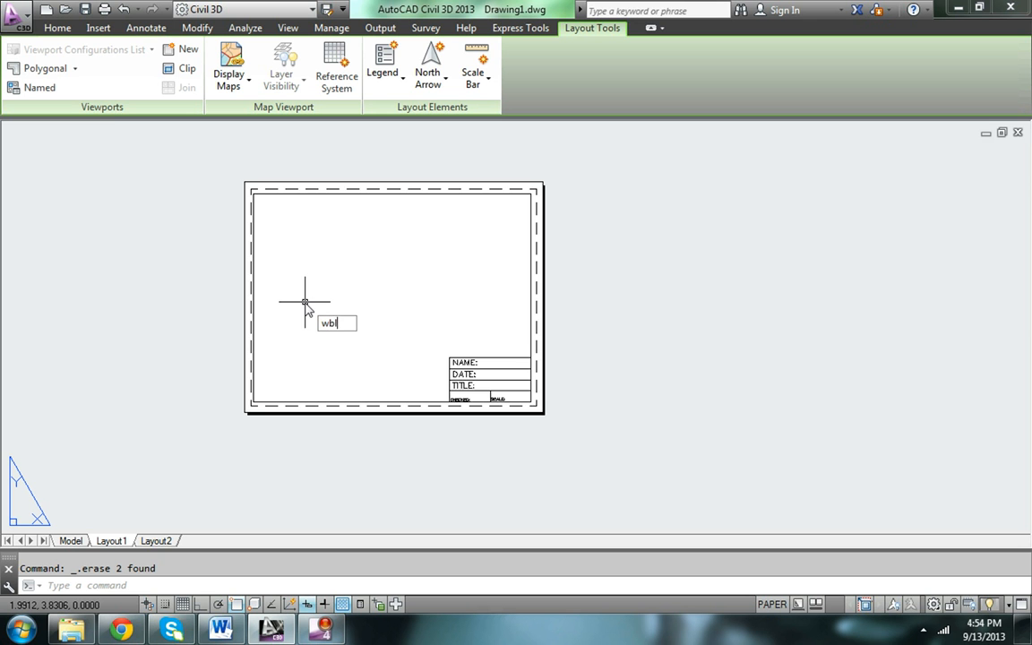
Step: Start WBLOCK with the border and whole title block as objects and the border's lower left corner as base point
text(WBLOCK)
key(Return)
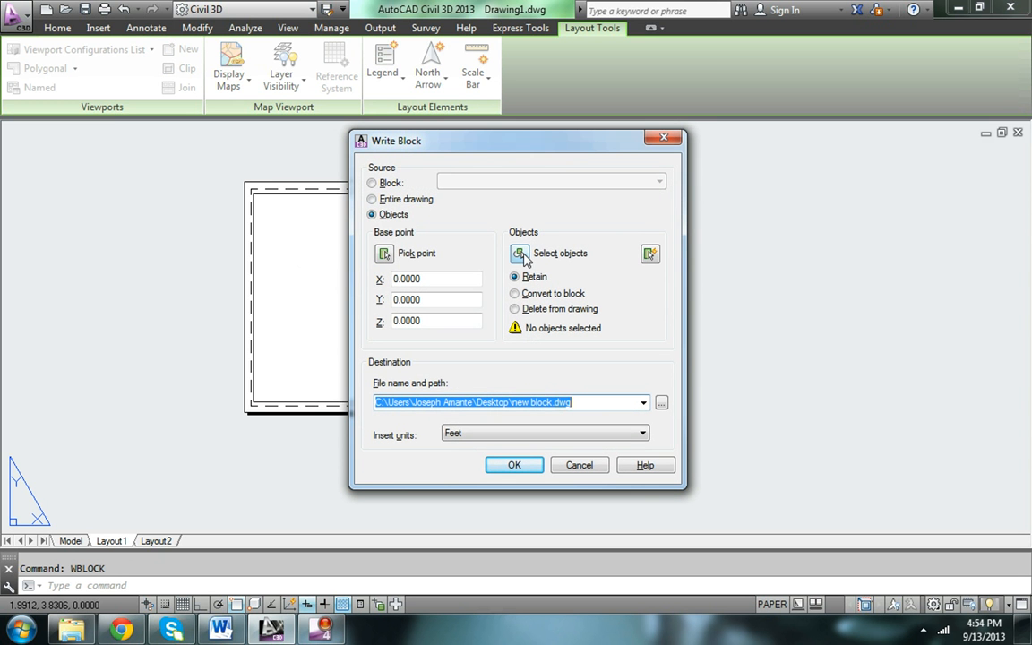
click(519, 253)
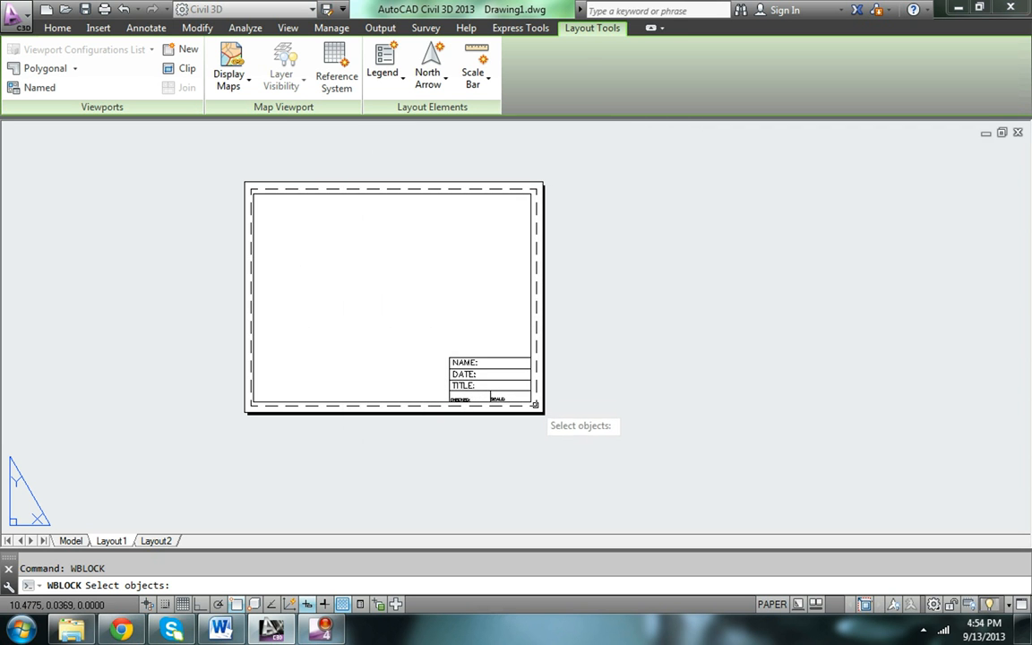
click(535, 404)
click(238, 179)
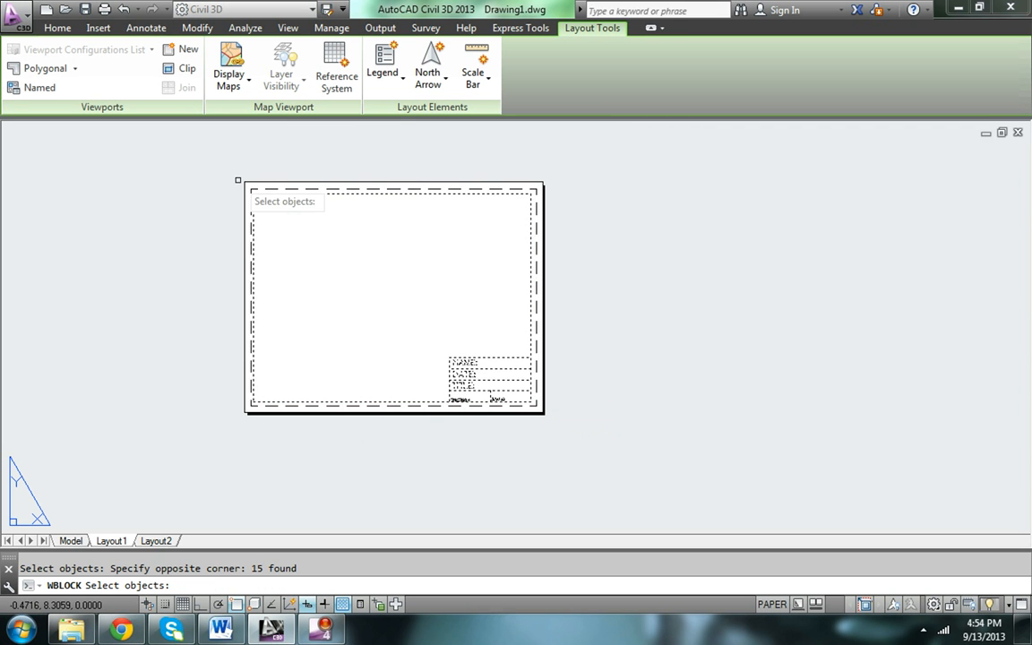
key(Return)
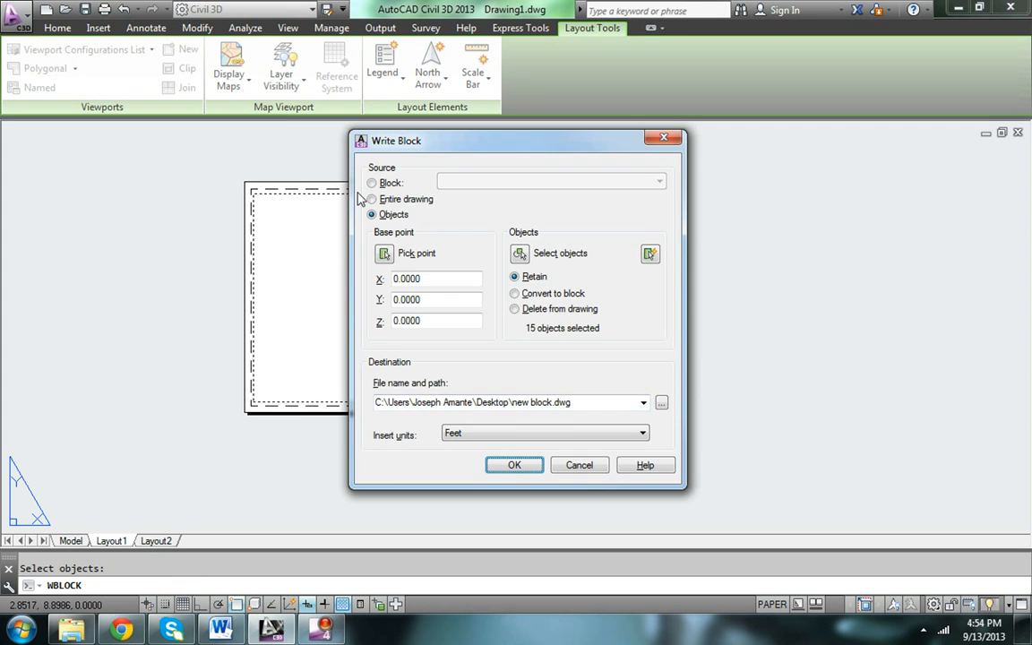
click(385, 254)
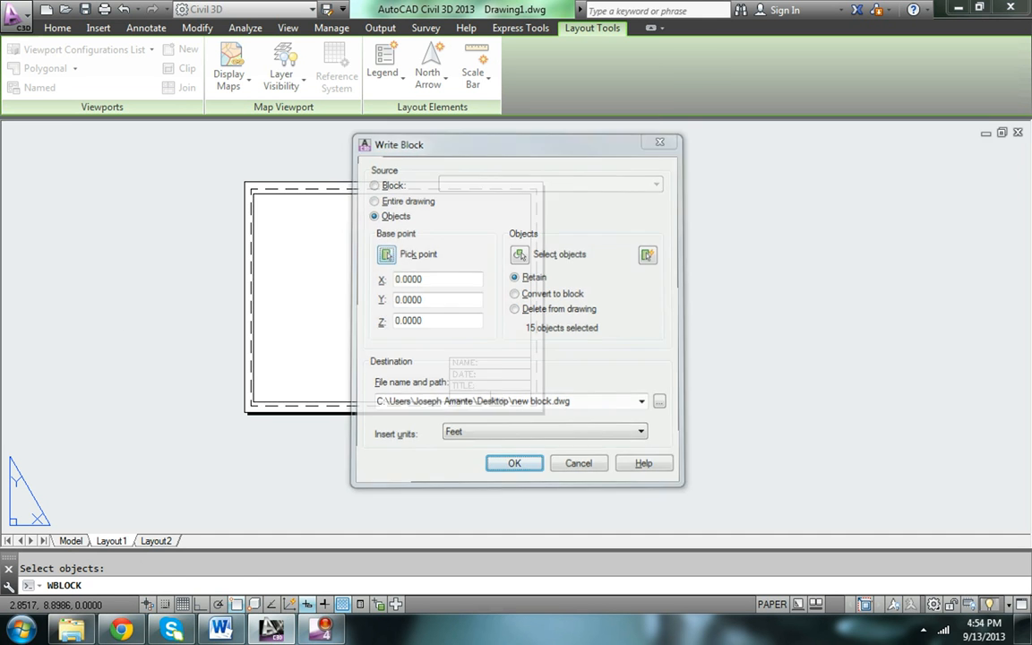
click(256, 408)
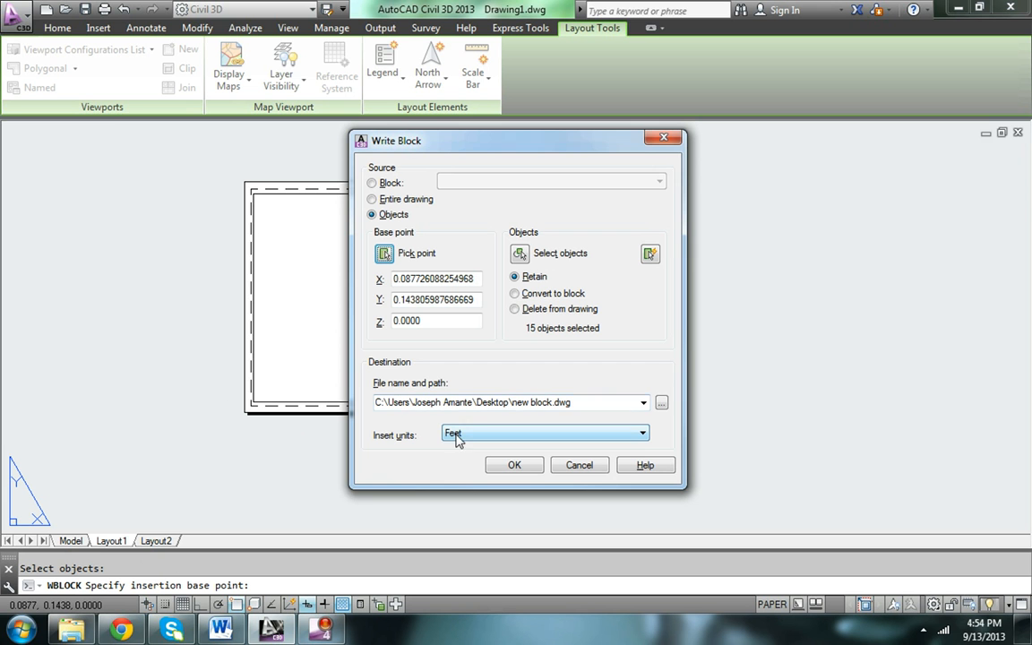
Step: Write the block to Documents\Fall 2013\CAD as TITLE BLOCK, including the AutoCAD Map information in the export
click(625, 405)
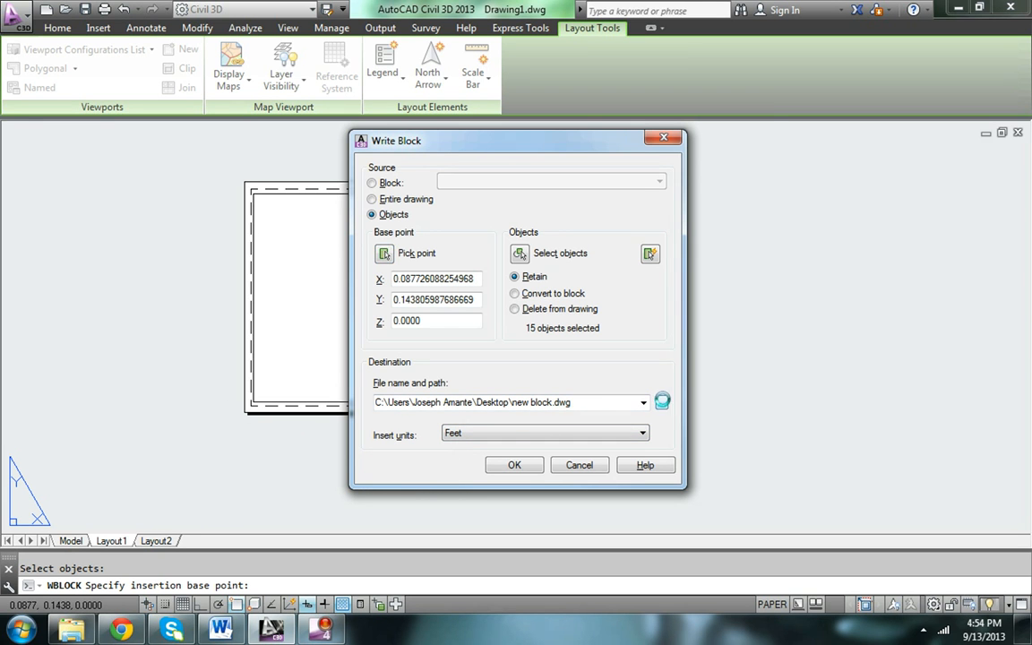
click(662, 401)
click(307, 273)
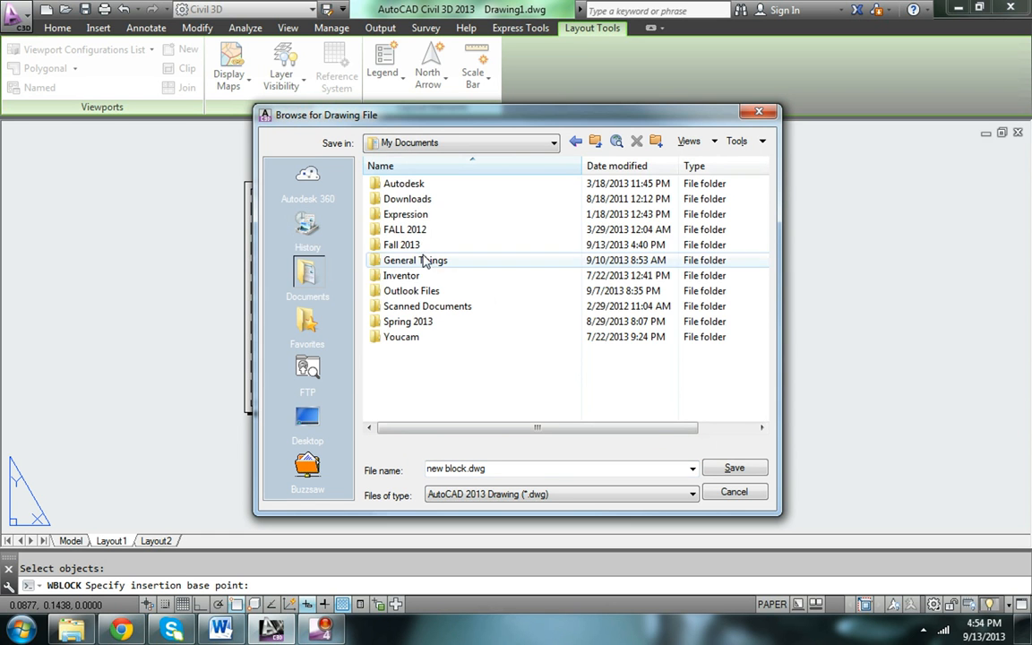
double_click(448, 245)
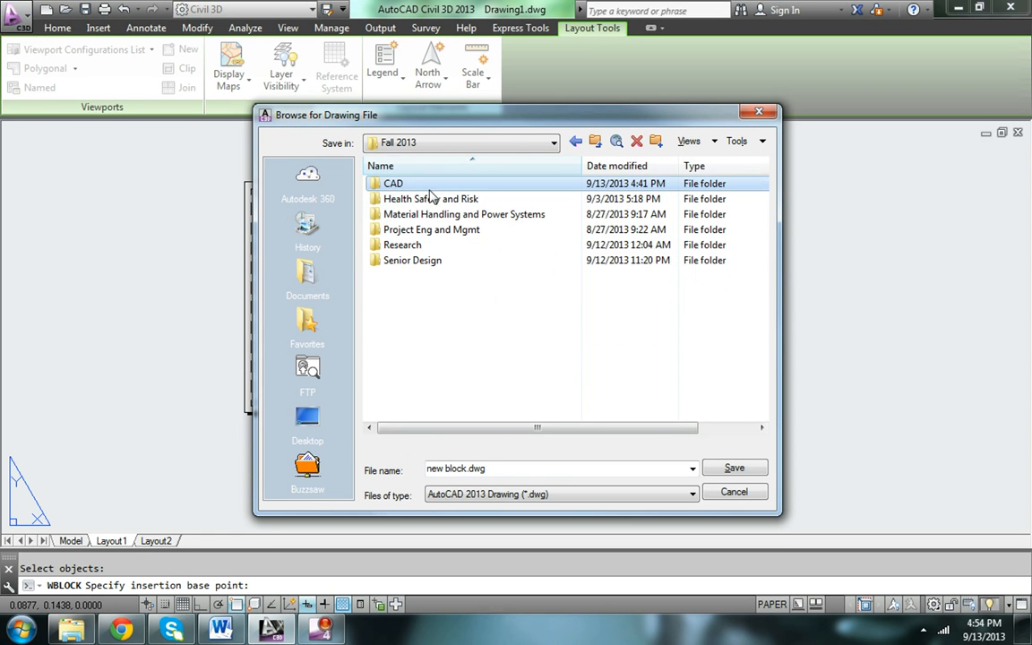
double_click(385, 187)
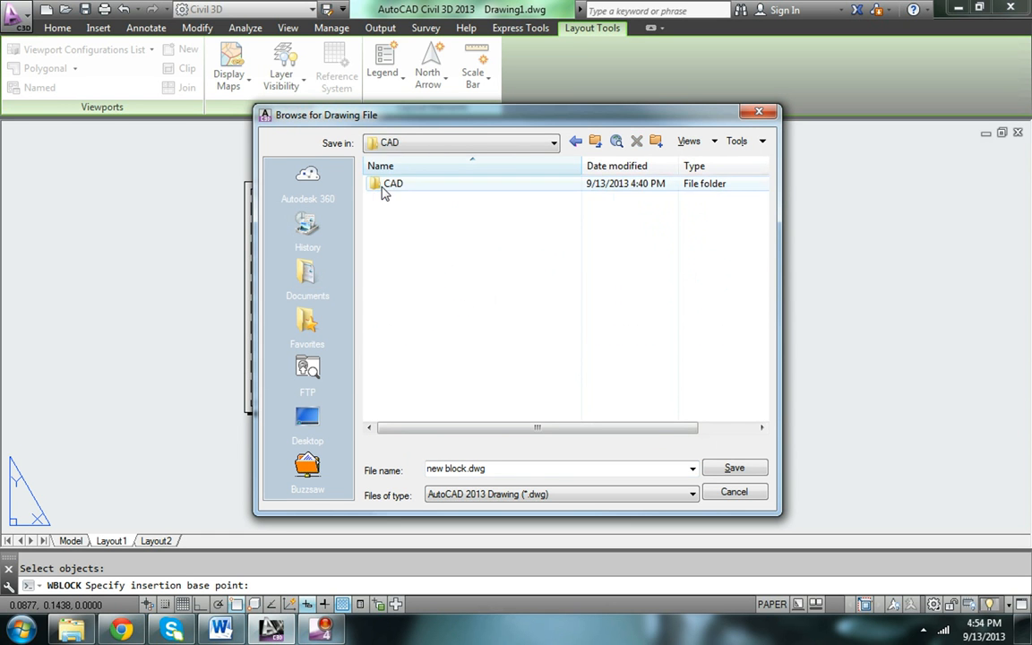
click(496, 469)
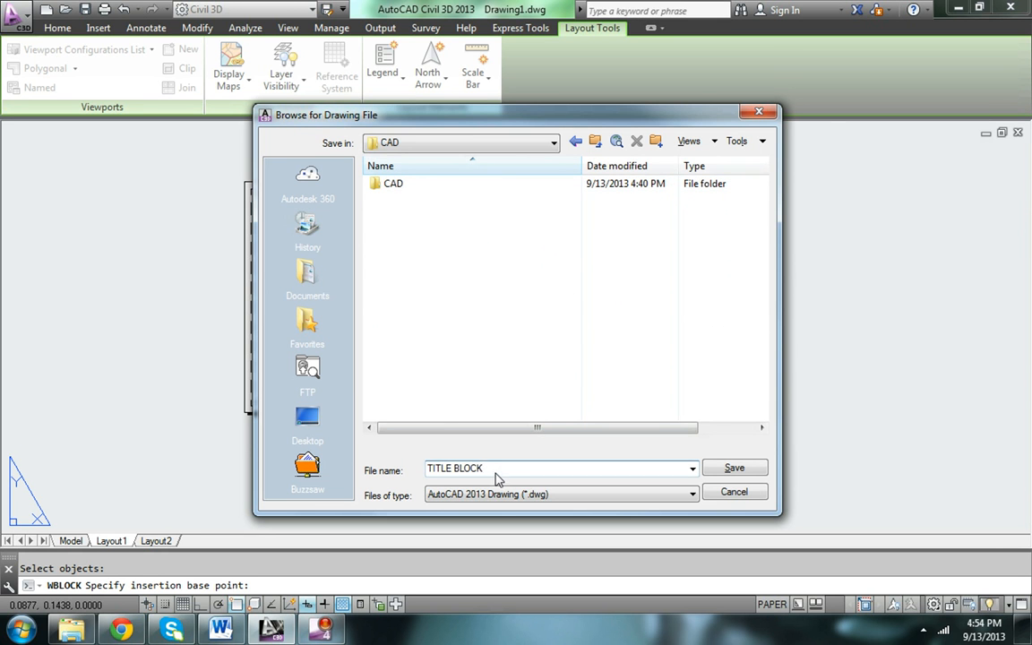
text(TITLE BLOCK)
key(Return)
click(514, 466)
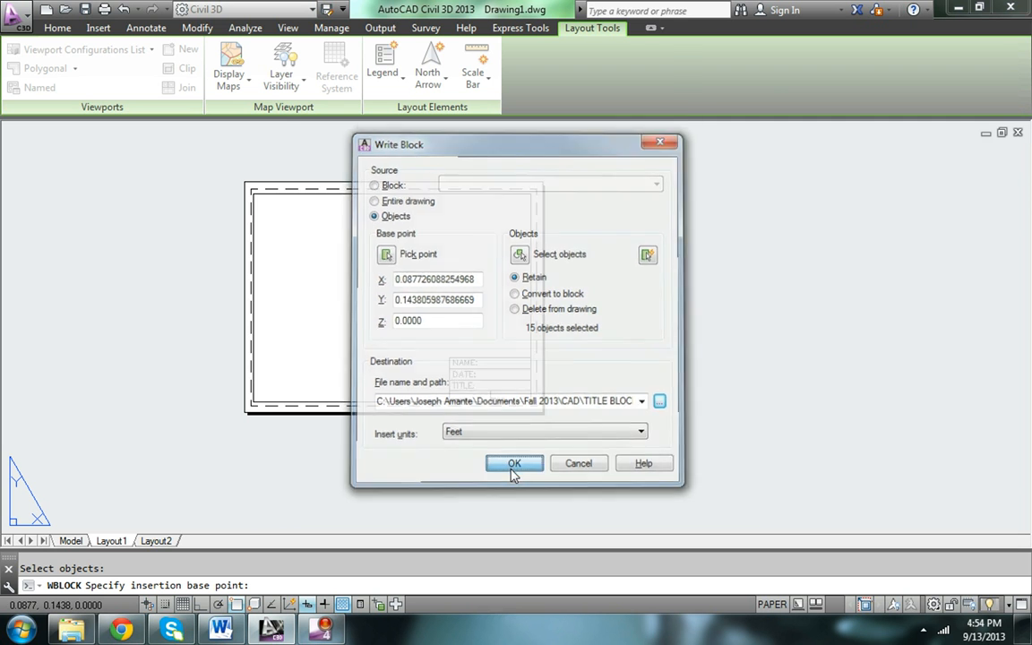
click(543, 349)
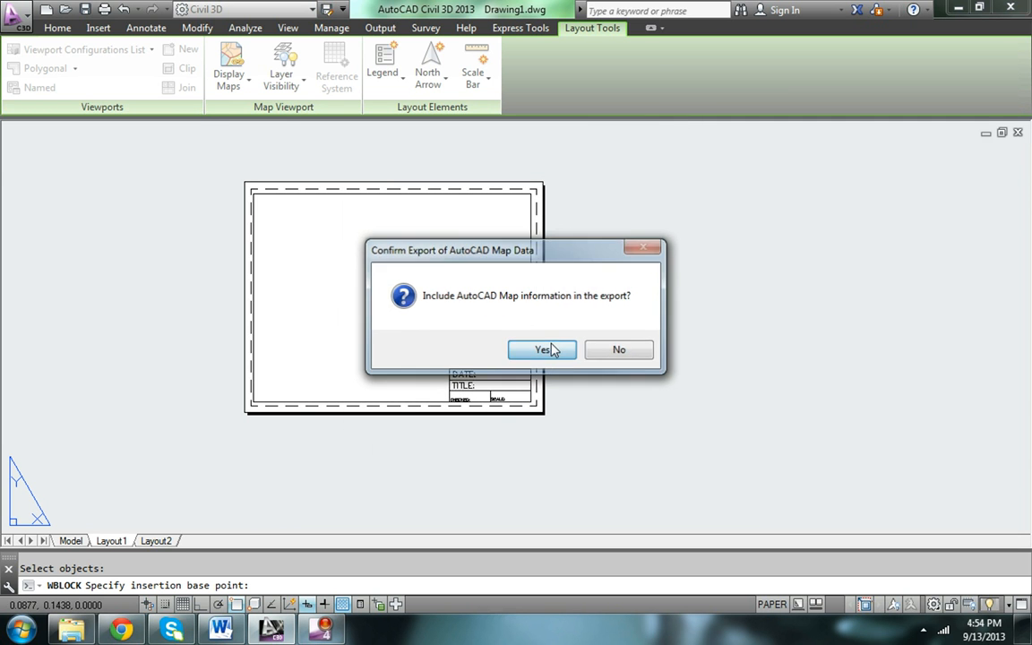
click(555, 356)
click(507, 370)
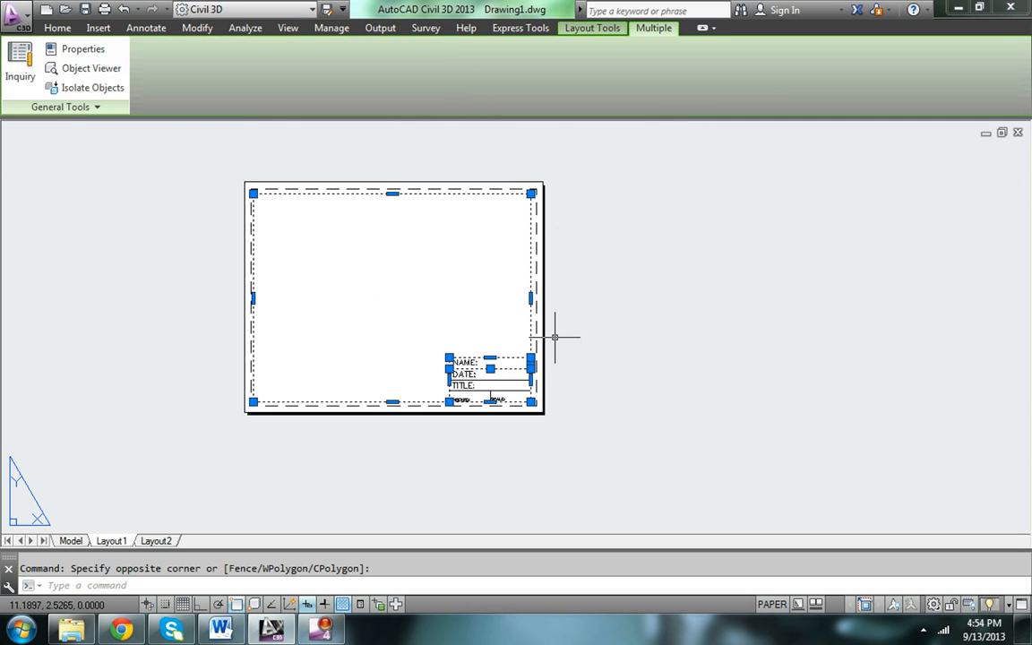
Step: Close Drawing1.dwg and start a new drawing, showing its Layout1 sheet
click(1018, 133)
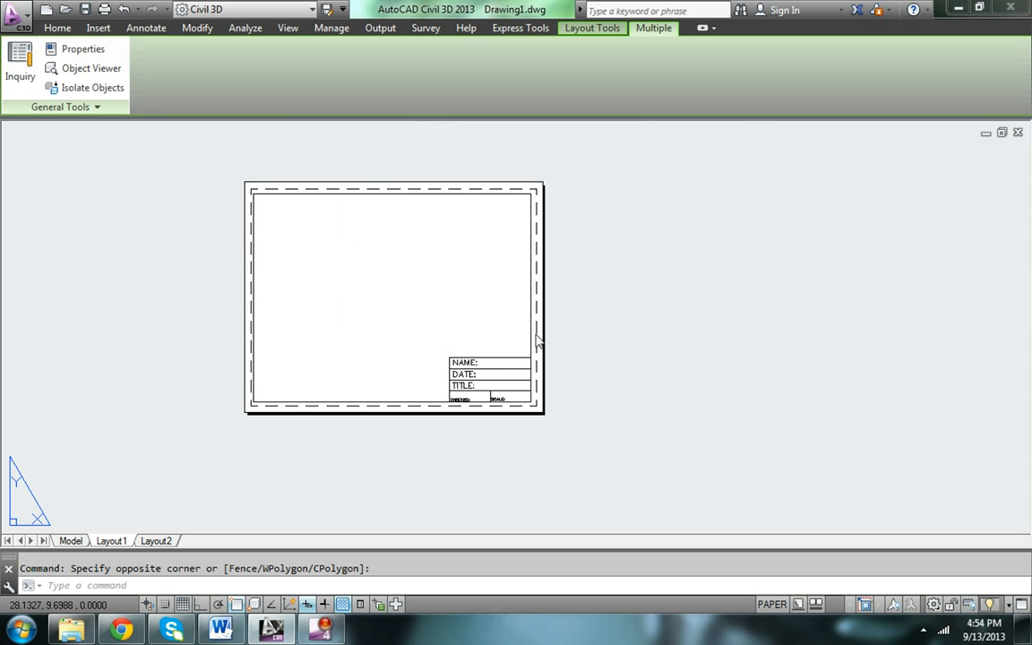
click(544, 352)
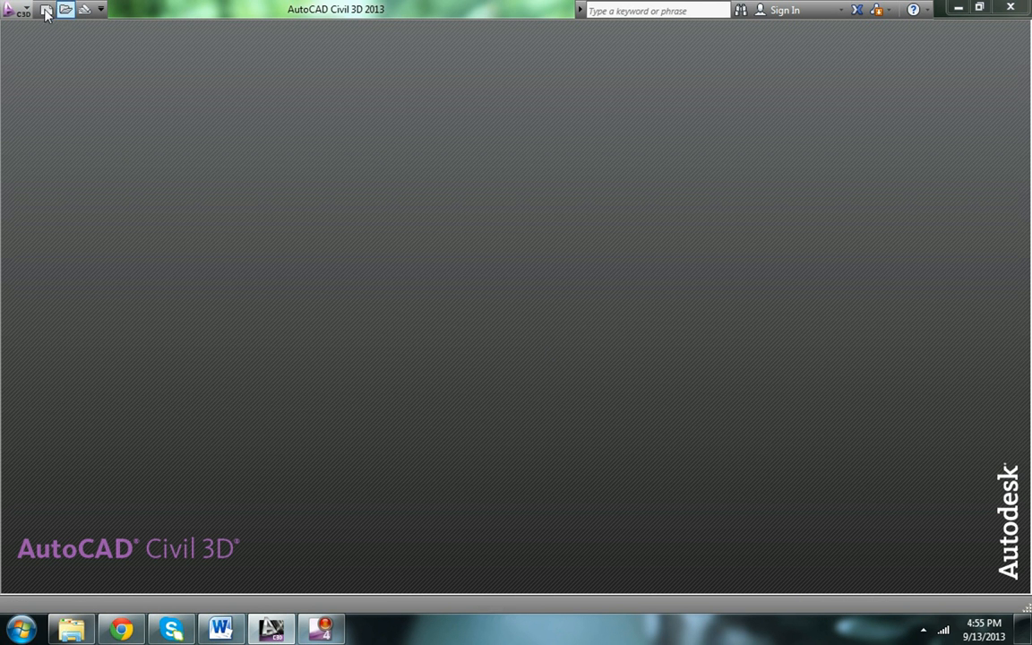
click(46, 11)
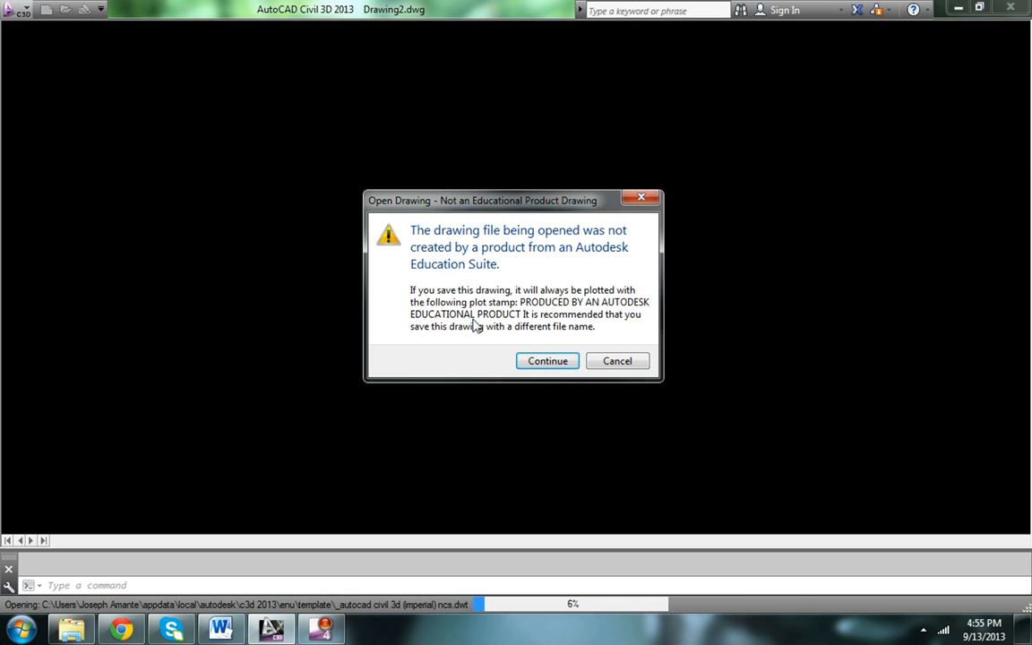
click(547, 363)
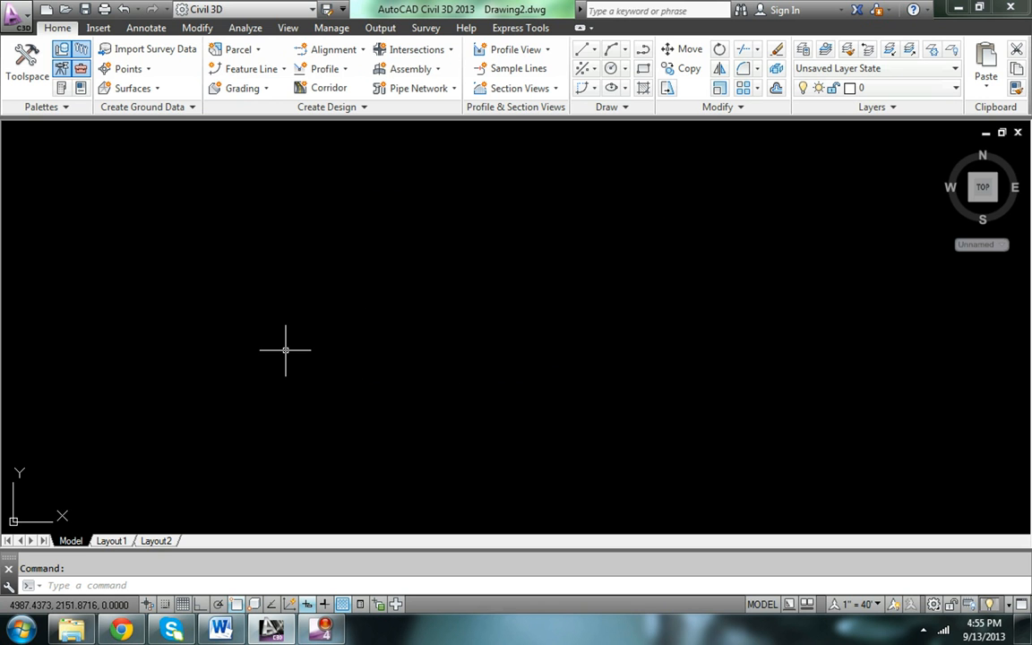
click(111, 541)
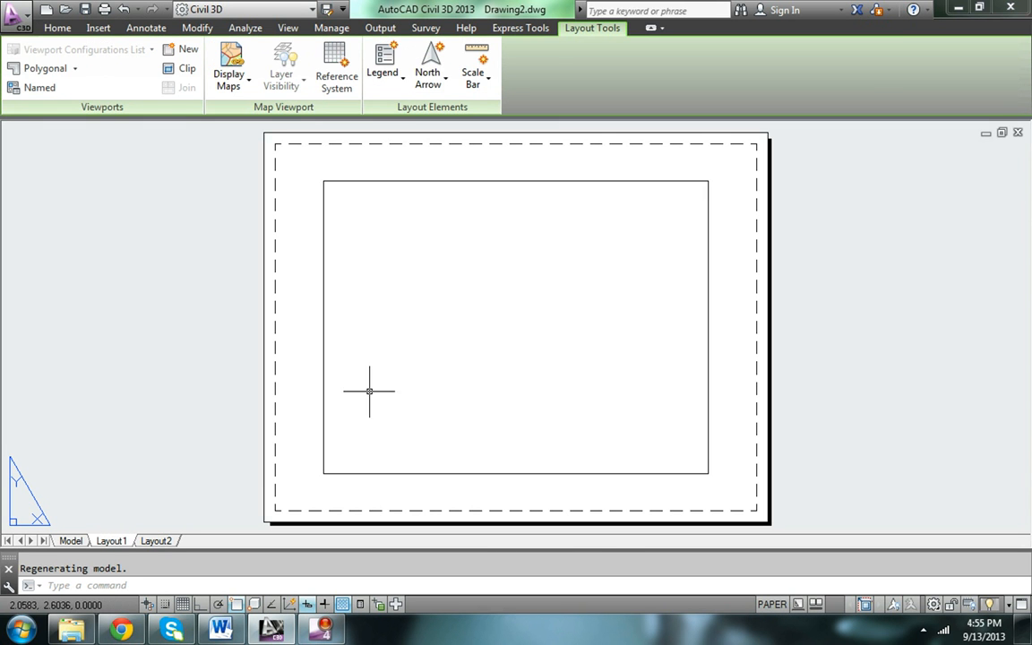
Step: Insert the TITLE BLOCK drawing from Documents\Fall 2013\CAD as a block at scale 1, placed at the lower left corner of the printable area
click(99, 28)
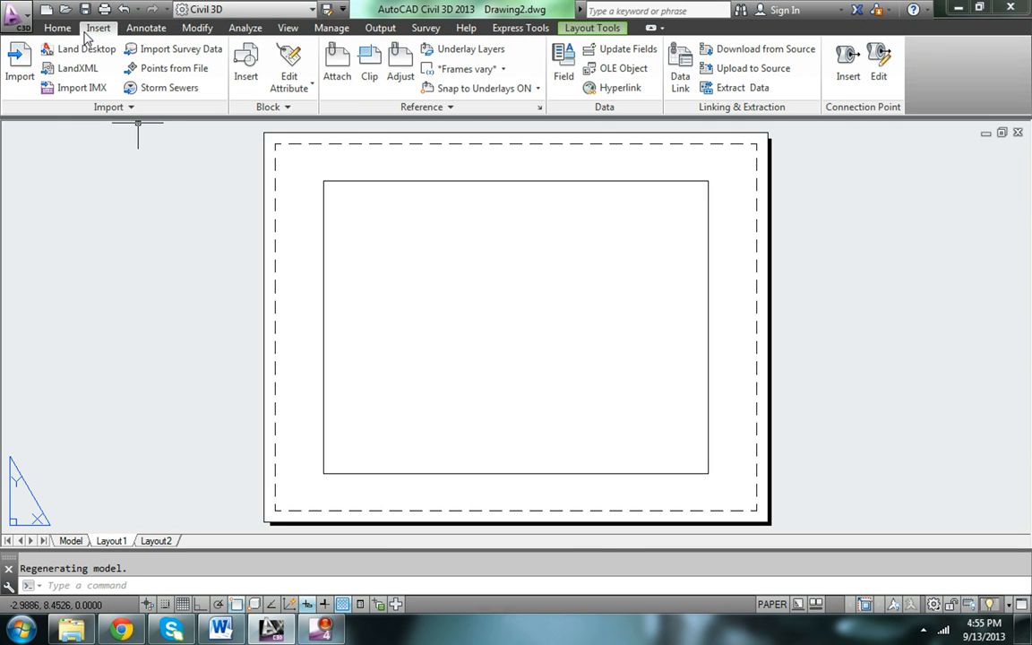
click(246, 72)
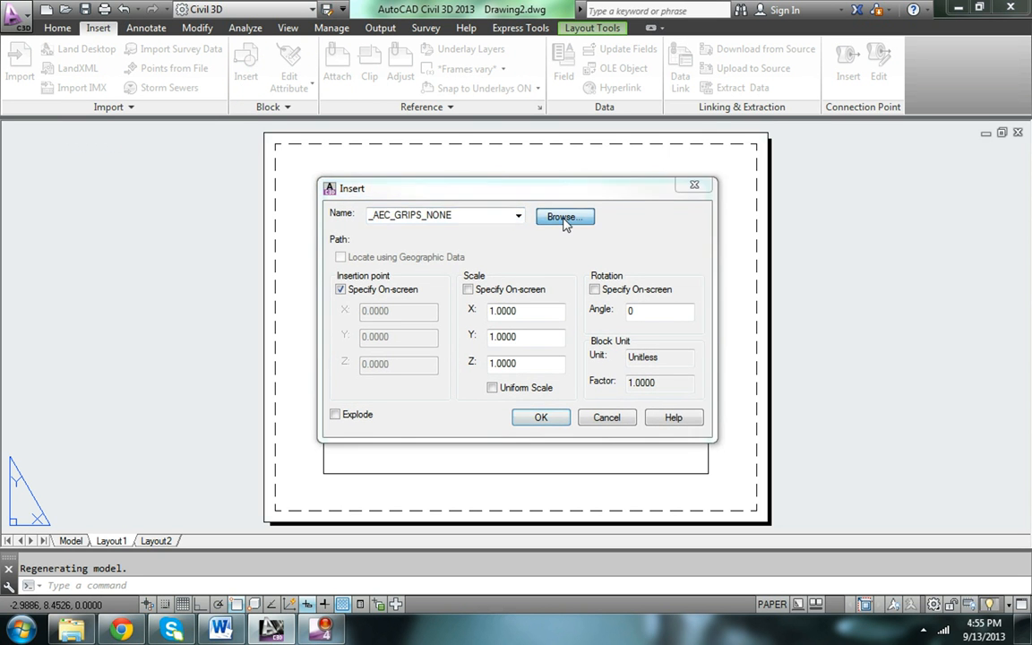
click(564, 219)
click(308, 273)
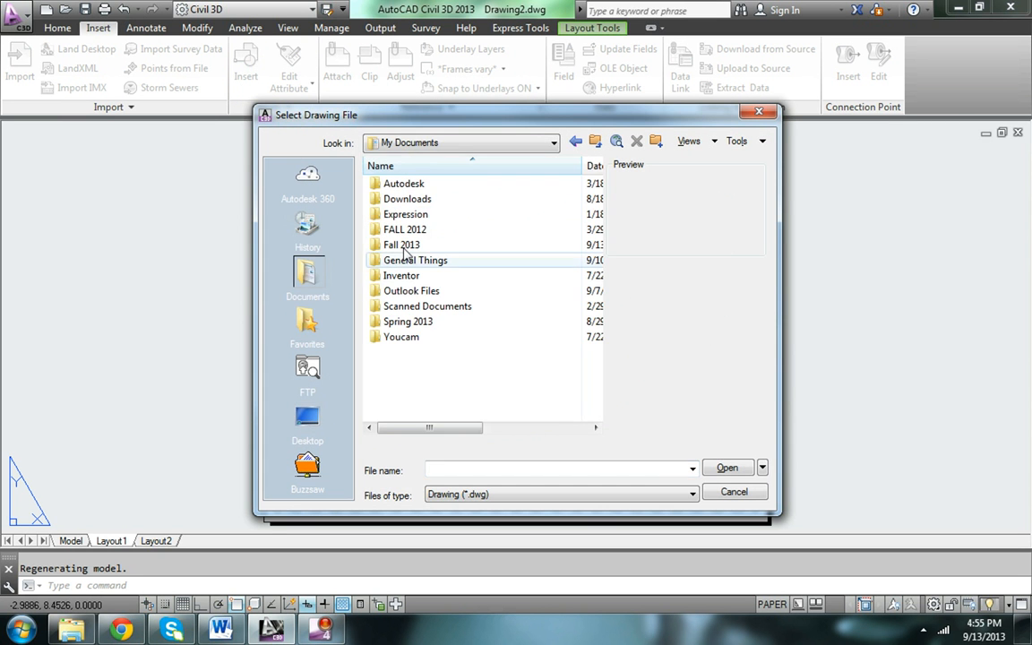
double_click(403, 248)
double_click(394, 184)
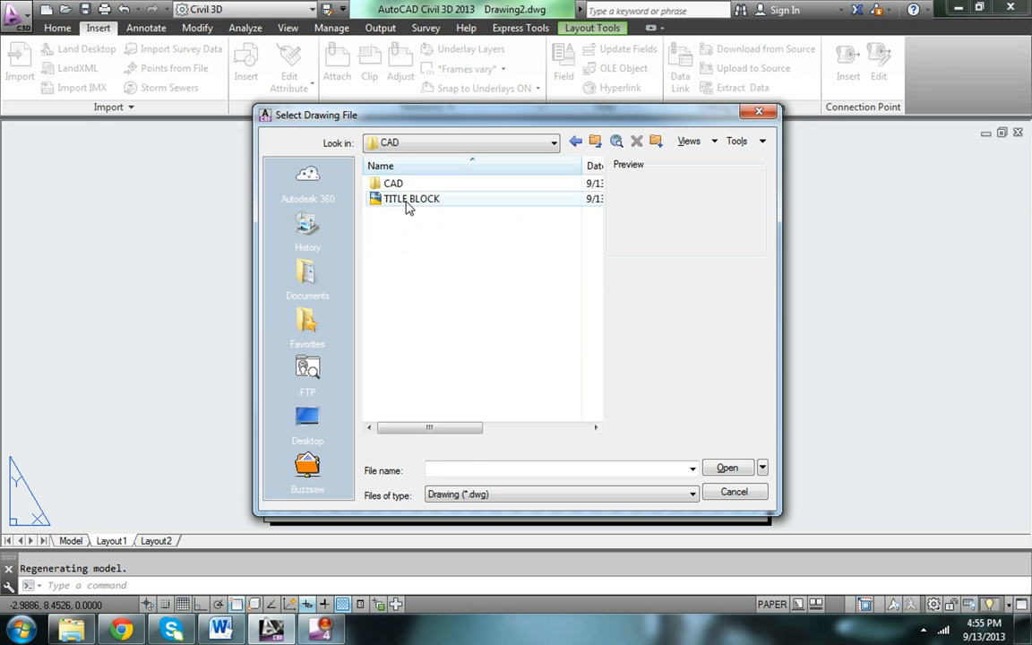
double_click(408, 202)
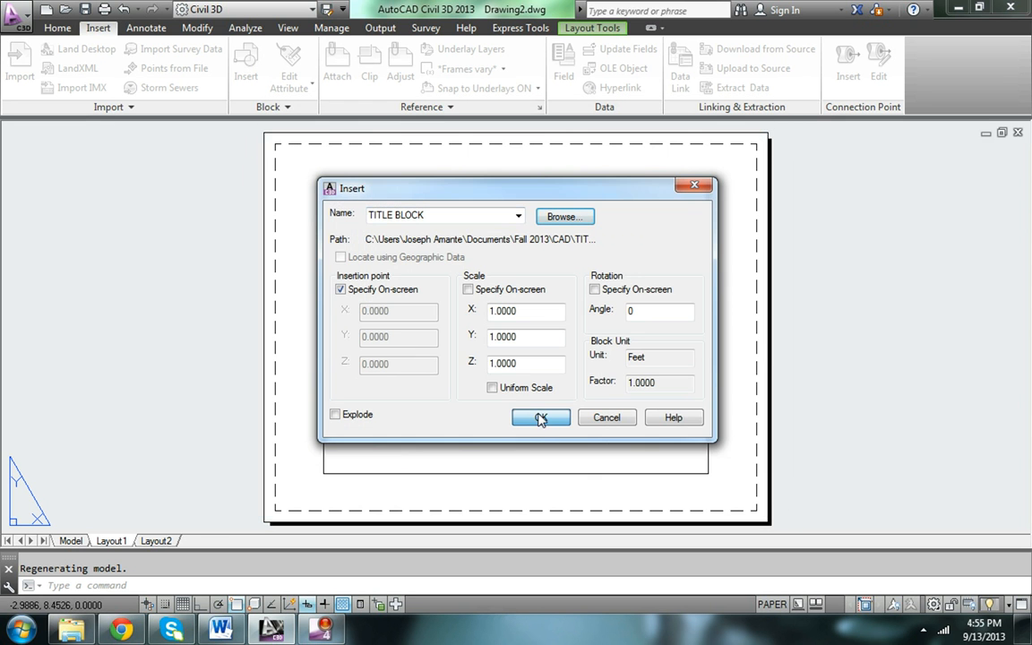
click(541, 418)
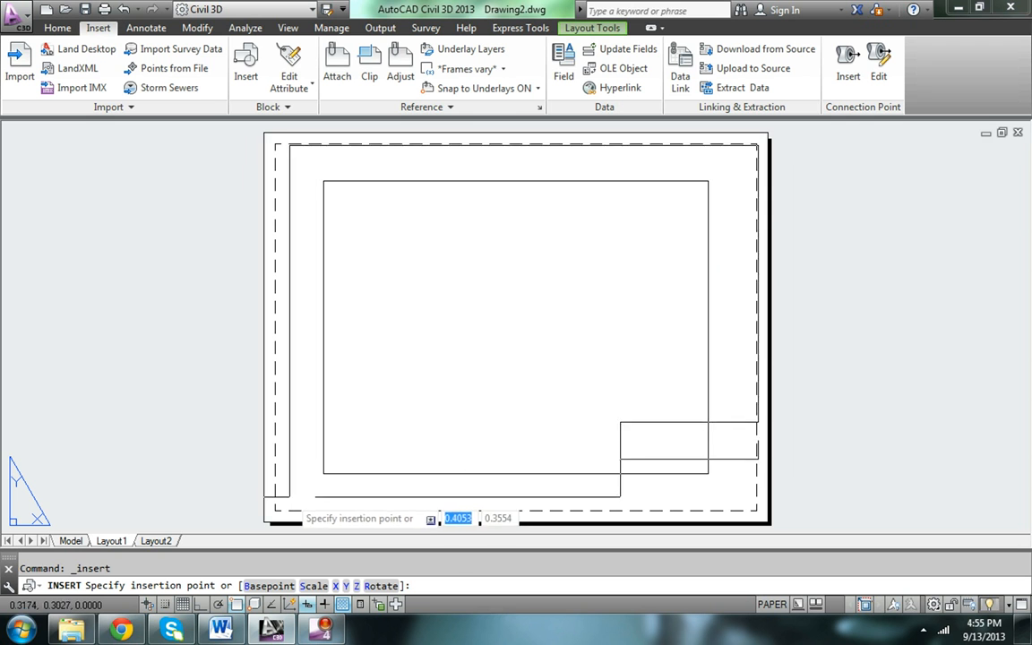
click(278, 510)
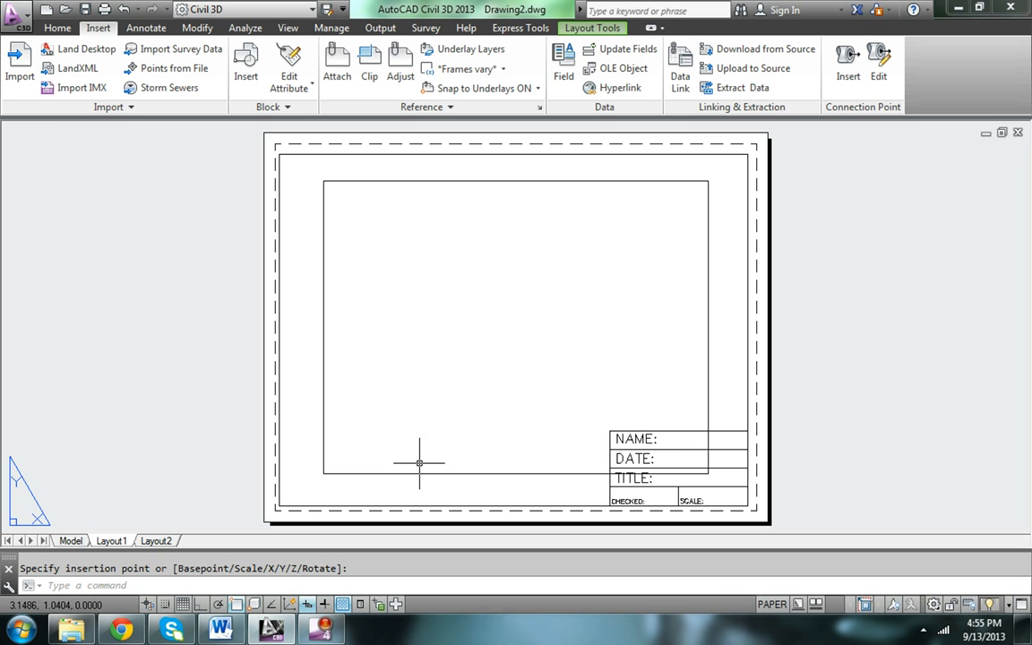
Step: Activate model space inside the layout's viewport and return to paper space
double_click(435, 431)
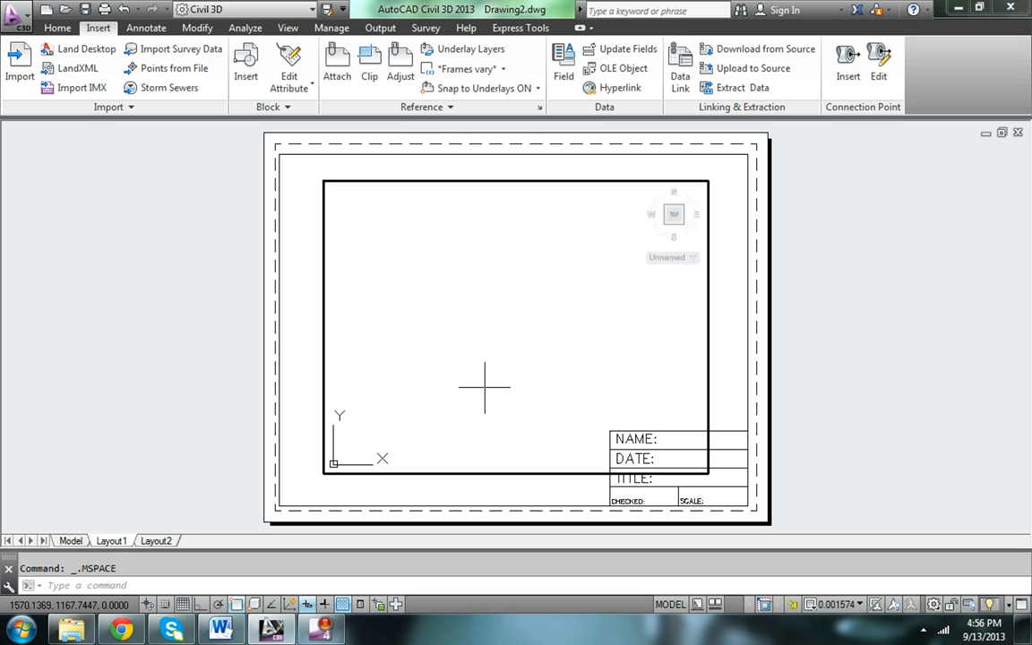
double_click(342, 481)
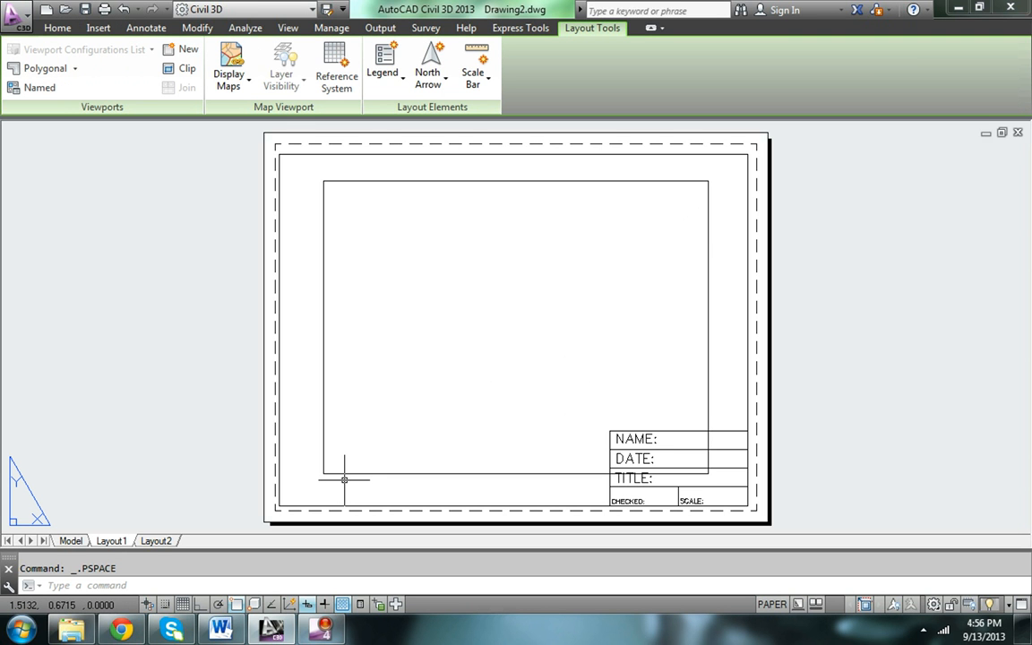